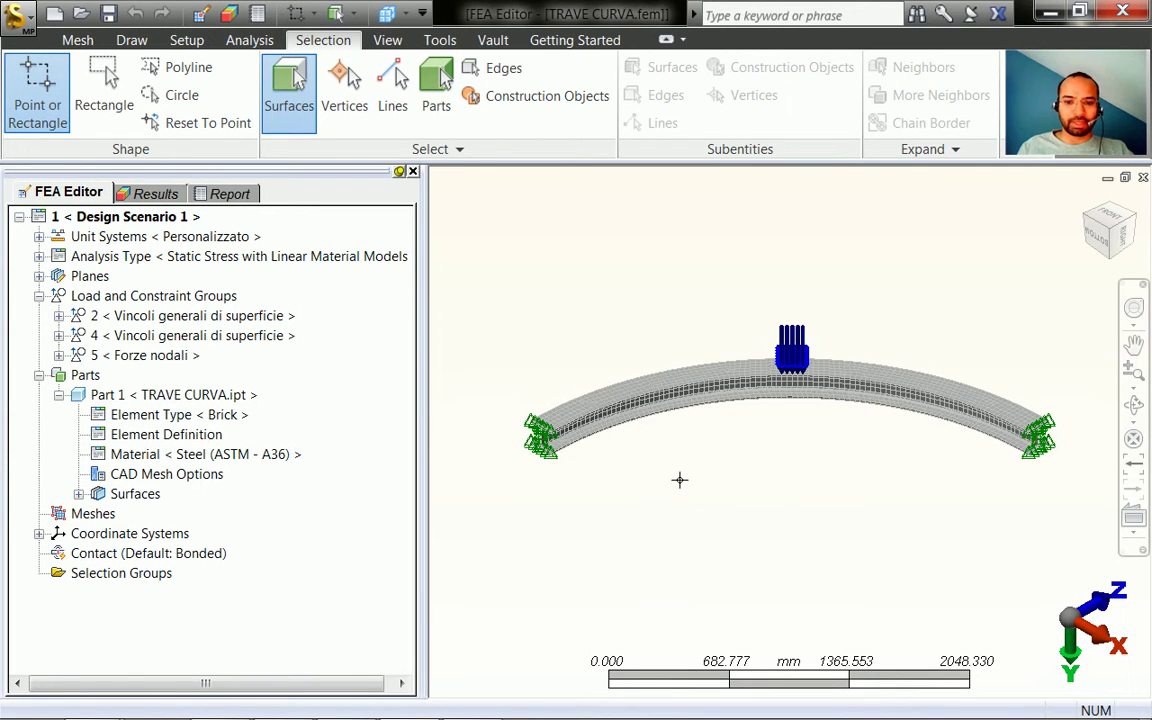
- Inspect the two general surface constraint groups applied to the ends of the curved beam
scroll(679, 480, "up", 2)
middle_click_drag(679, 480, 741, 463, "shift")
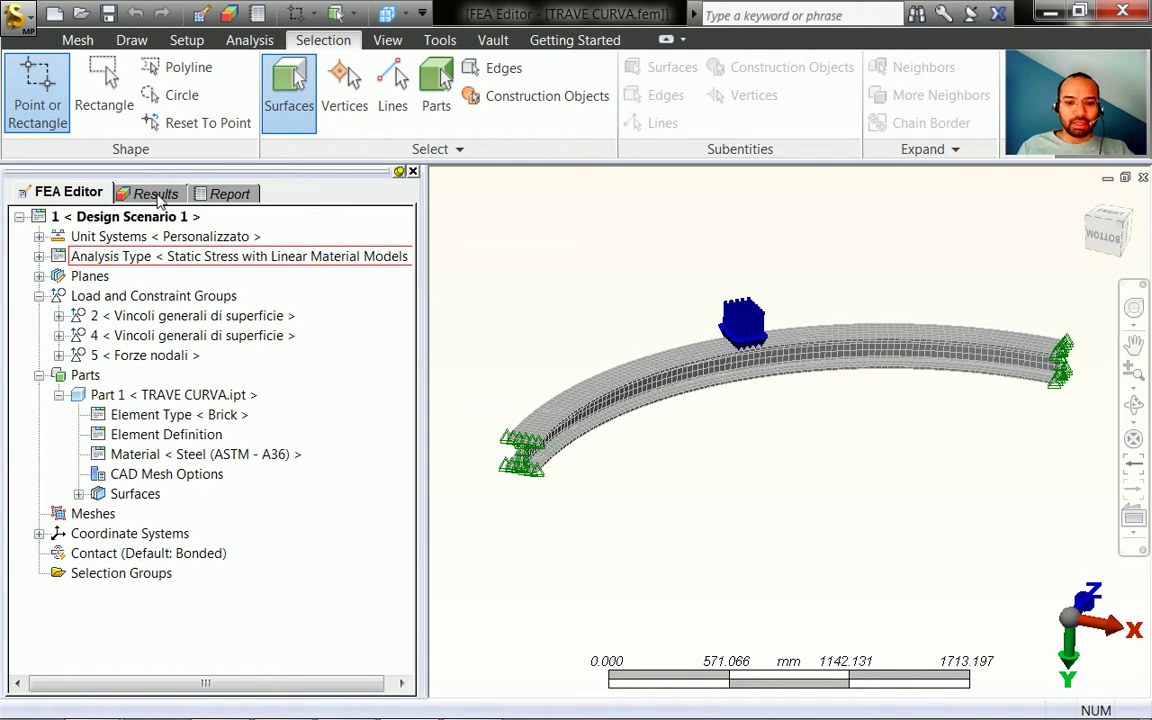
left_click(200, 316)
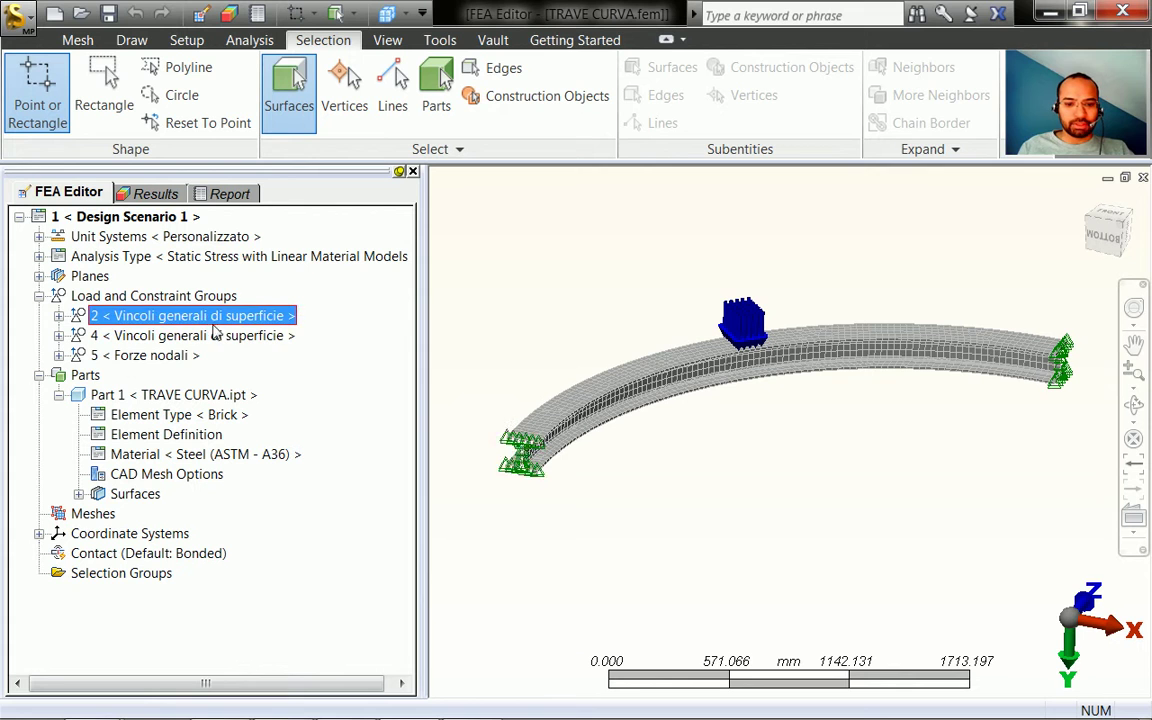
left_click(222, 336)
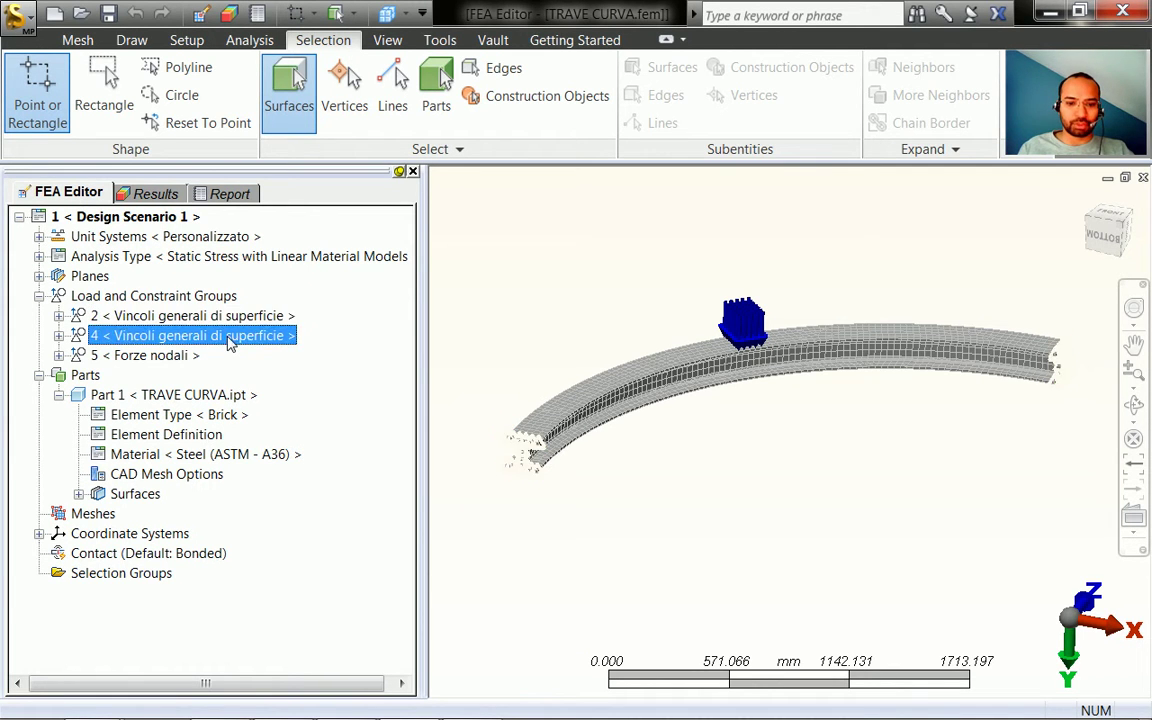
- Show the Reaction Moment Magnitude result full size and examine it at the beam's constrained end sections
left_click(155, 193)
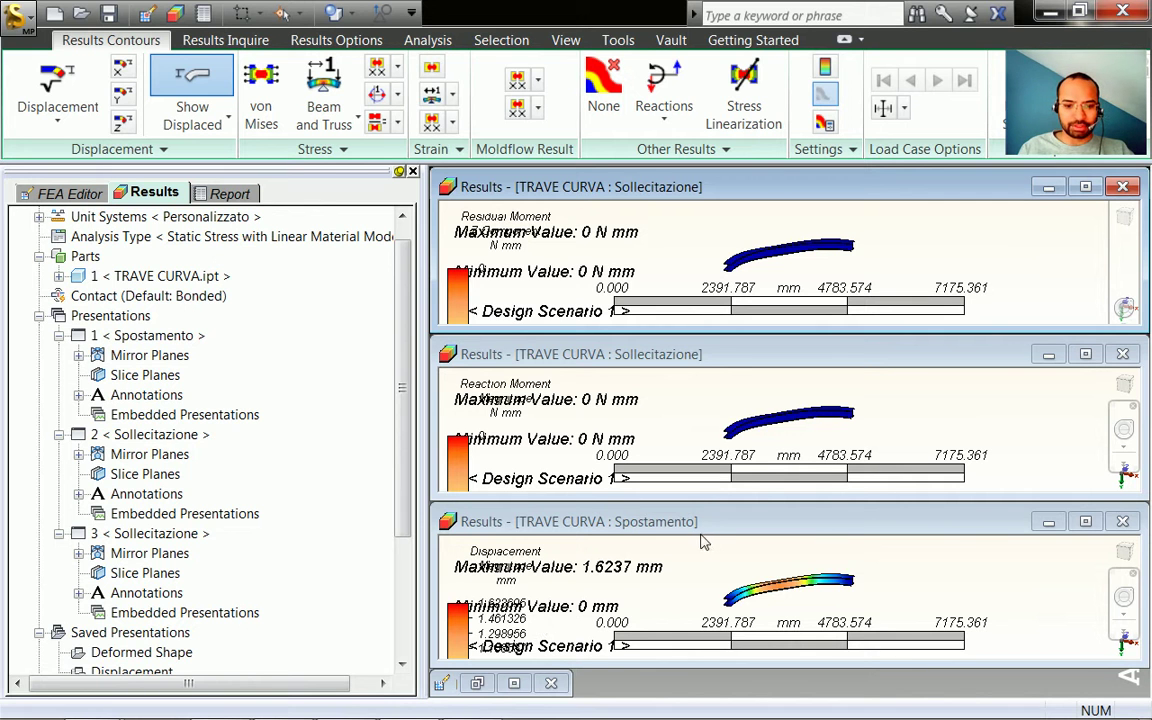
double_click(643, 358)
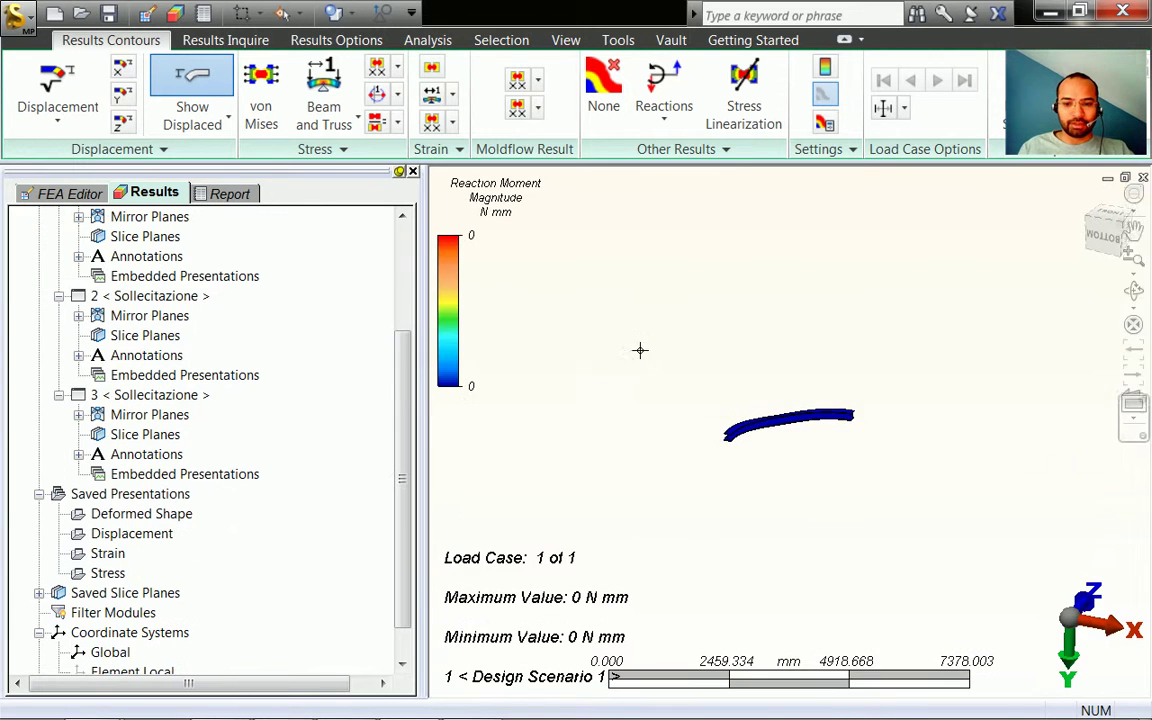
middle_click_drag(802, 463, 801, 462, "shift")
scroll(802, 463, "up", 3)
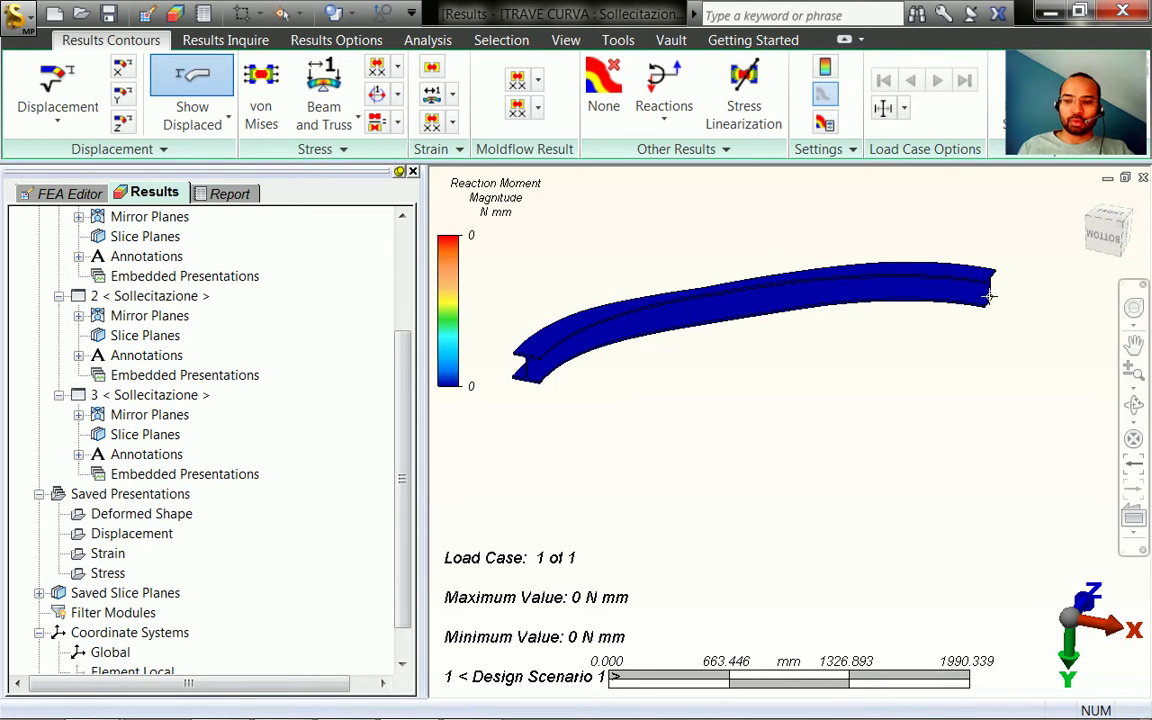
mouse_move(473, 338)
middle_mouse_down()
mouse_move(505, 372)
mouse_move(550, 390)
mouse_move(612, 337)
middle_mouse_up()
mouse_move(866, 254)
middle_mouse_down()
mouse_move(892, 292)
mouse_move(833, 296)
middle_mouse_up()
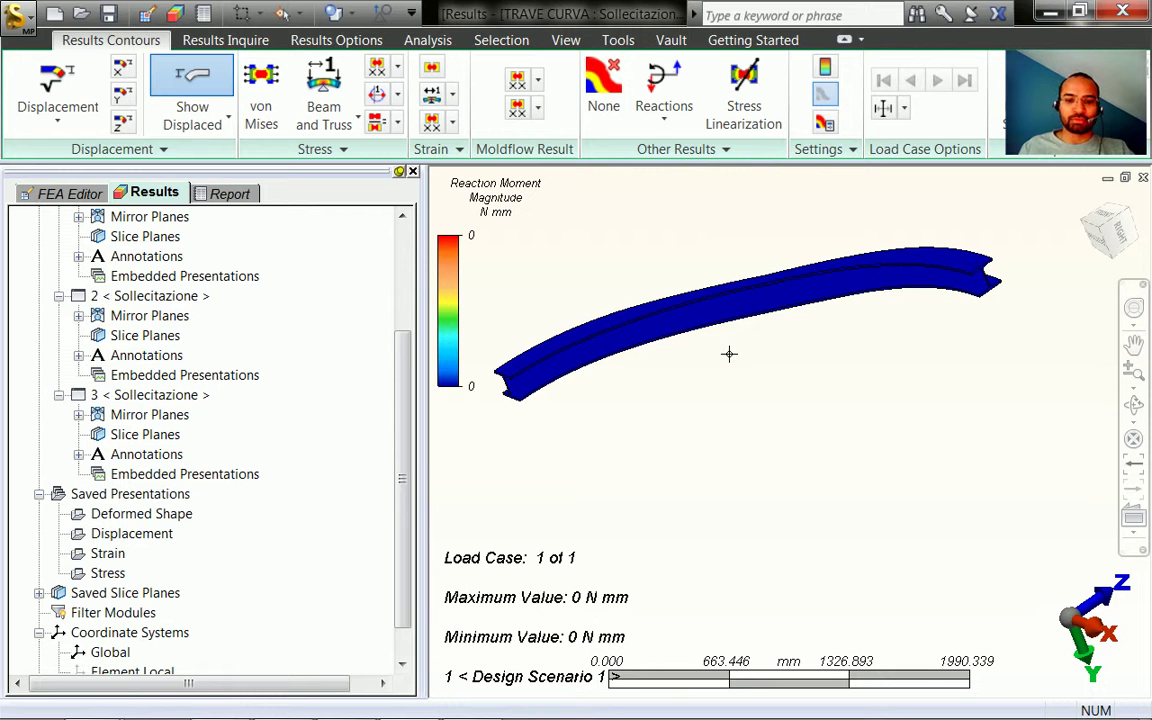
mouse_move(719, 366)
middle_mouse_down()
mouse_move(761, 350)
mouse_move(872, 365)
middle_mouse_up()
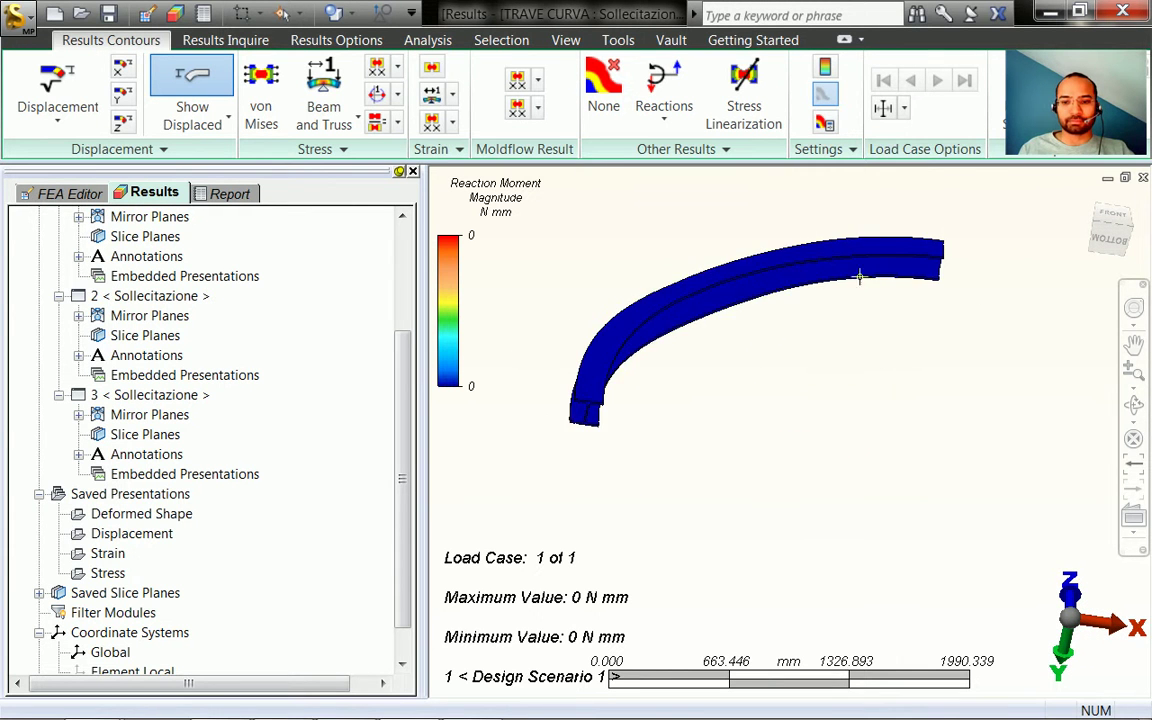
scroll(868, 238, "up", 1)
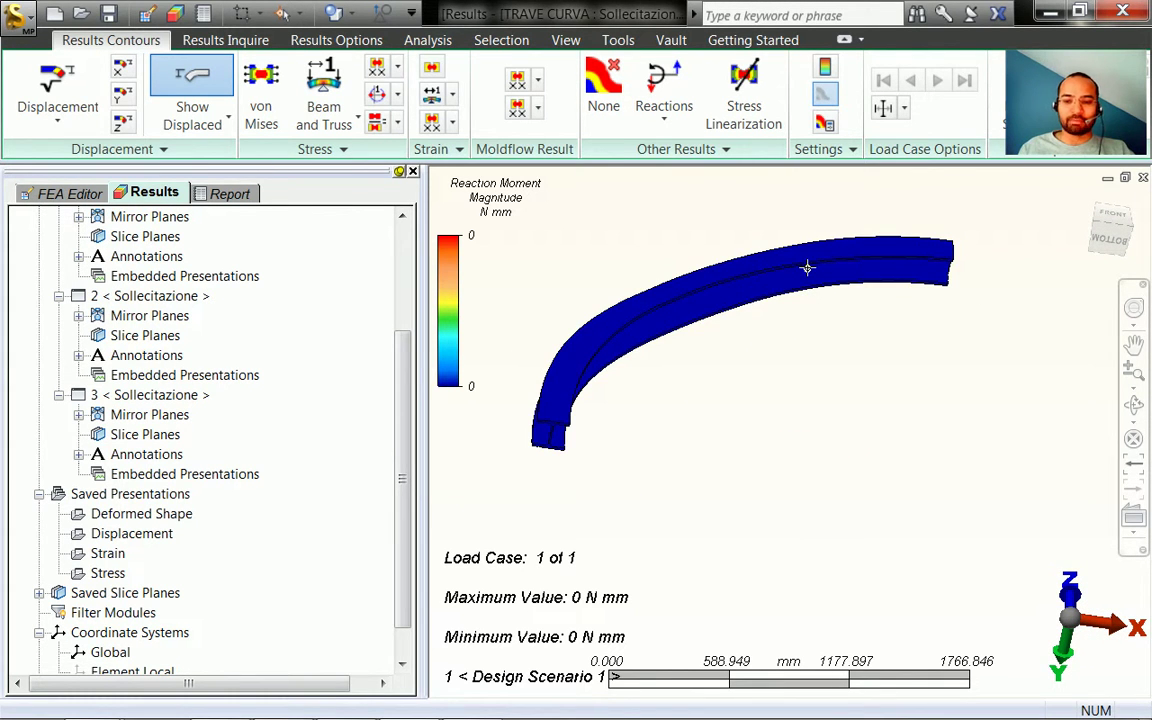
mouse_move(825, 262)
middle_mouse_down()
mouse_move(790, 275)
mouse_move(855, 278)
middle_mouse_up()
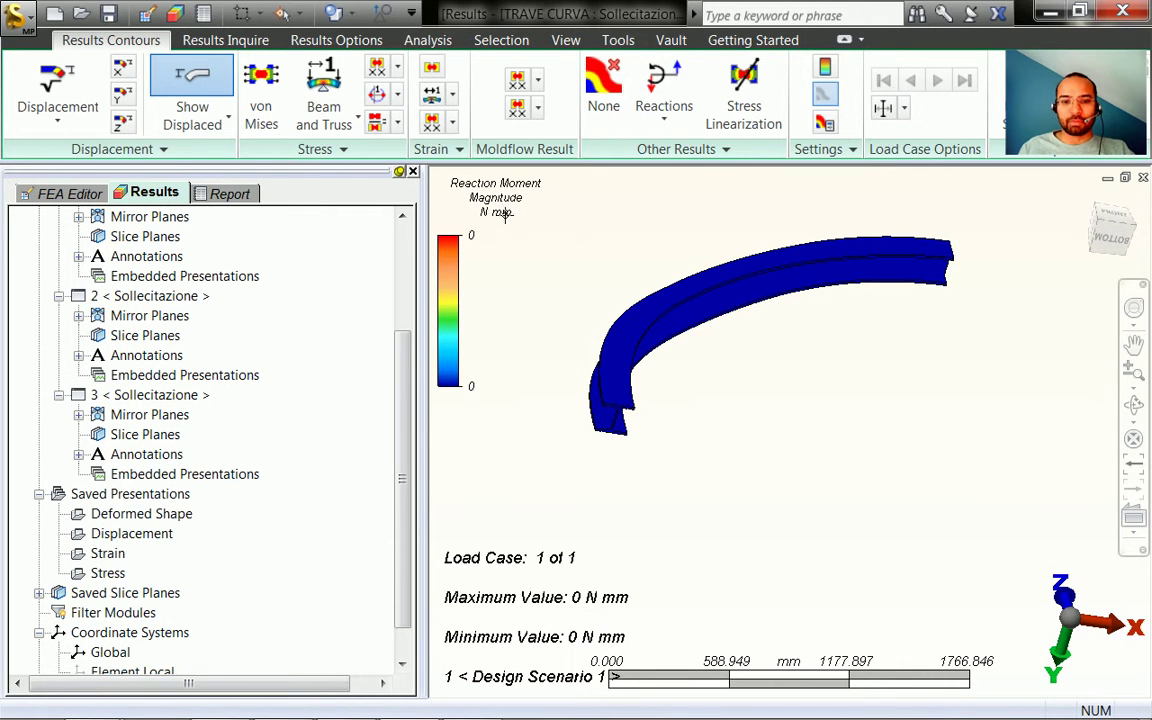
middle_click_drag(631, 427, 601, 427)
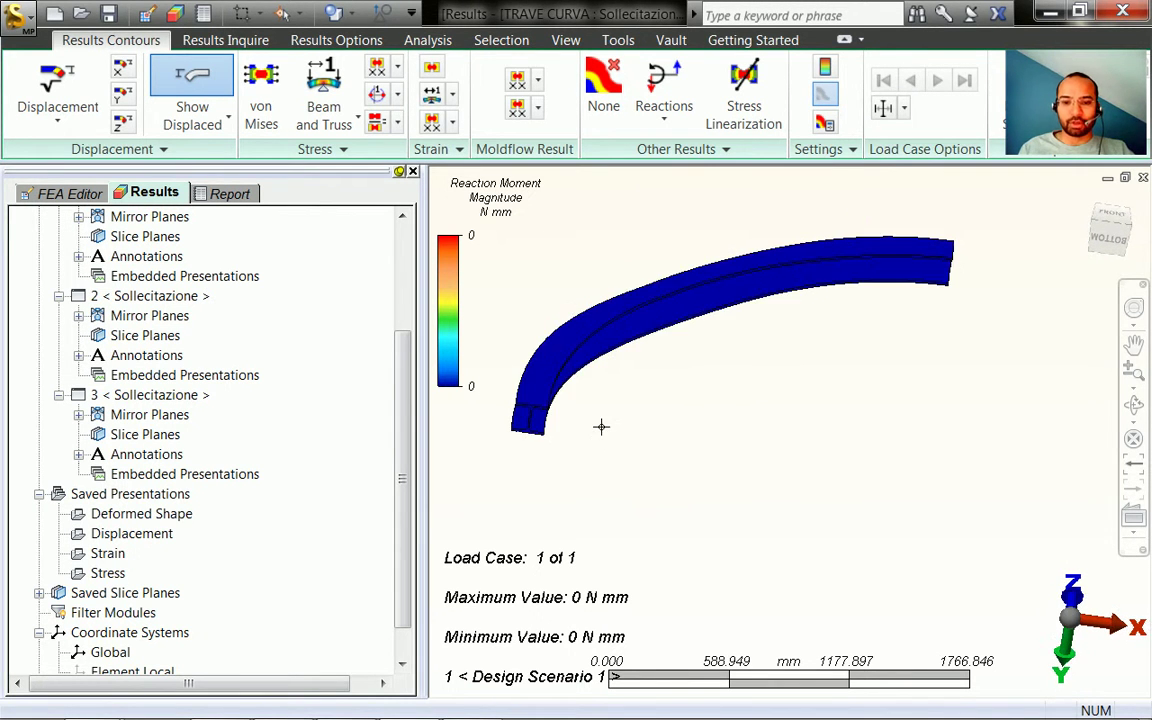
middle_click_drag(472, 385, 489, 393)
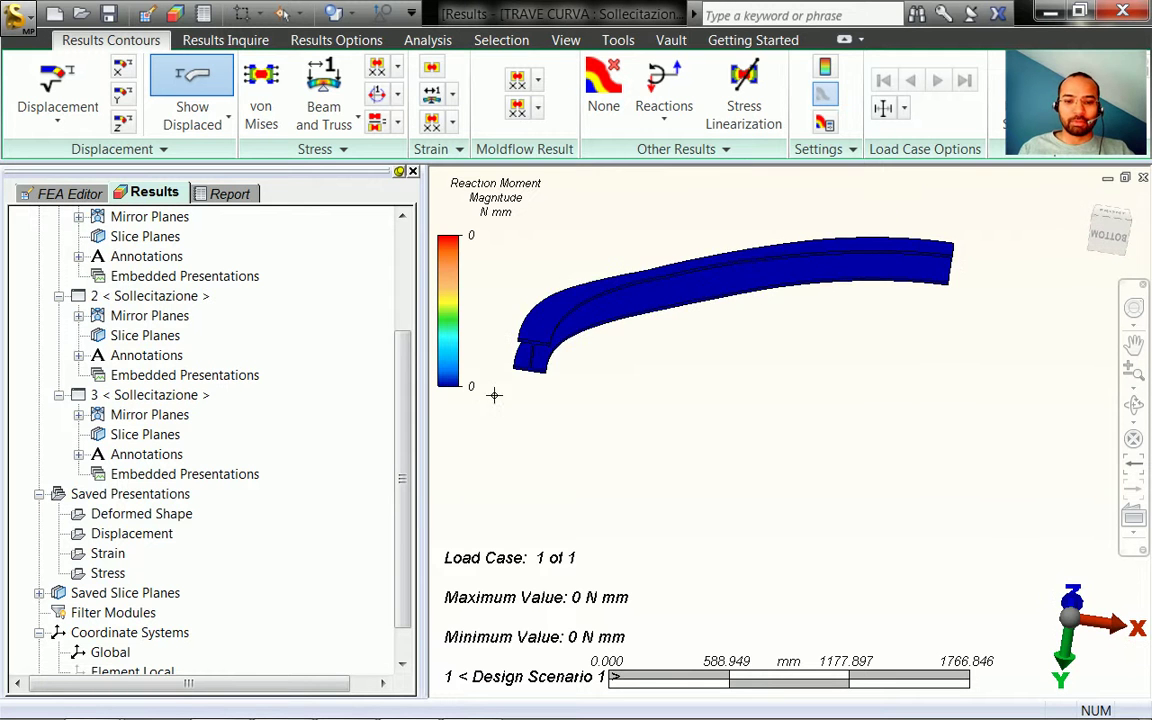
scroll(485, 378, "up", 2)
scroll(485, 378, "up", 3)
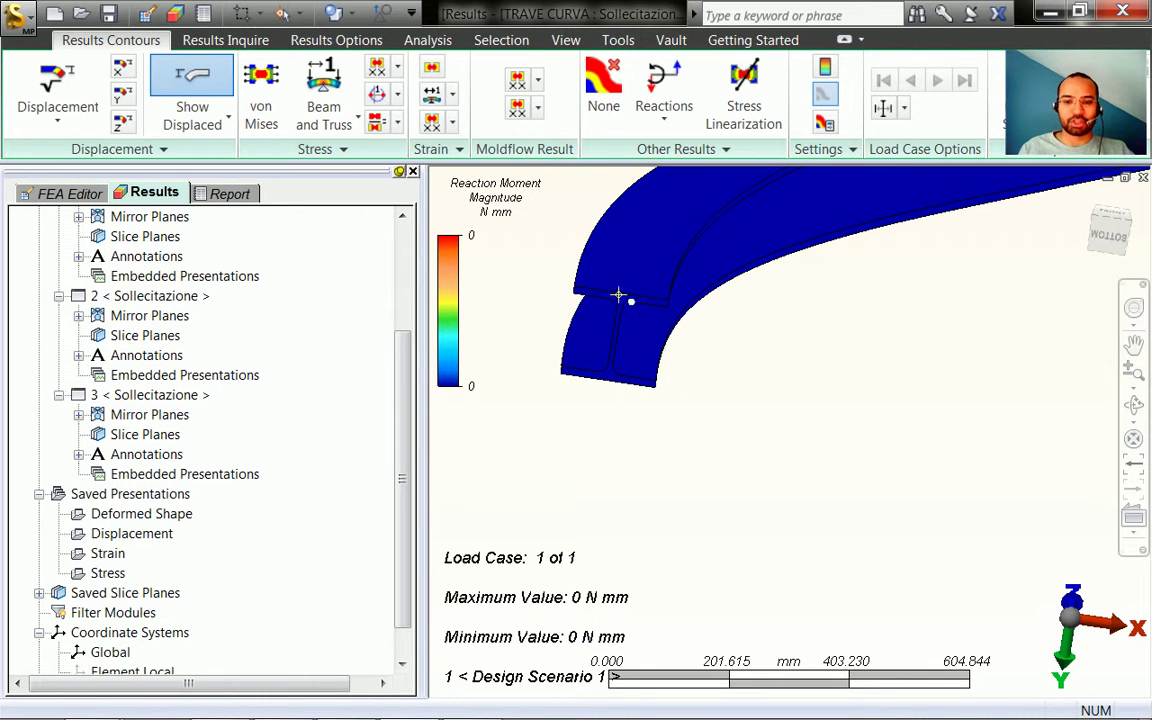
mouse_move(604, 386)
middle_mouse_down()
mouse_move(619, 383)
mouse_move(612, 368)
mouse_move(643, 365)
mouse_move(633, 373)
middle_mouse_up()
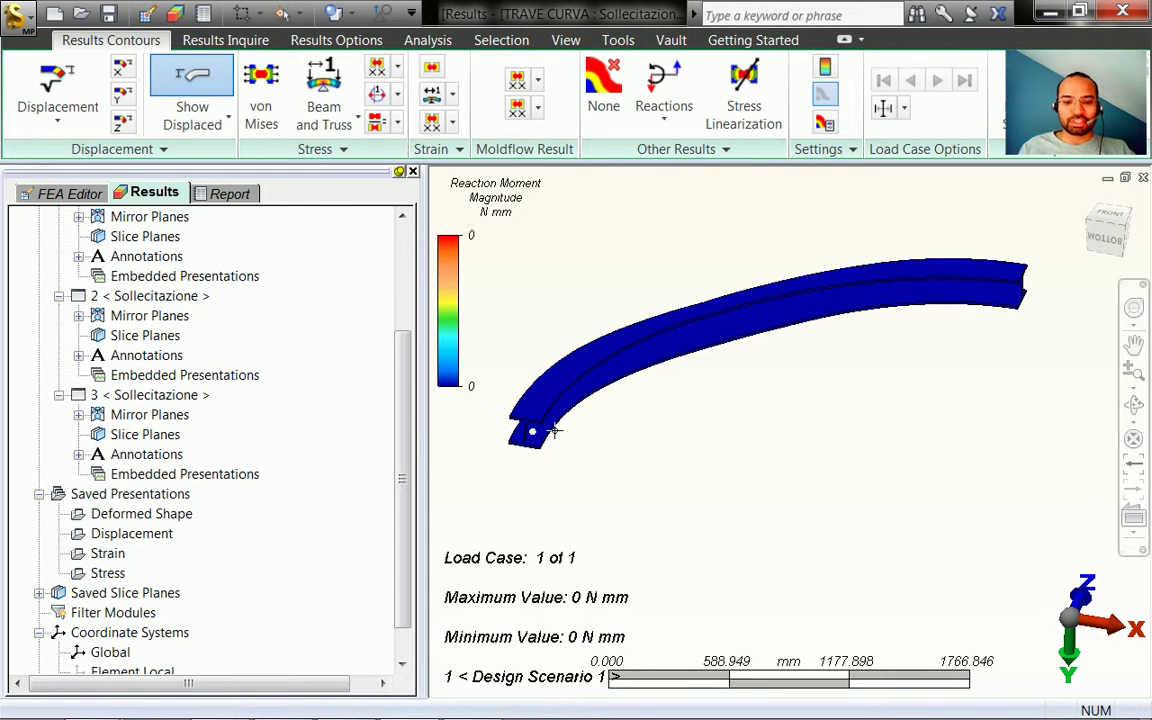
scroll(536, 445, "up", 5)
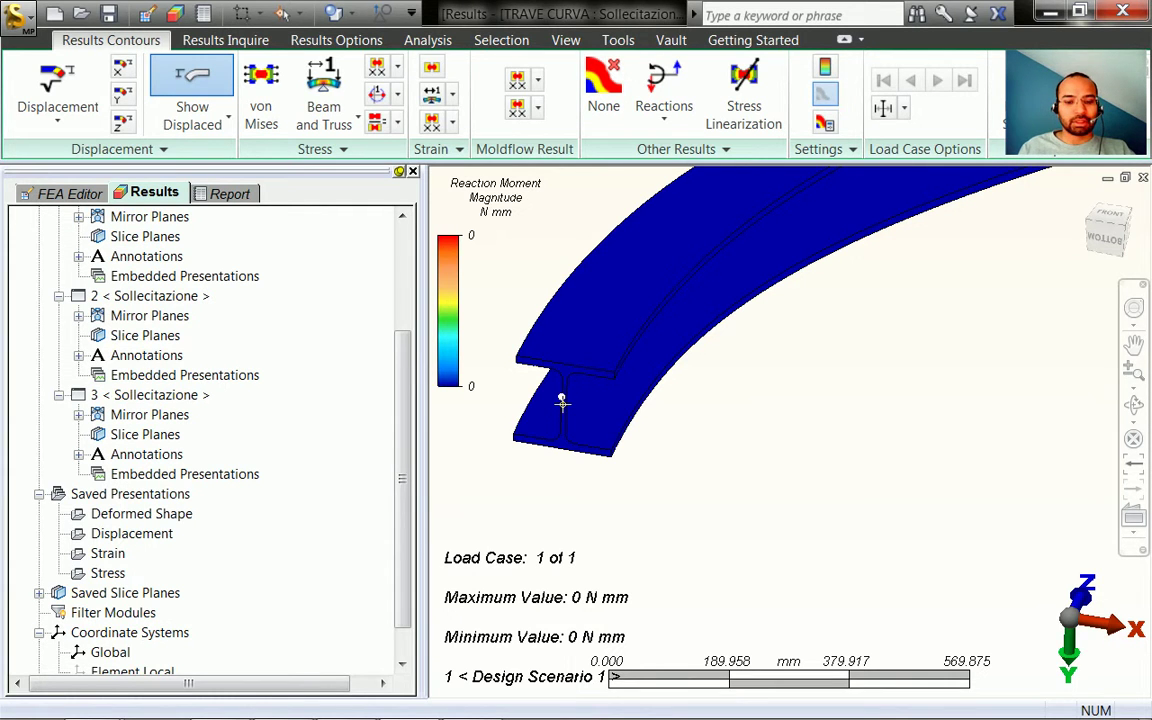
- Return to the FEA model and delete both general surface constraint groups (2 and 4) from the beam ends
left_click(40, 196)
scroll(462, 520, "up", 2)
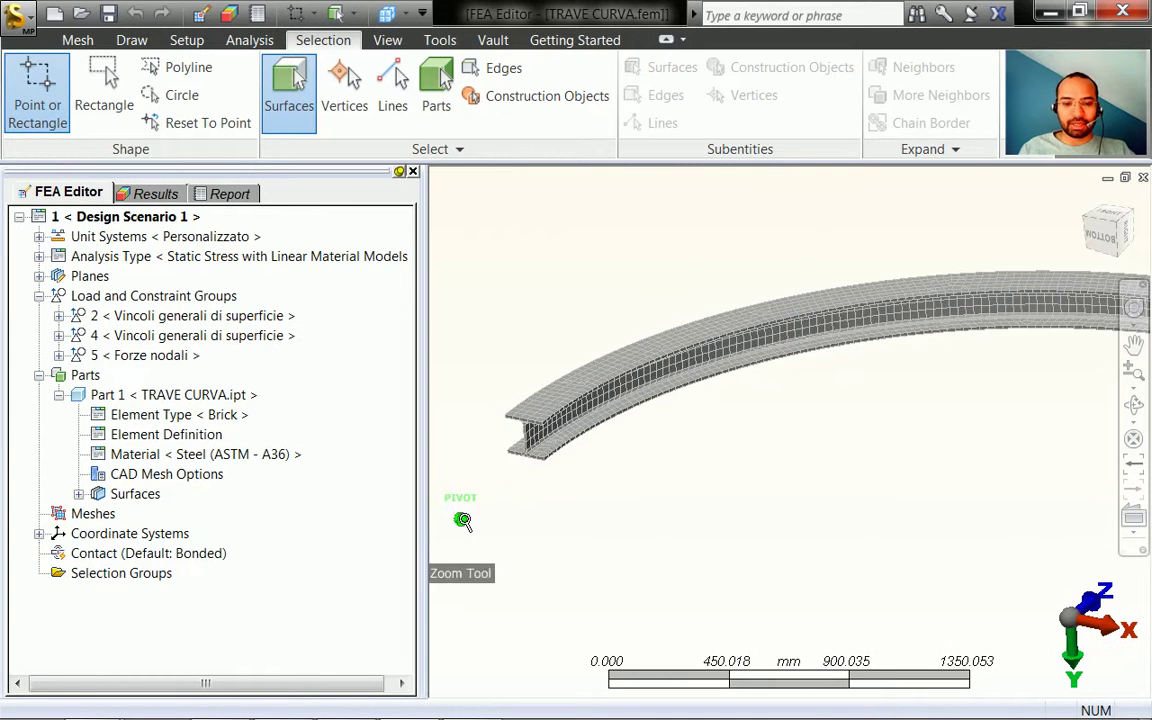
scroll(462, 520, "up", 4)
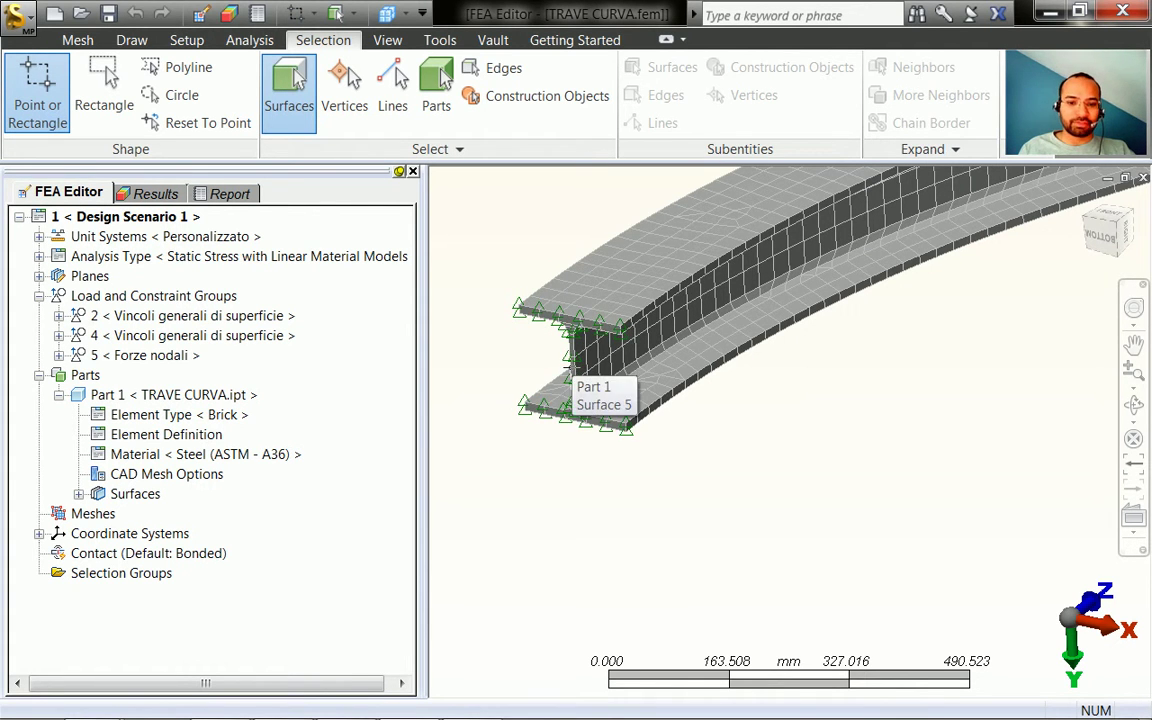
left_click(257, 318)
right_click(257, 318)
left_click(329, 460)
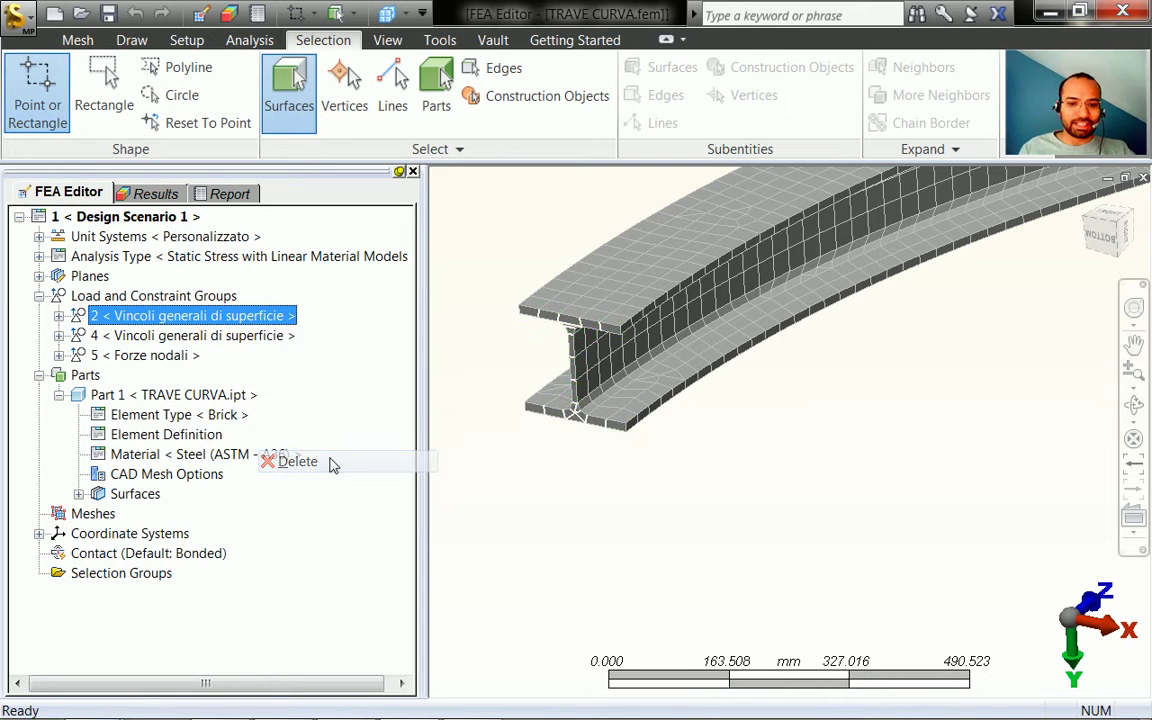
right_click(284, 317)
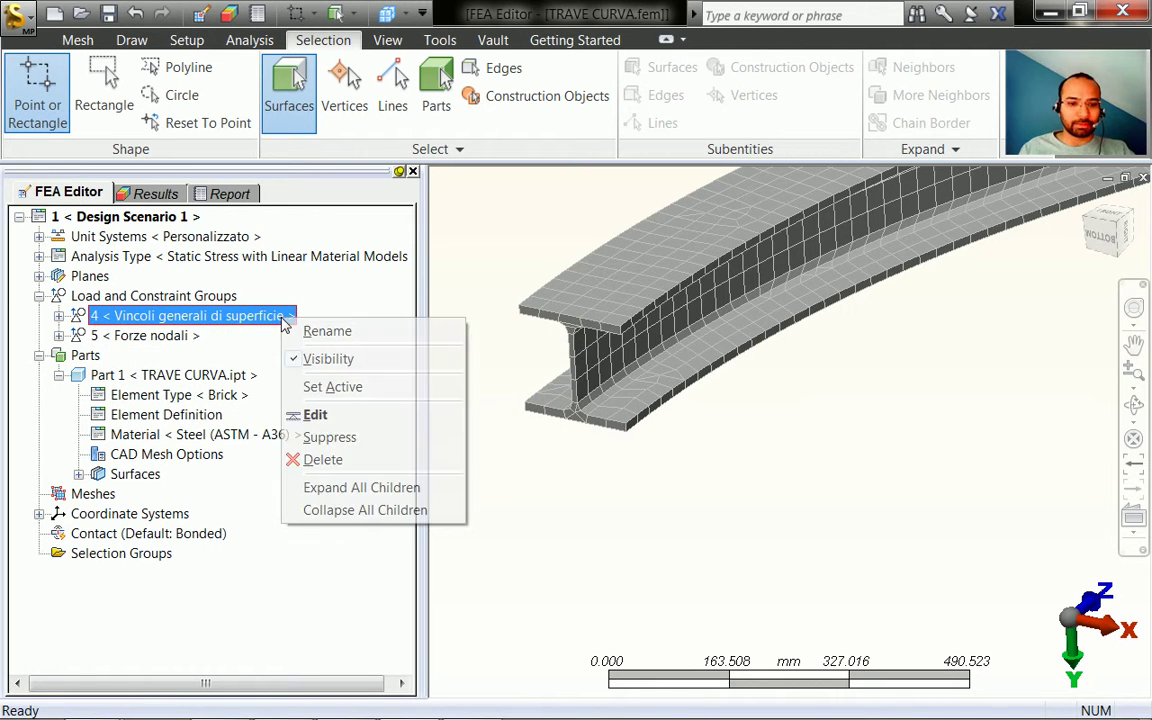
left_click(341, 461)
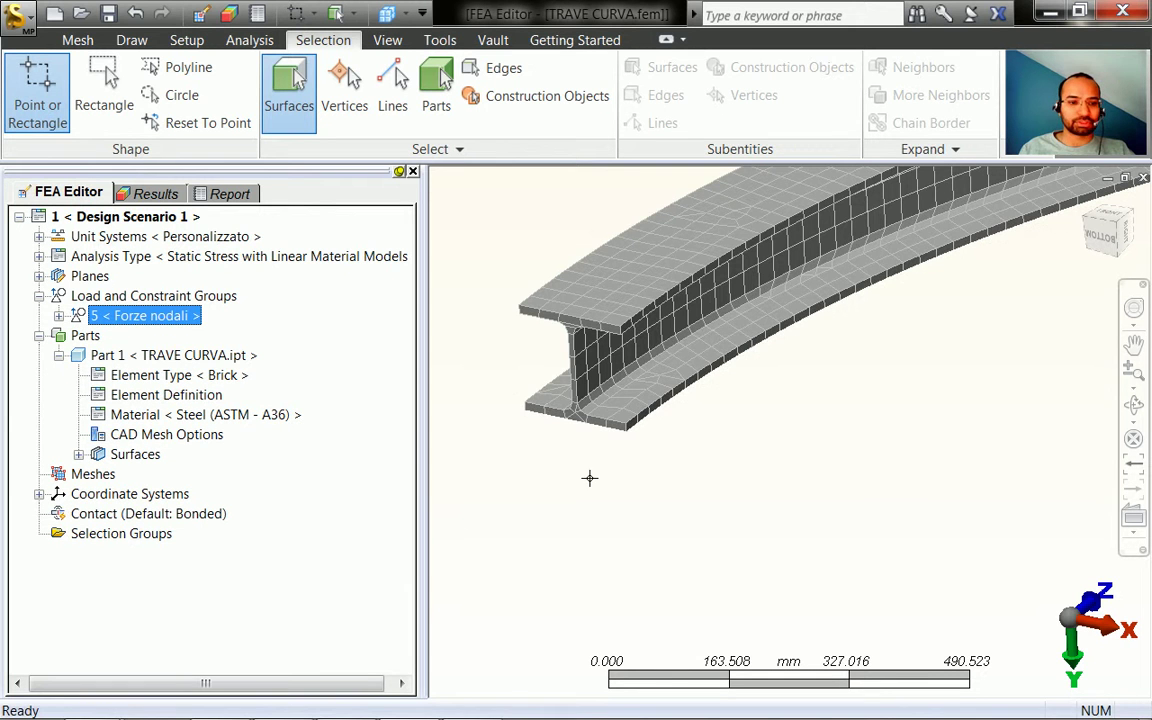
- Create a centroid on the beam's end surface 17 with Centroid Creator, connecting it to the surface with spokes as part 2
left_click(491, 367)
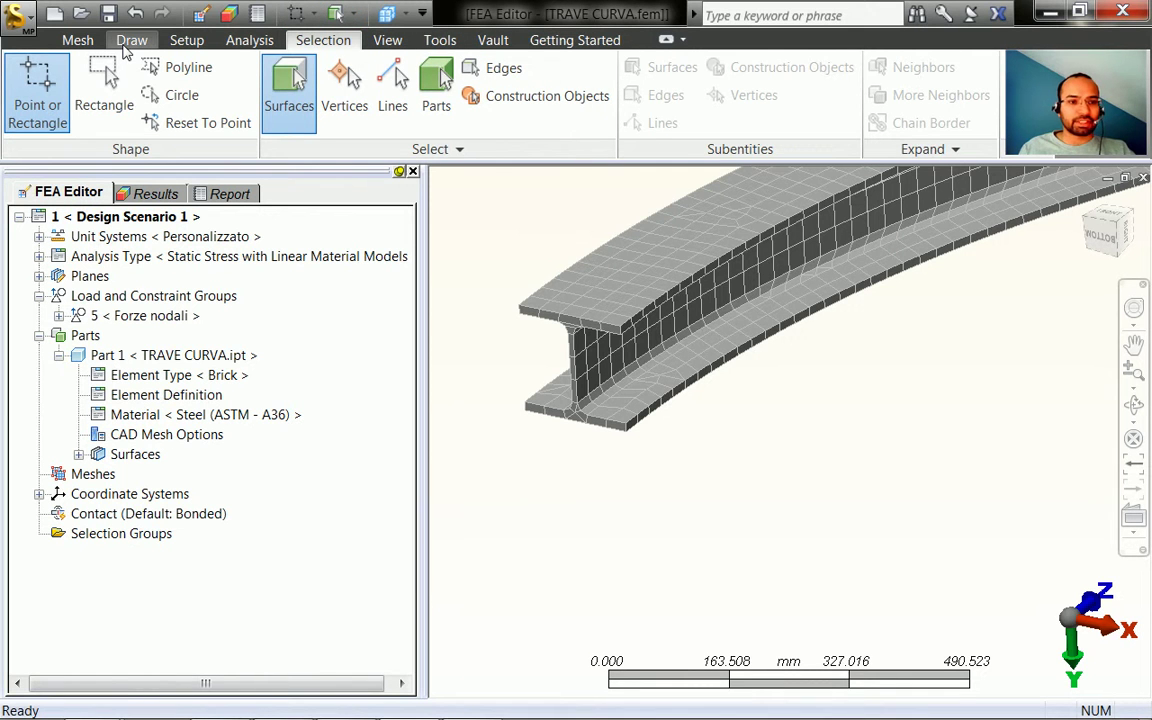
left_click(129, 42)
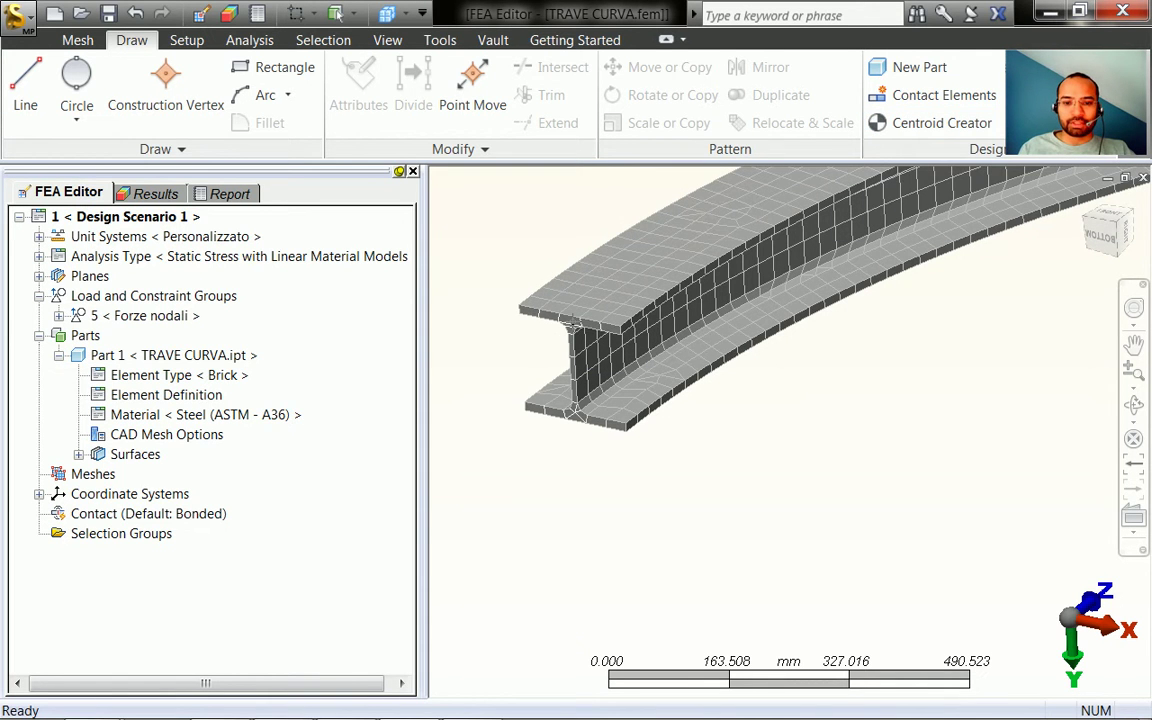
left_click(921, 130)
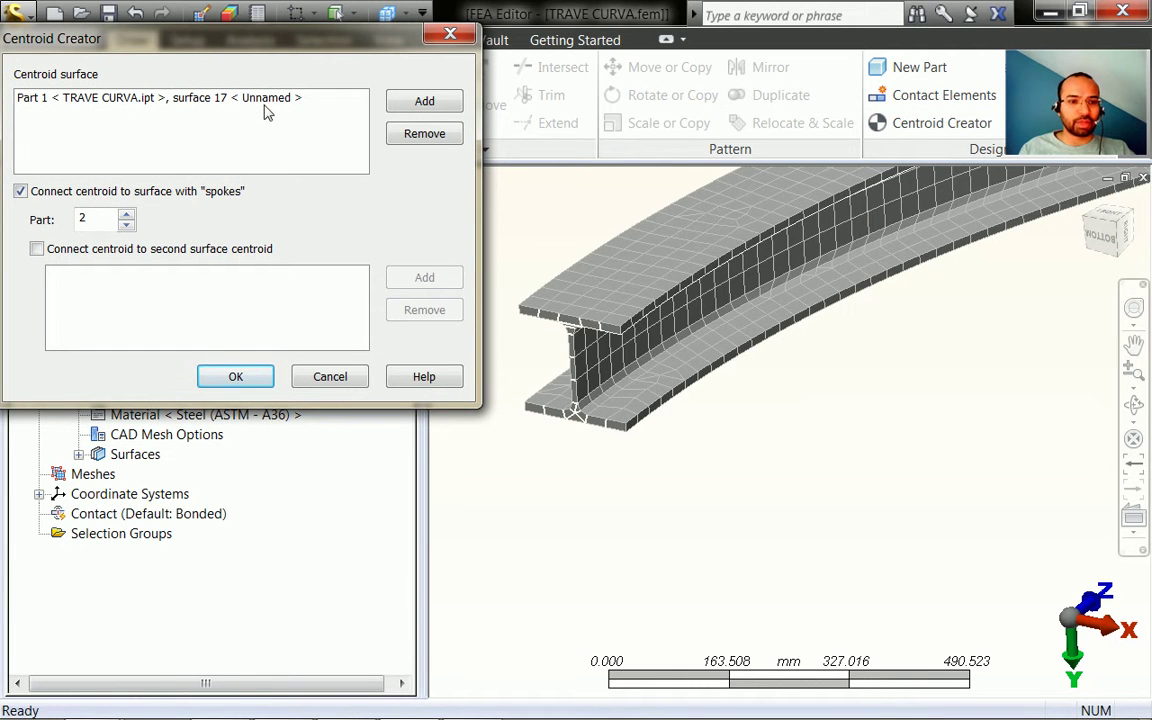
left_click_drag(224, 44, 356, 75)
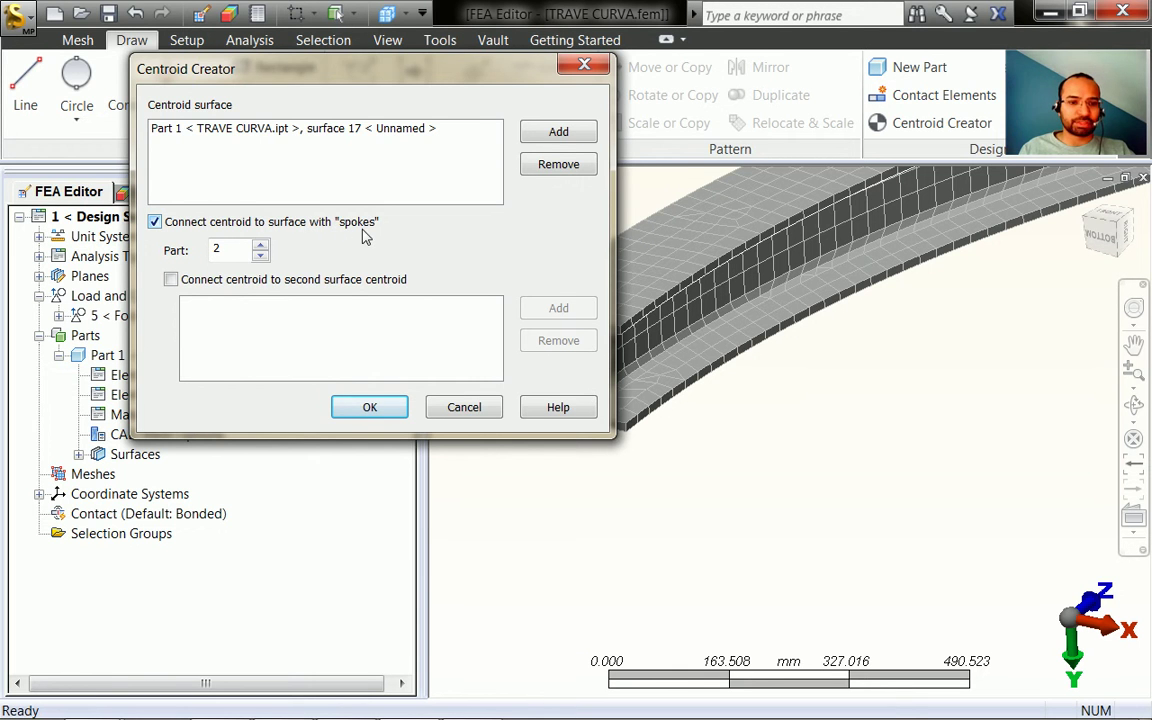
left_click_drag(440, 68, 322, 64)
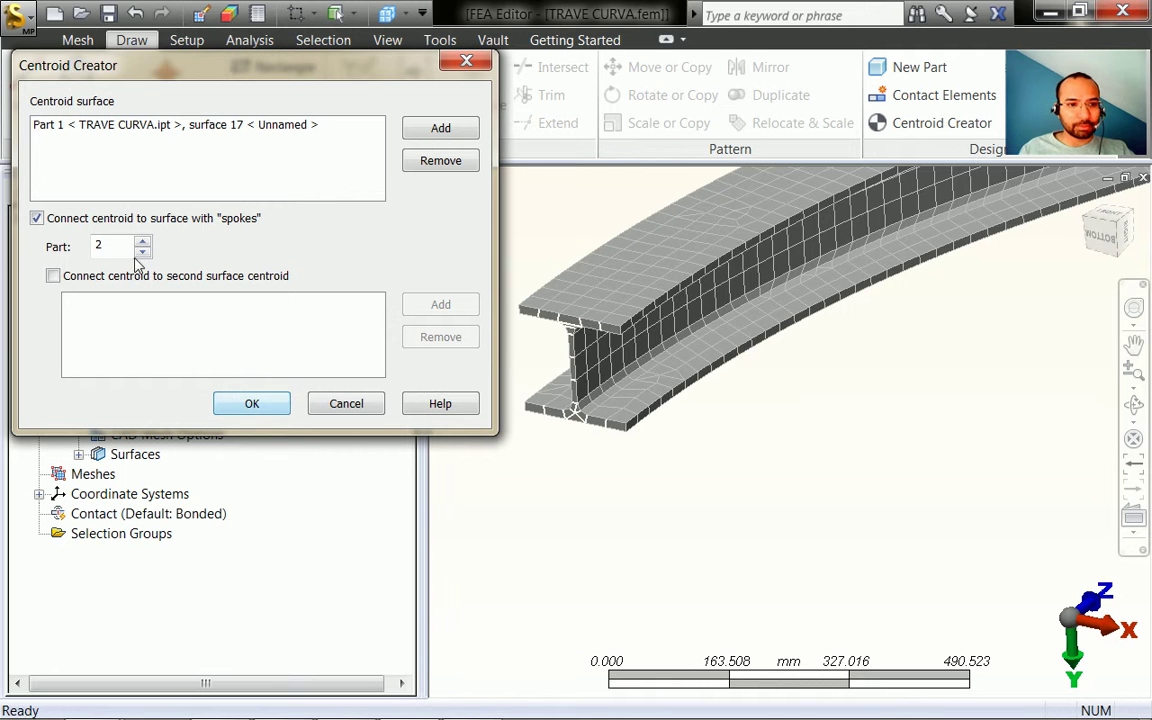
left_click_drag(173, 86, 801, 384)
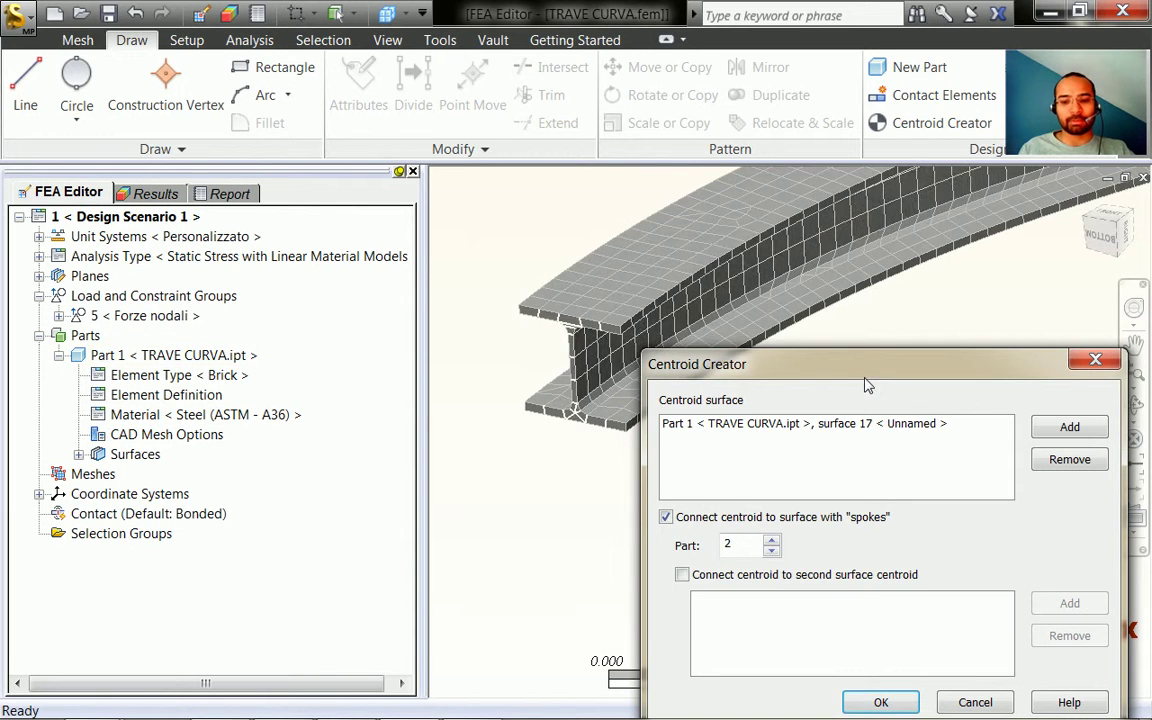
left_click_drag(857, 384, 880, 223)
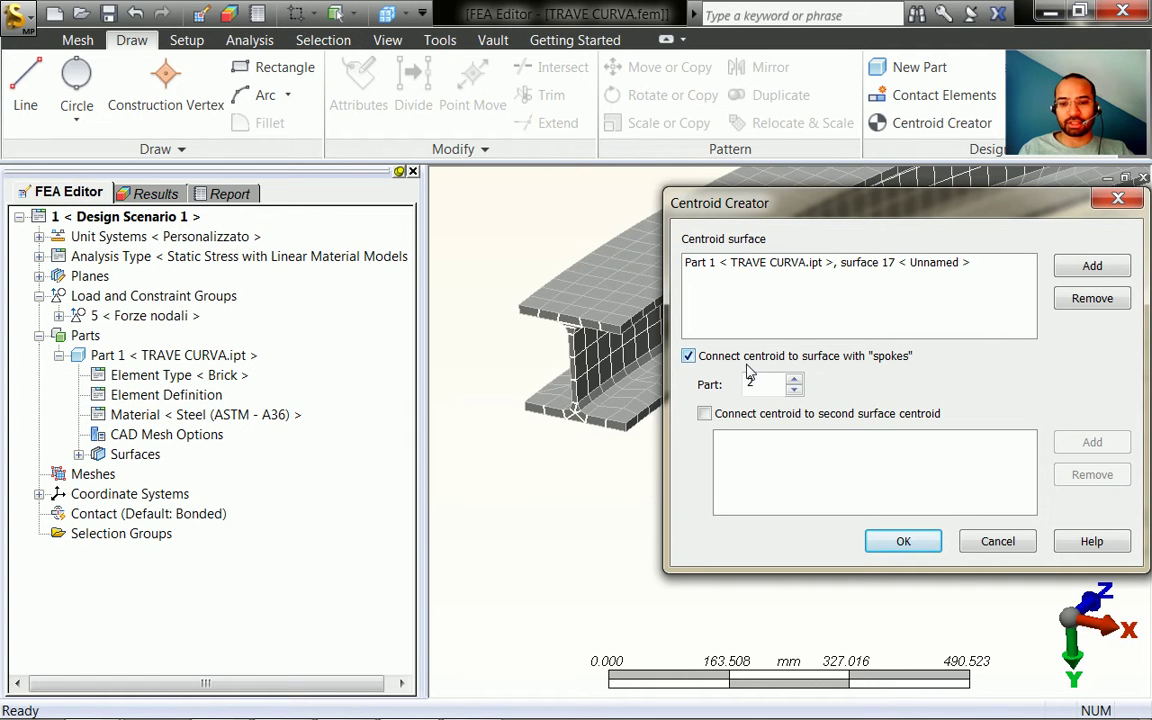
left_click(908, 542)
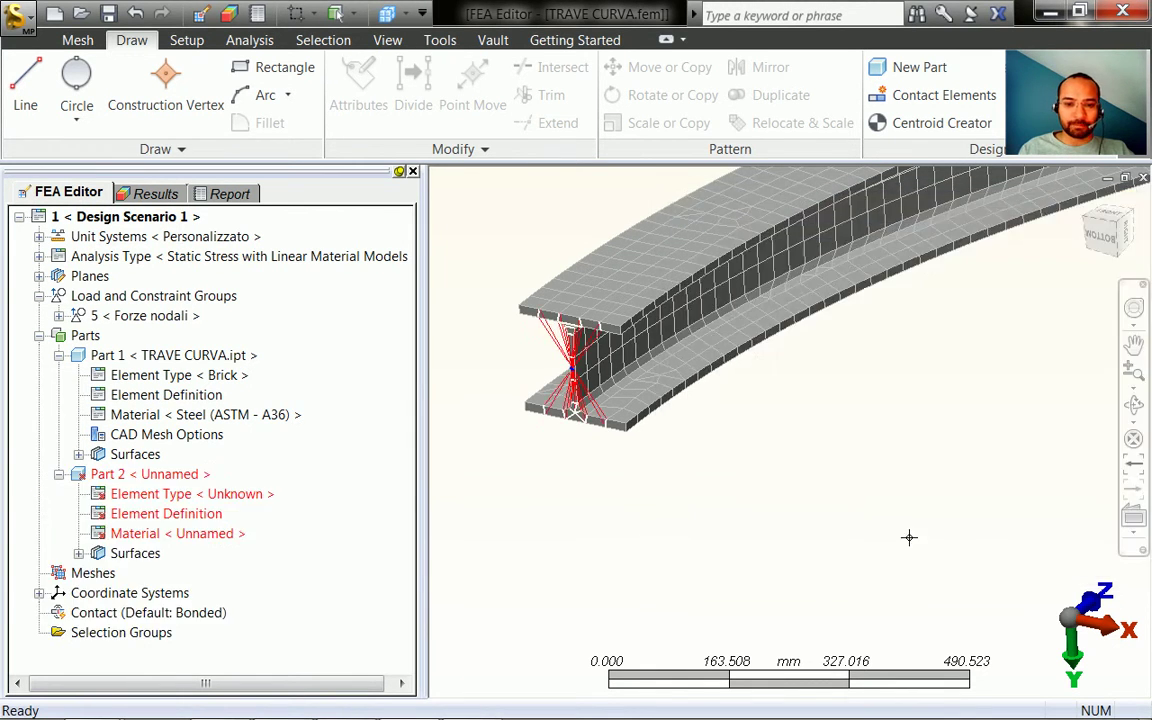
- Draw the missing part 2 lines on surface 1, layer 1, joining the centroid to the unconnected flange corners of the end section
middle_click_drag(681, 493, 712, 478, "shift")
scroll(600, 400, "up", 4)
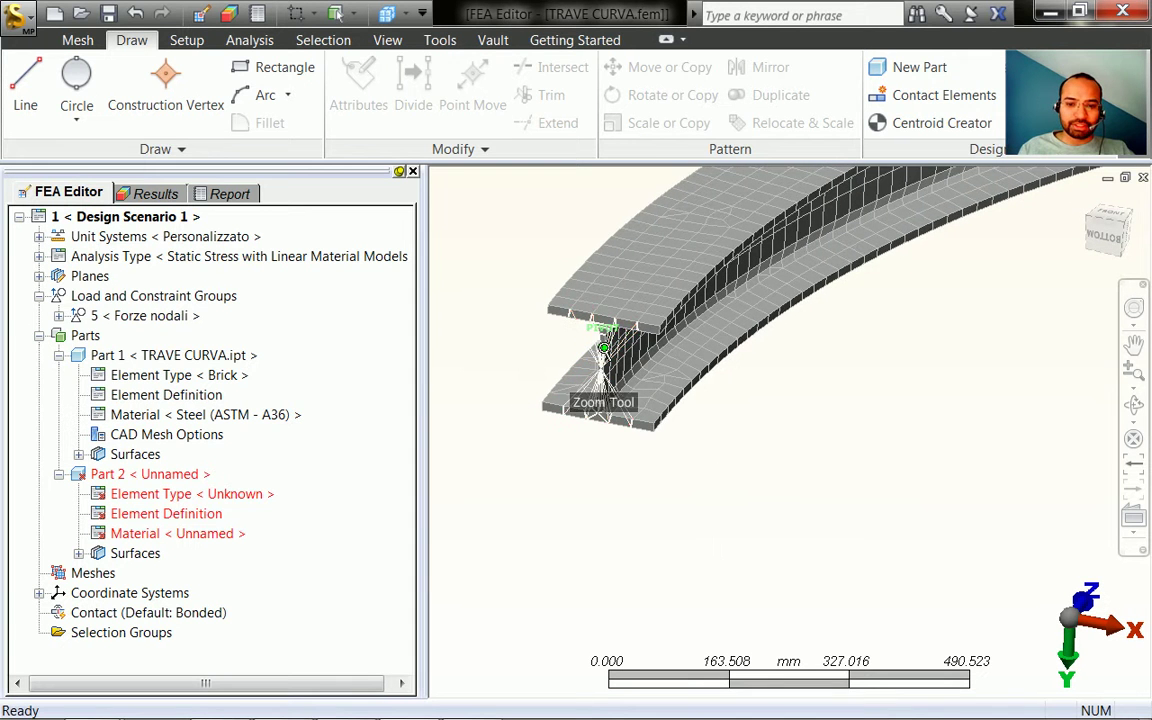
scroll(600, 390, "up", 1)
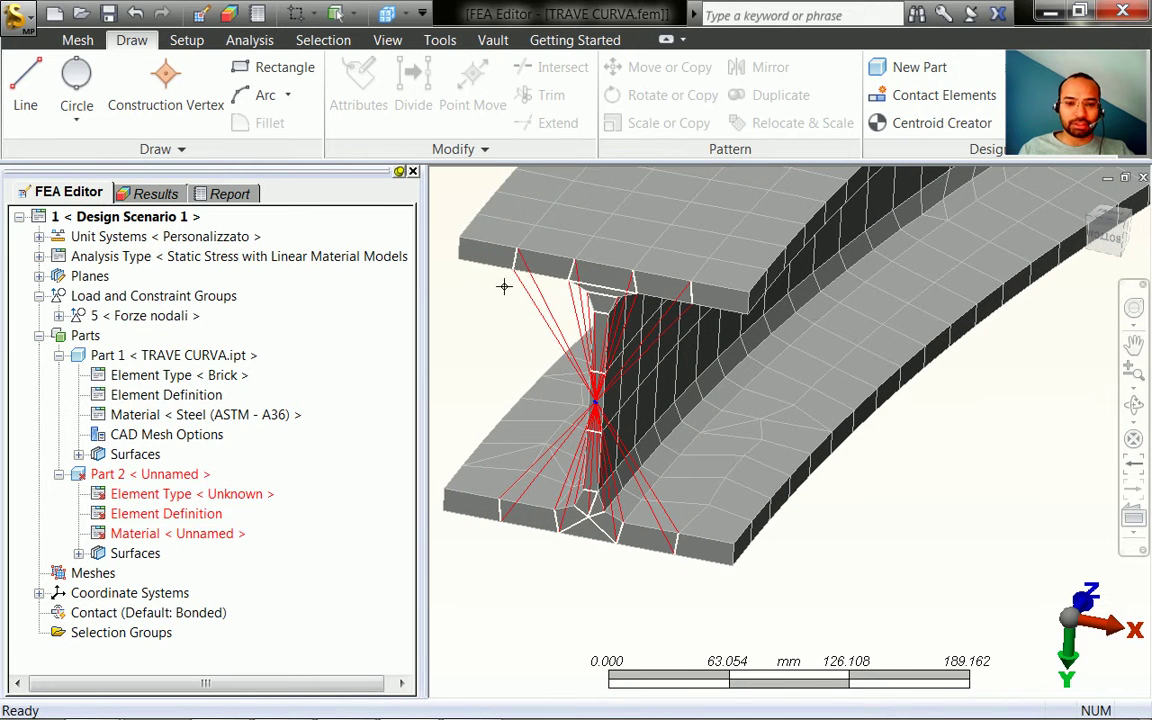
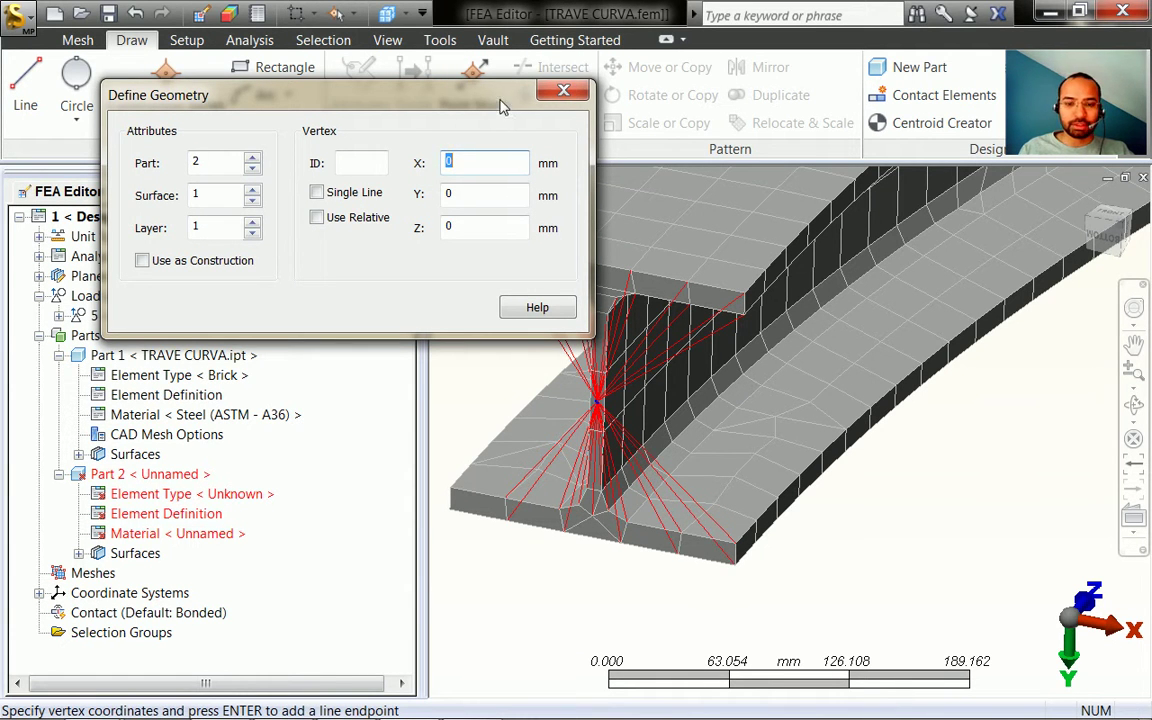
left_click_drag(452, 93, 303, 78)
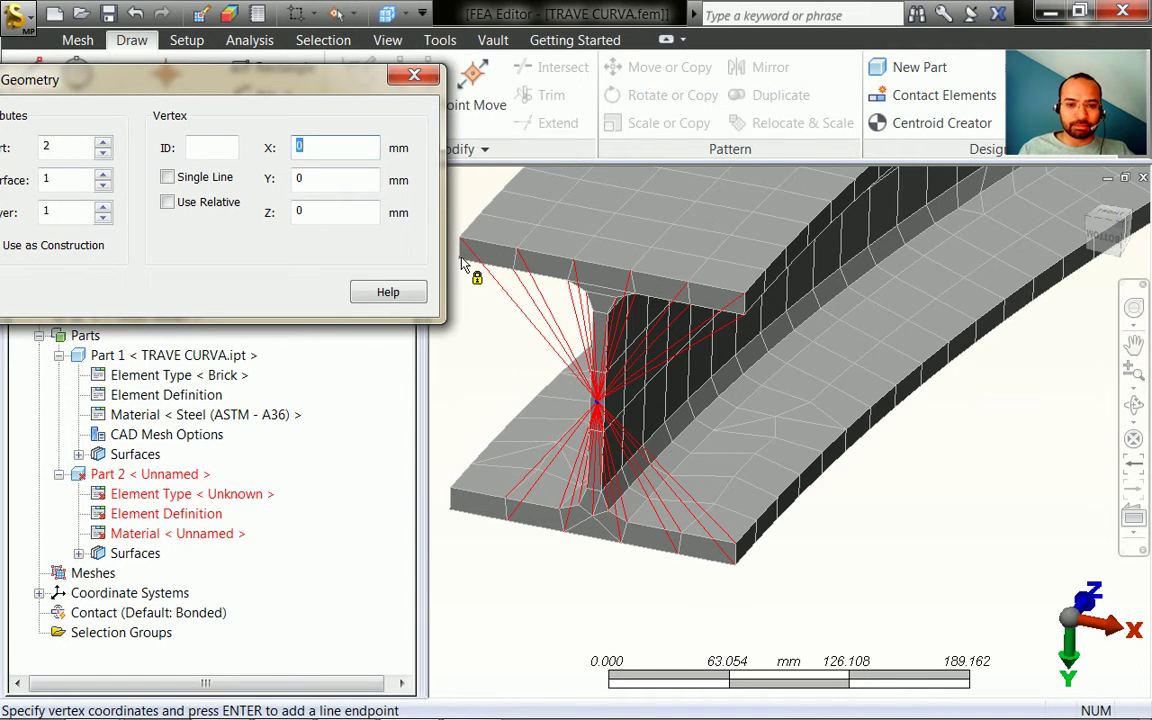
left_click(598, 404)
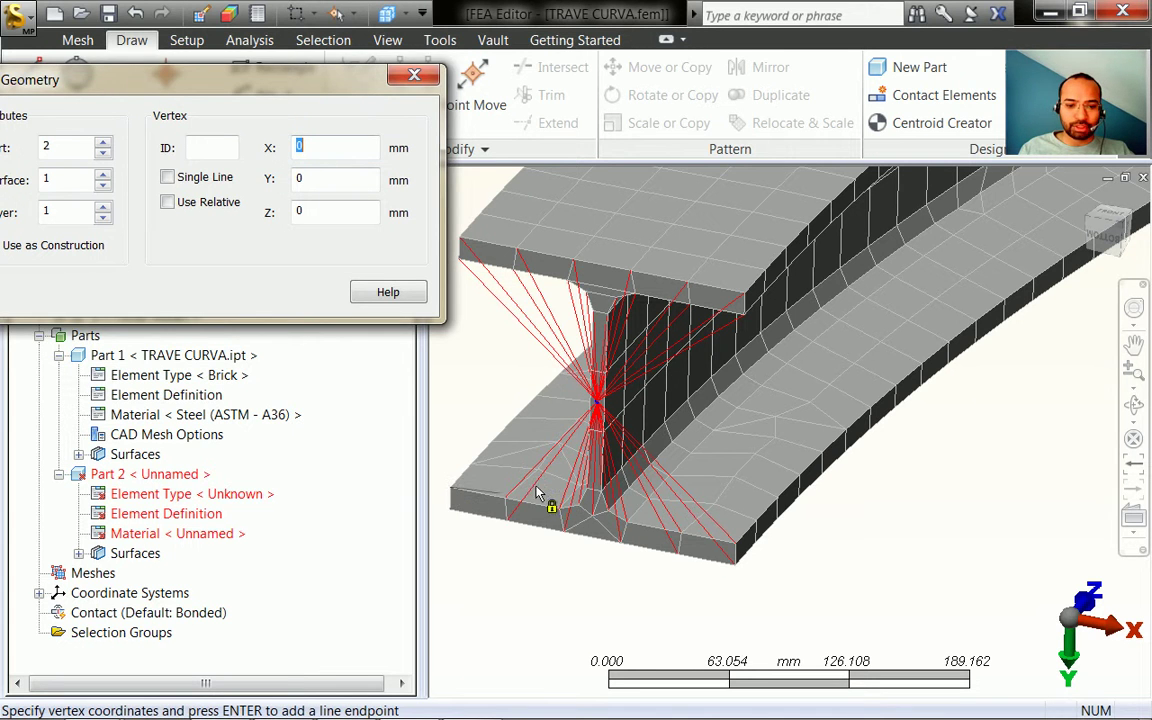
left_click(599, 402)
left_click(465, 510)
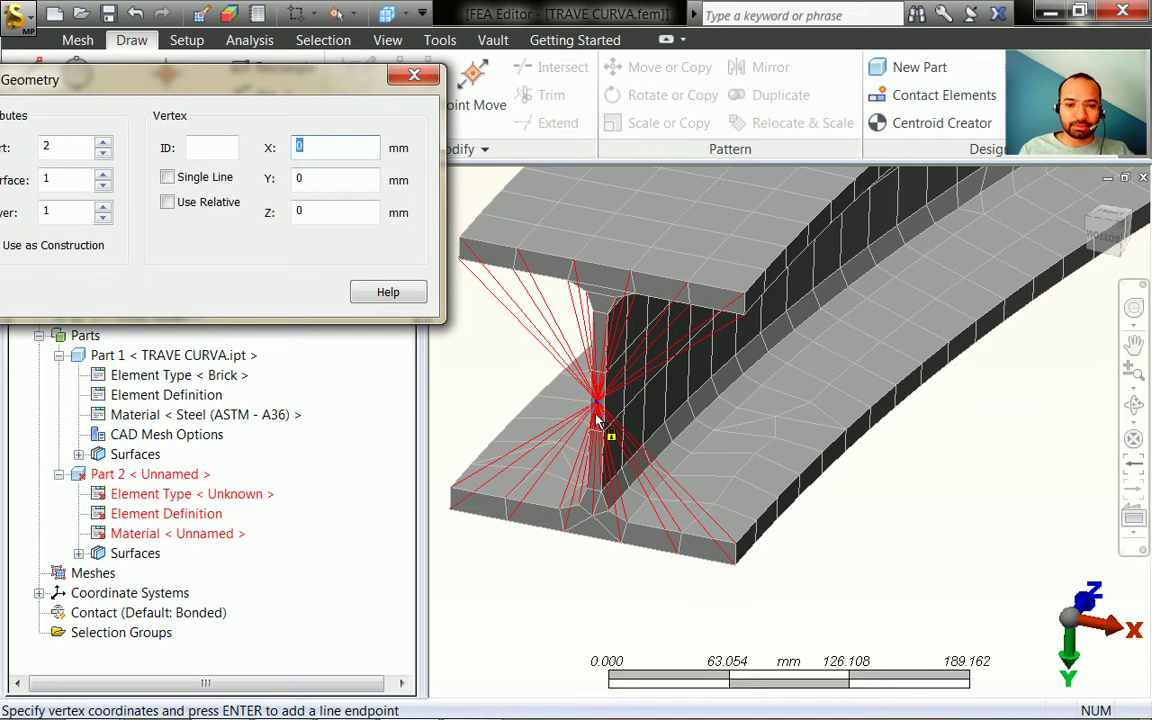
left_click(414, 77)
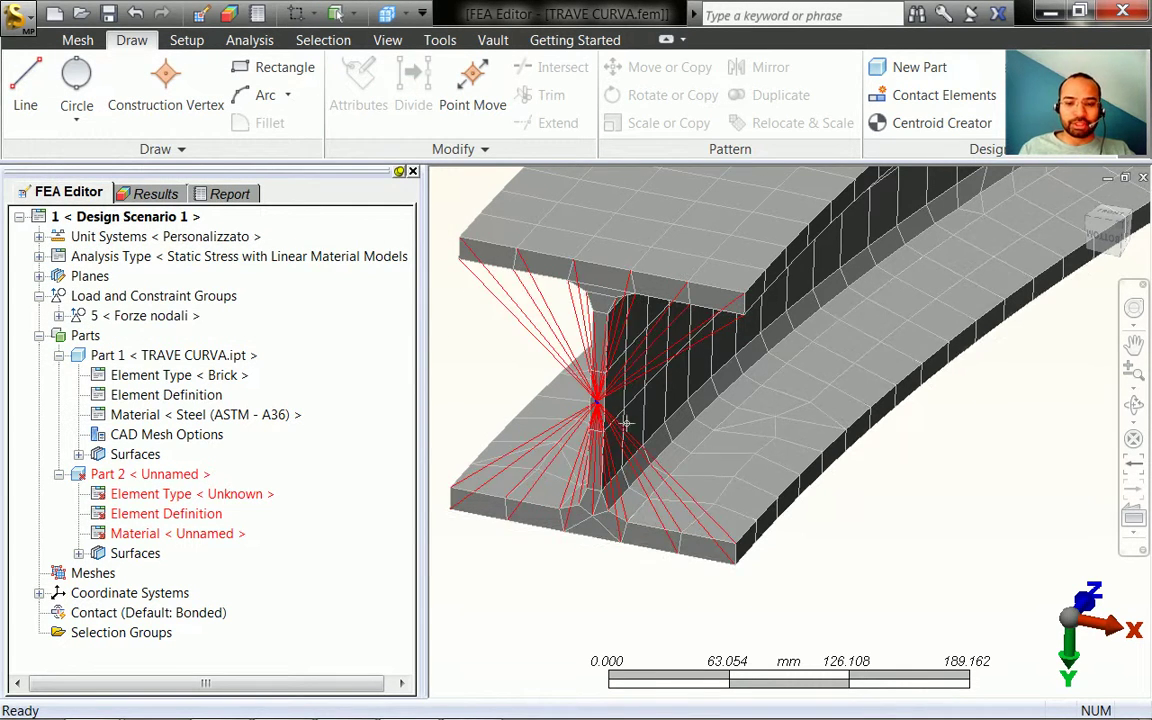
- Set the element type of part 2, the centroid spokes, to Rigid
scroll(681, 494, "down", 2)
scroll(622, 425, "up", 2)
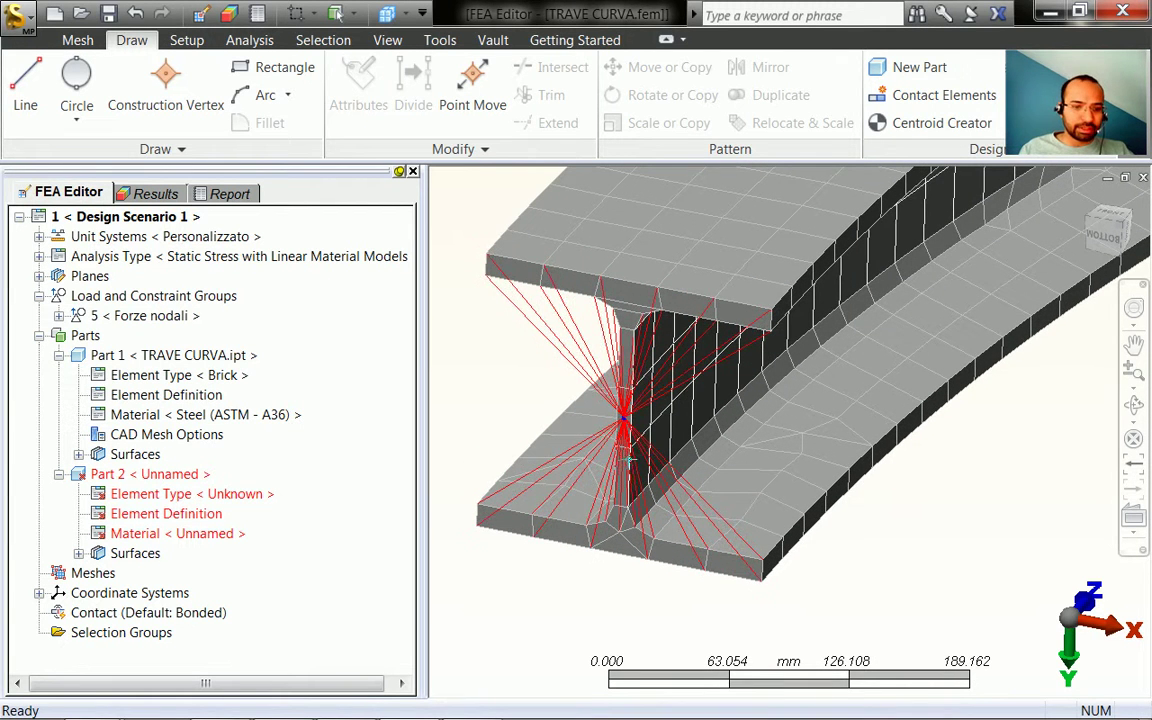
left_click(185, 494)
left_click(160, 474)
left_click(182, 496)
right_click(182, 498)
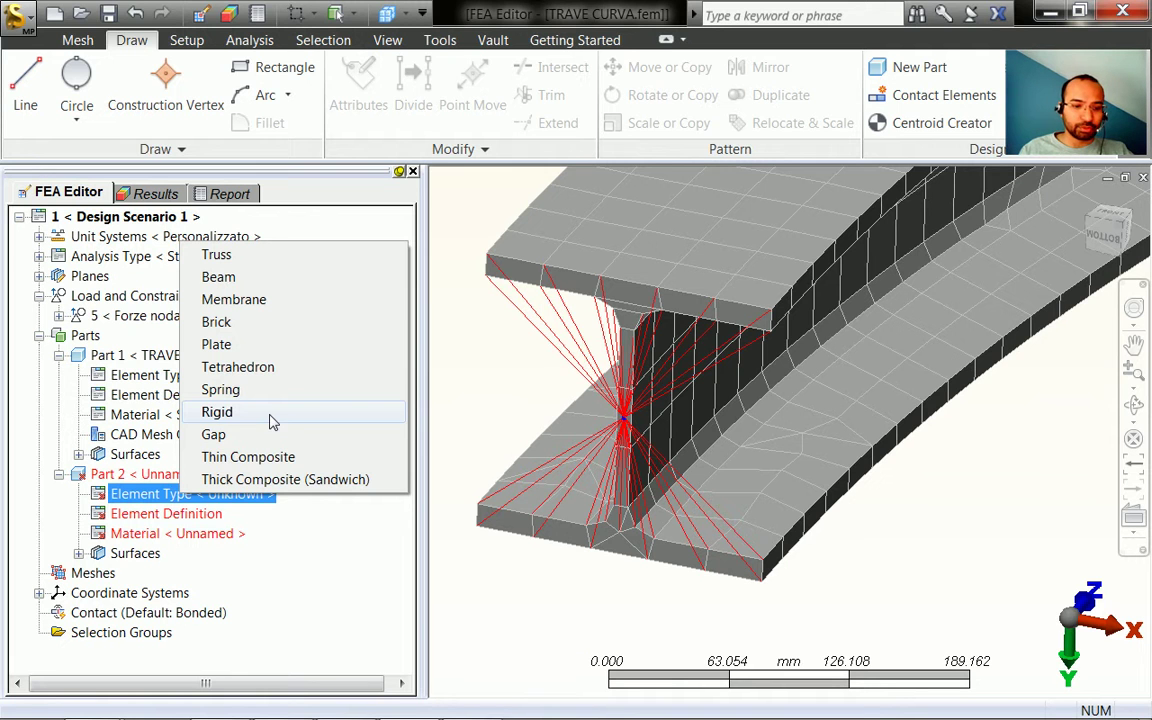
left_click(270, 418)
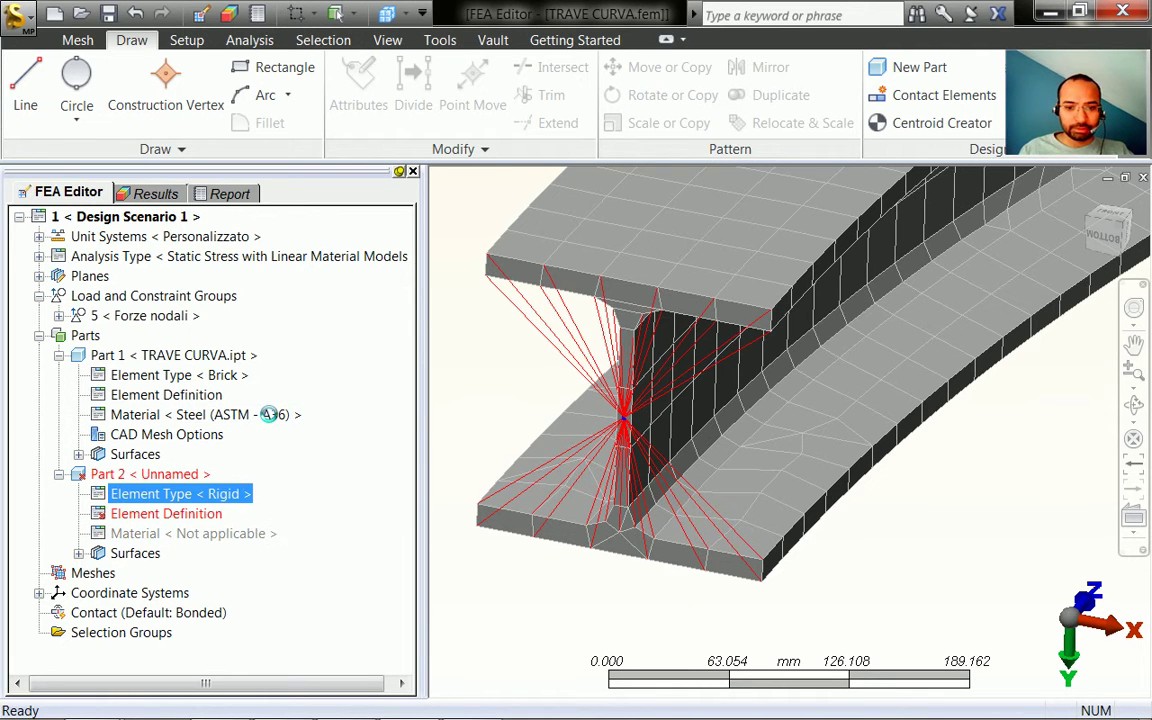
right_click(181, 516)
left_click(206, 531)
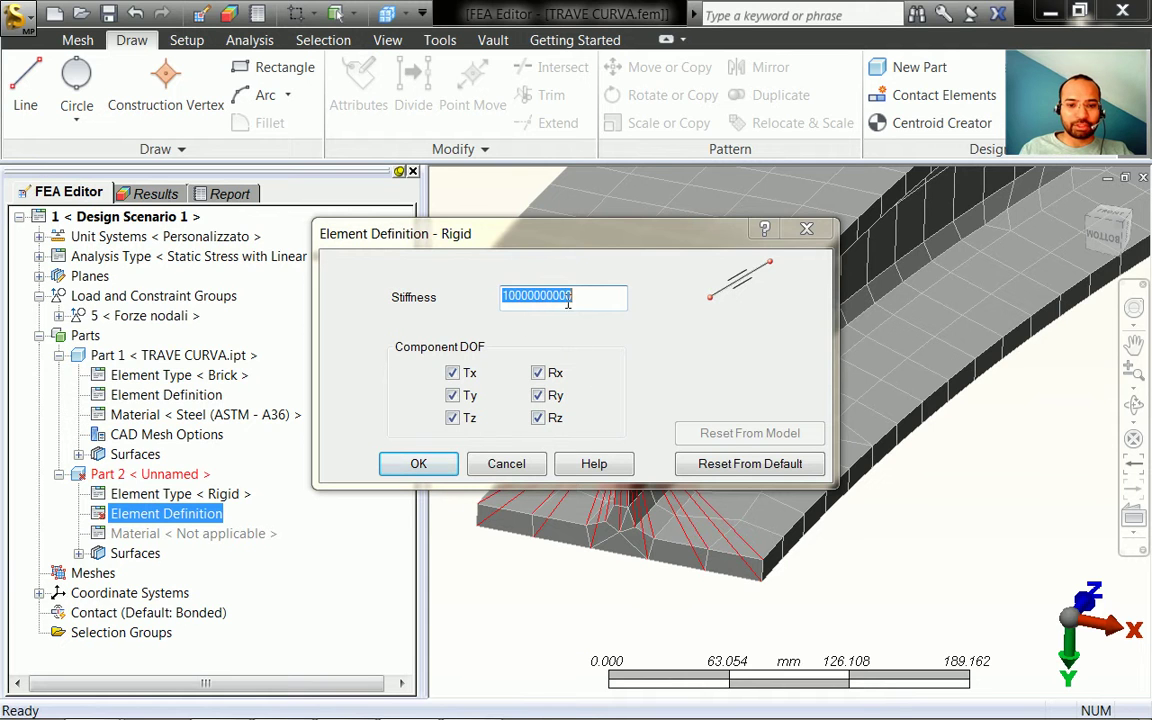
left_click(596, 299)
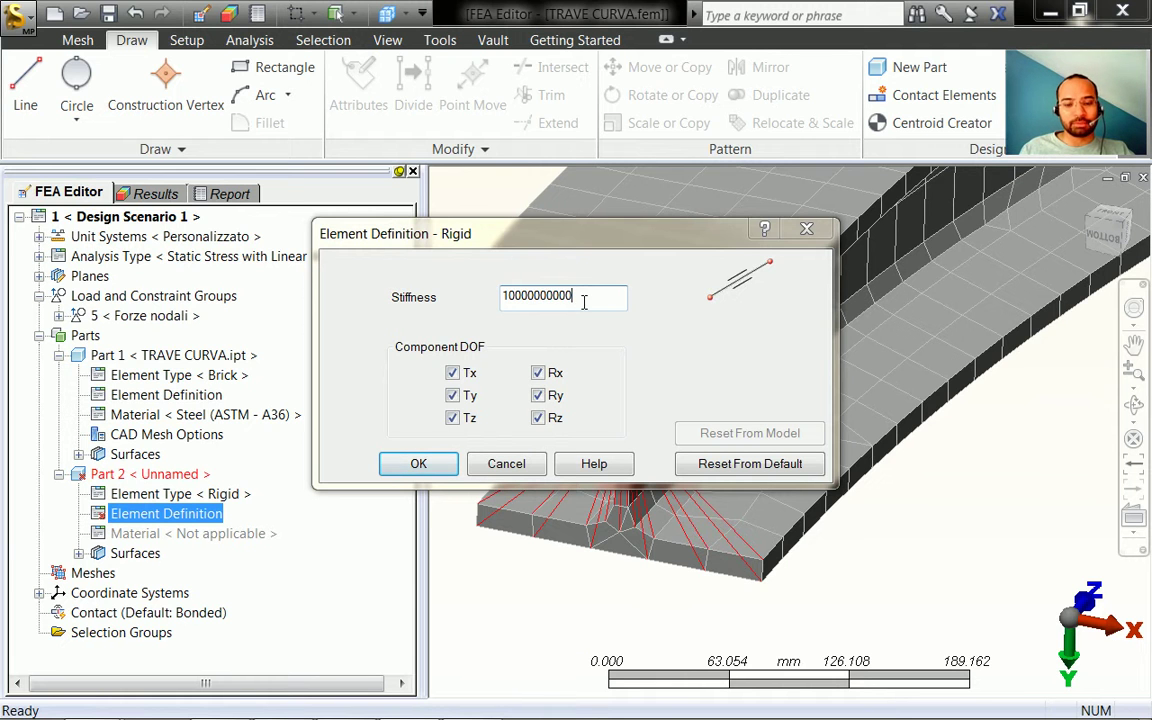
left_click_drag(620, 243, 400, 200)
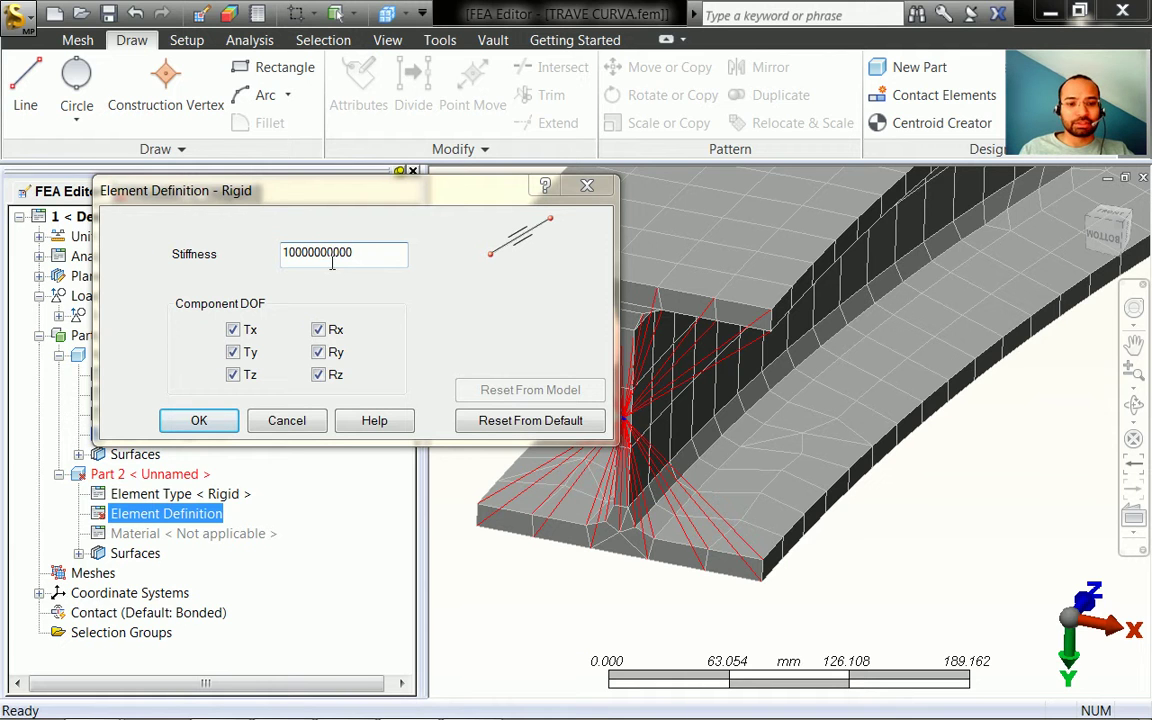
double_click(387, 256)
left_click(366, 261)
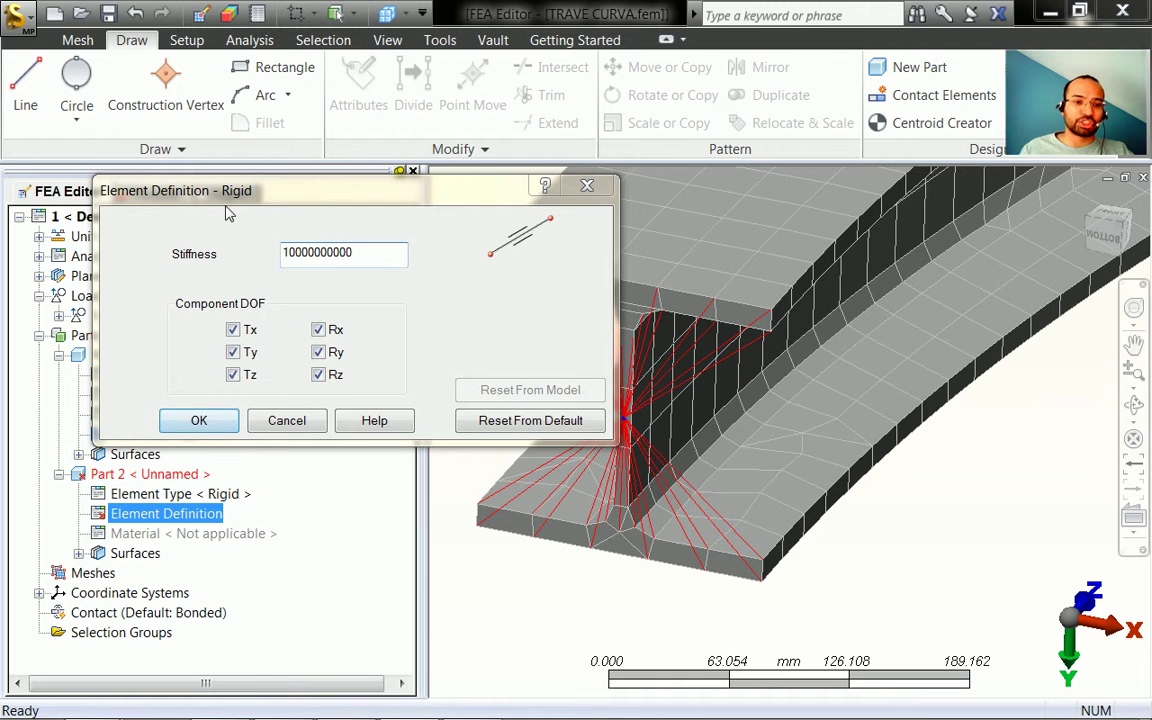
left_click_drag(233, 200, 335, 203)
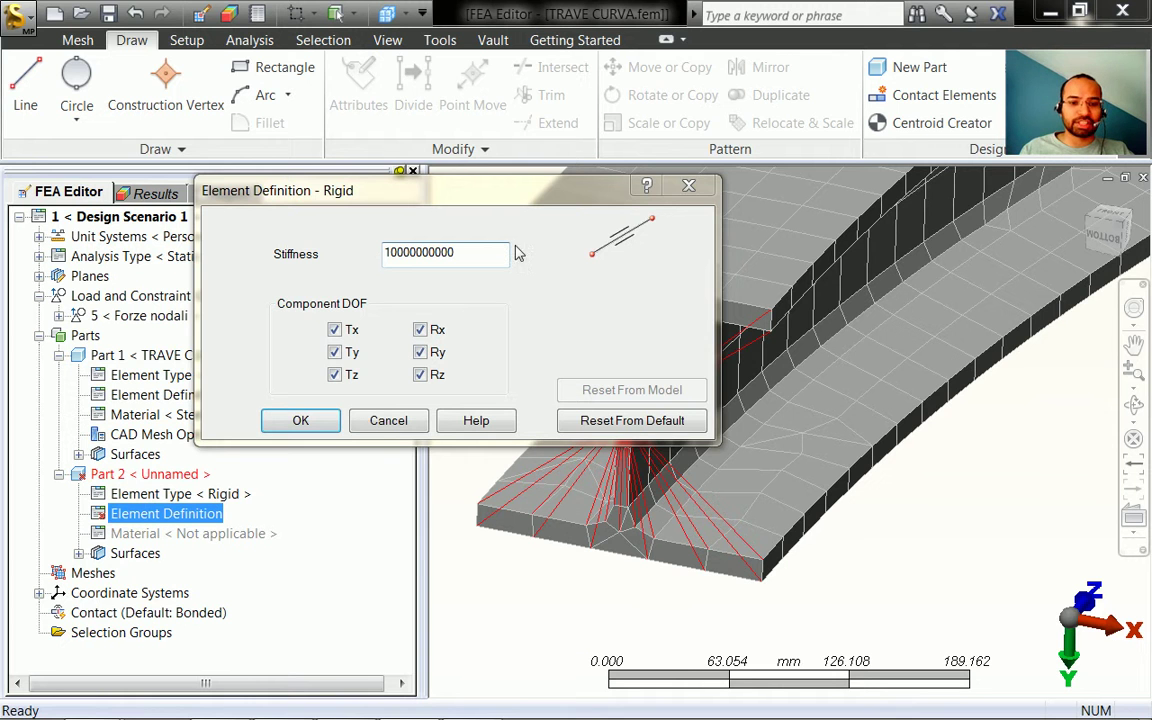
left_click(318, 428)
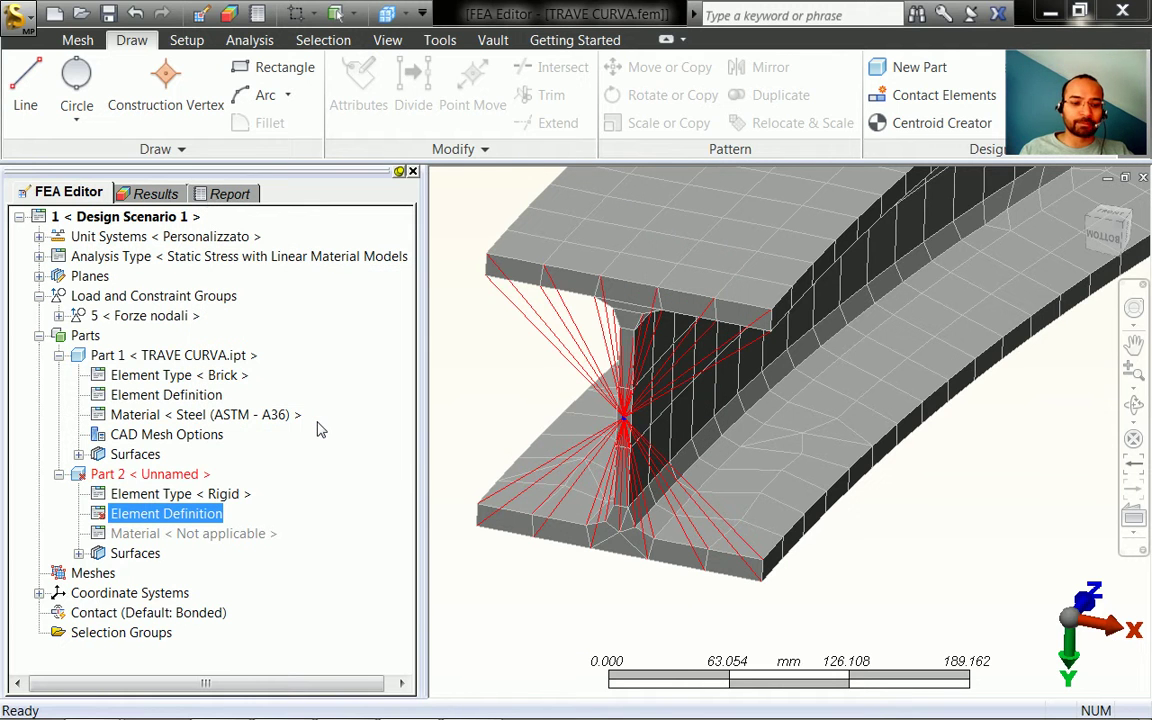
left_click(510, 383)
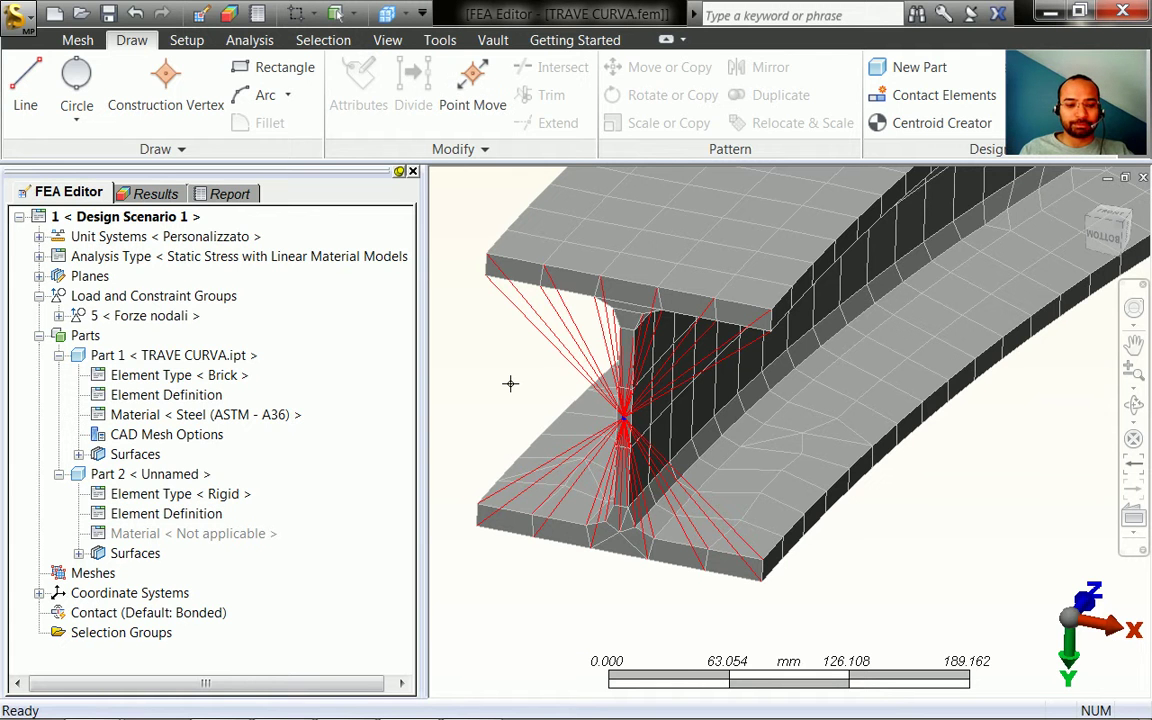
- Turn off the display of construction vertices in the model view
scroll(510, 383, "down", 3)
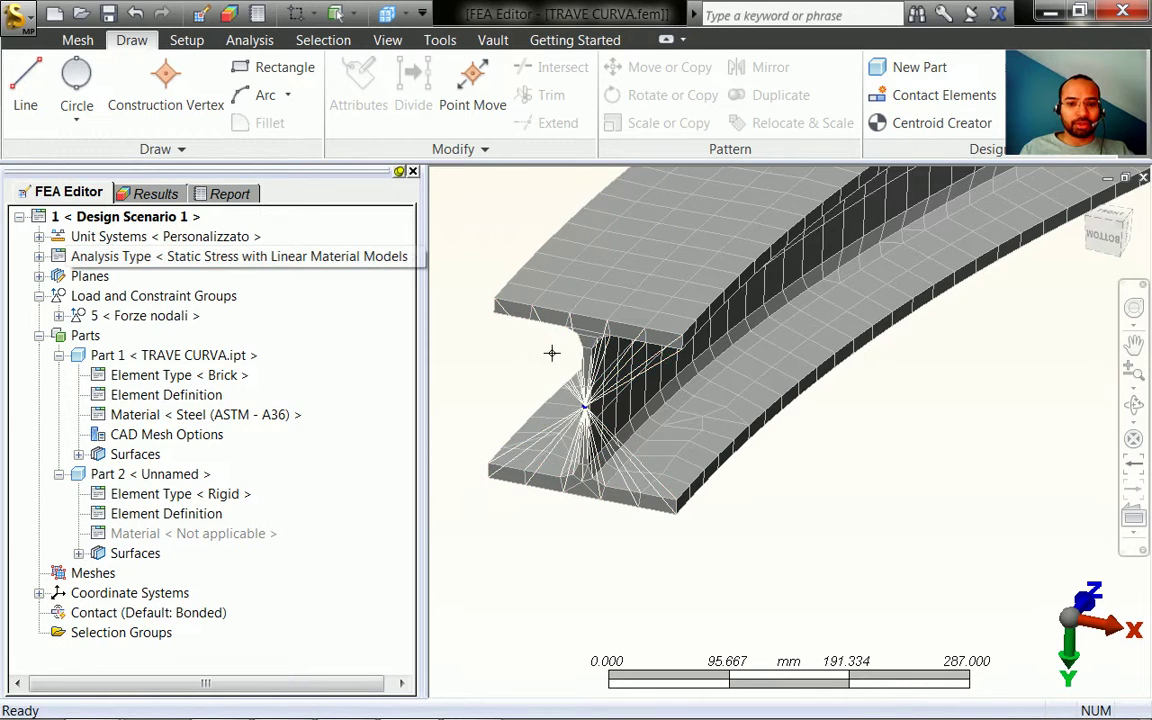
left_click(193, 44)
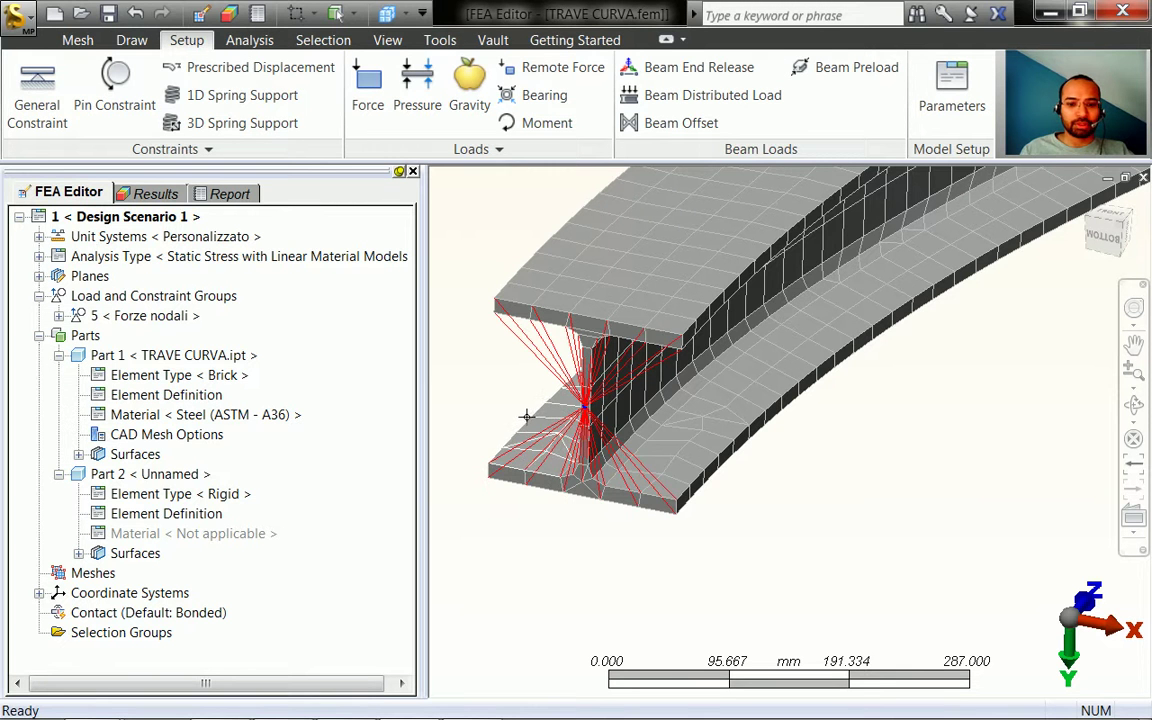
scroll(524, 414, "up", 4)
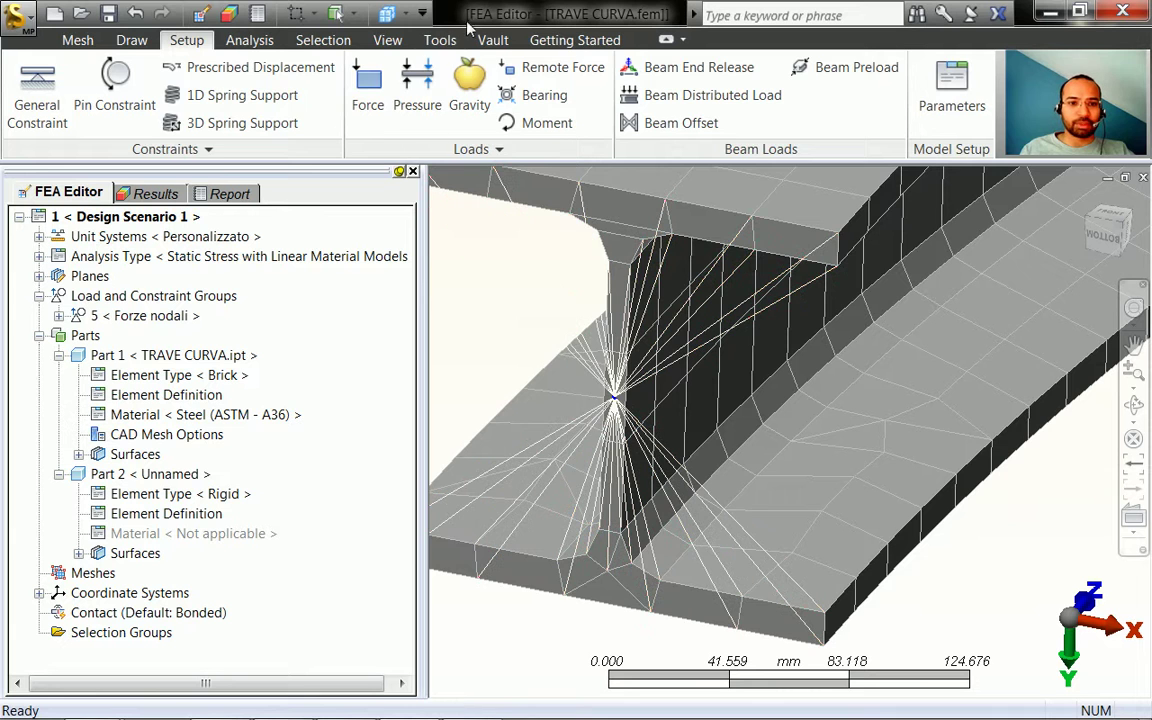
left_click(392, 40)
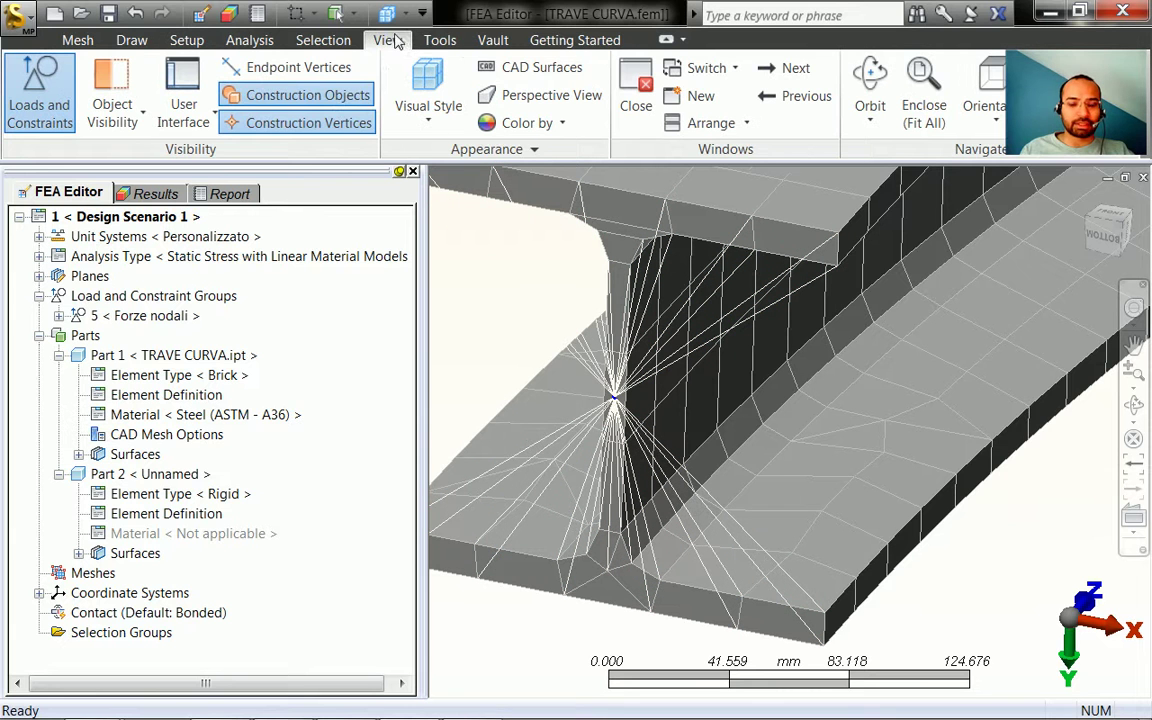
left_click(250, 122)
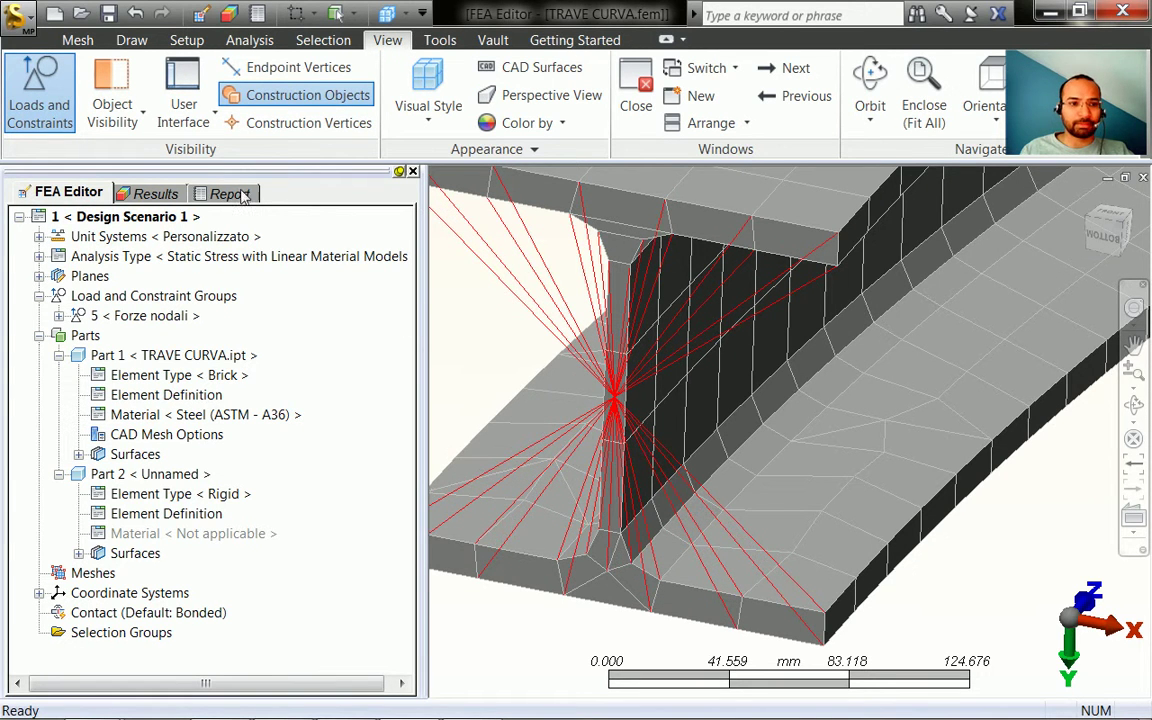
- Apply a Fixed nodal general constraint, with all six degrees of freedom constrained, to the centroid node of the part 2 spokes
left_click(77, 42)
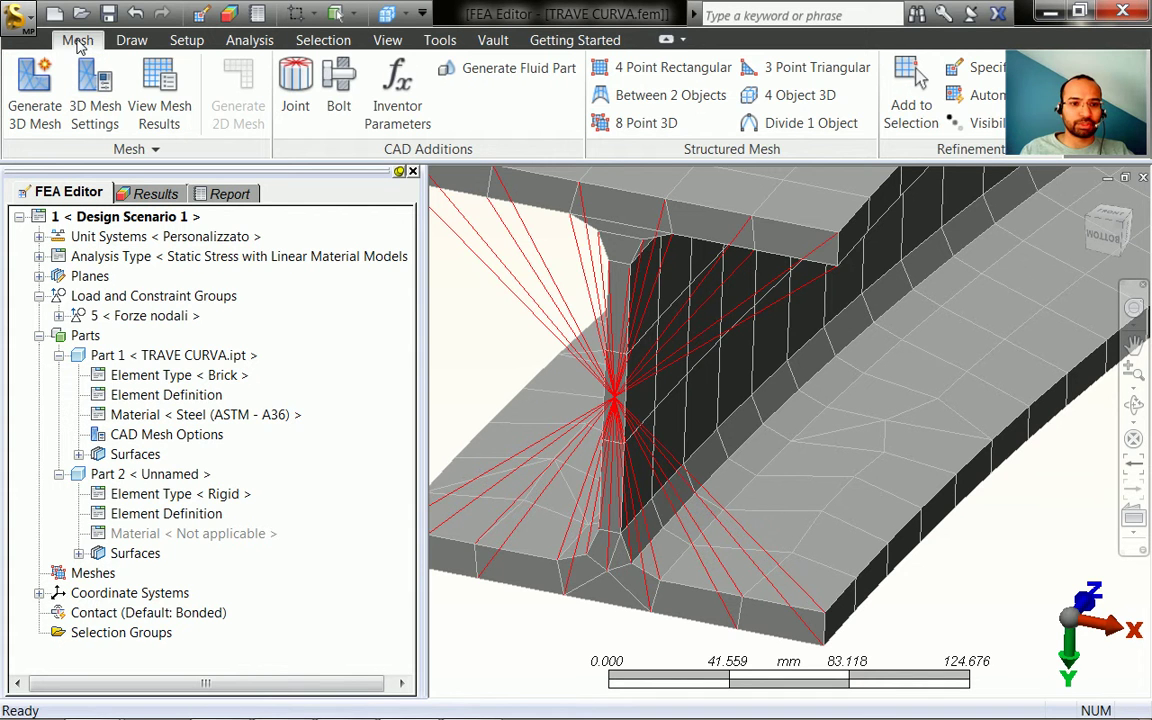
left_click(131, 40)
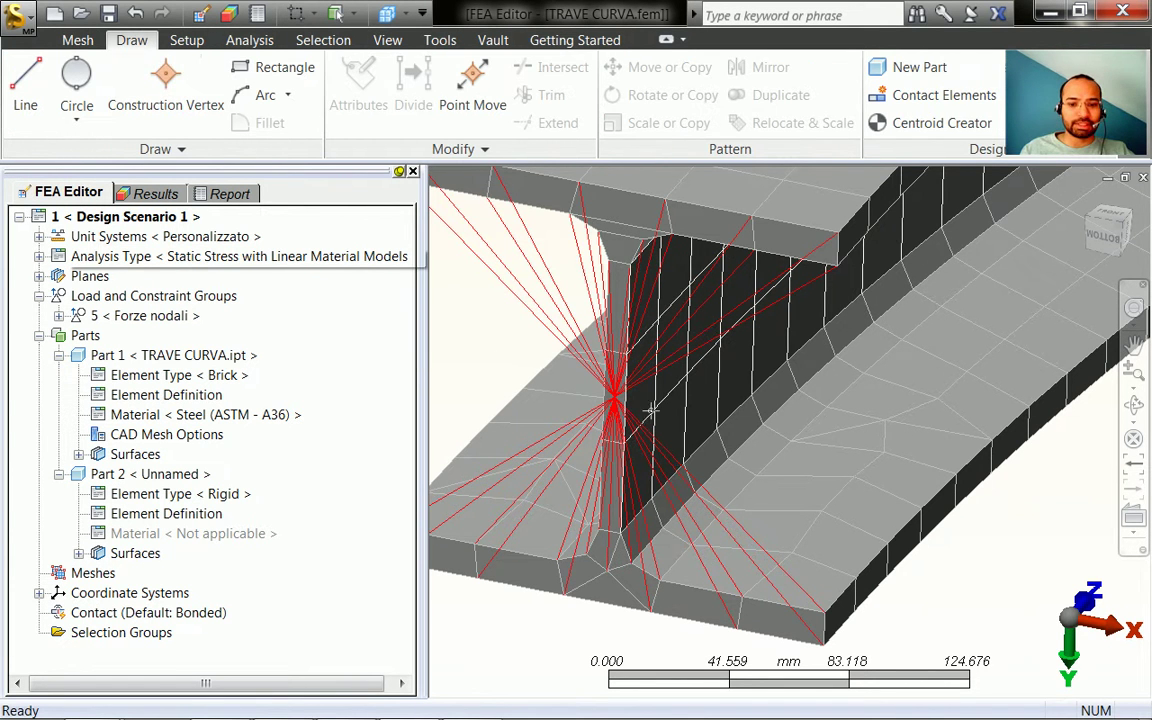
left_click(187, 42)
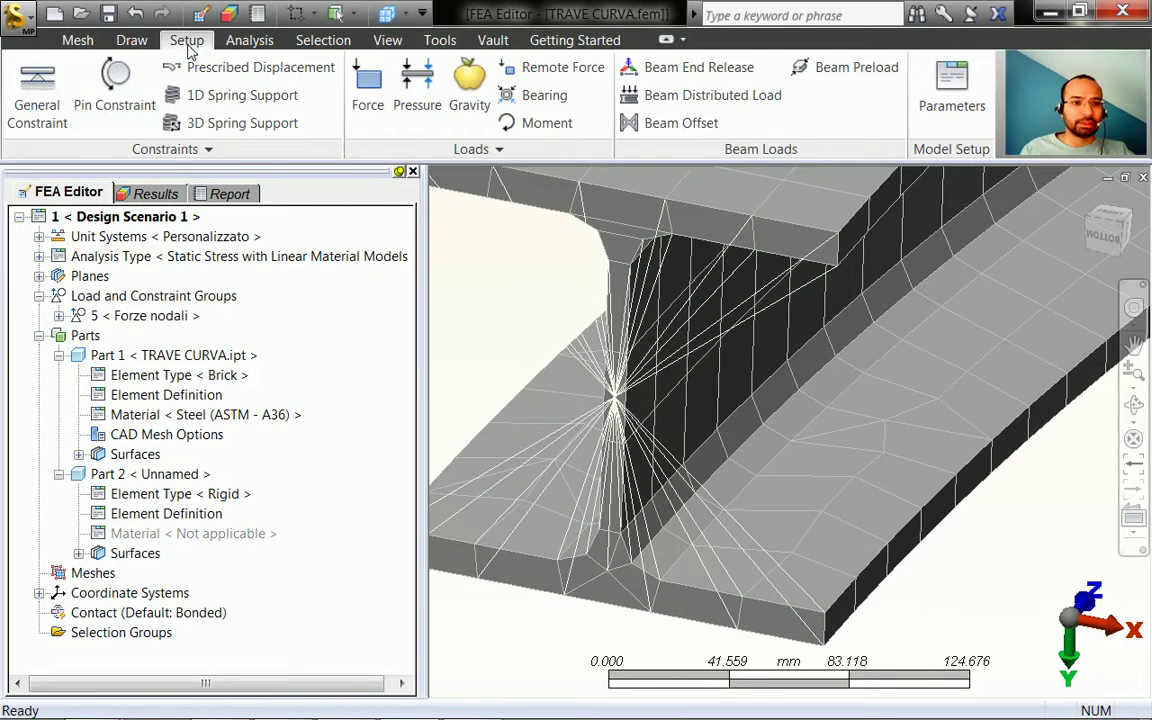
left_click(37, 95)
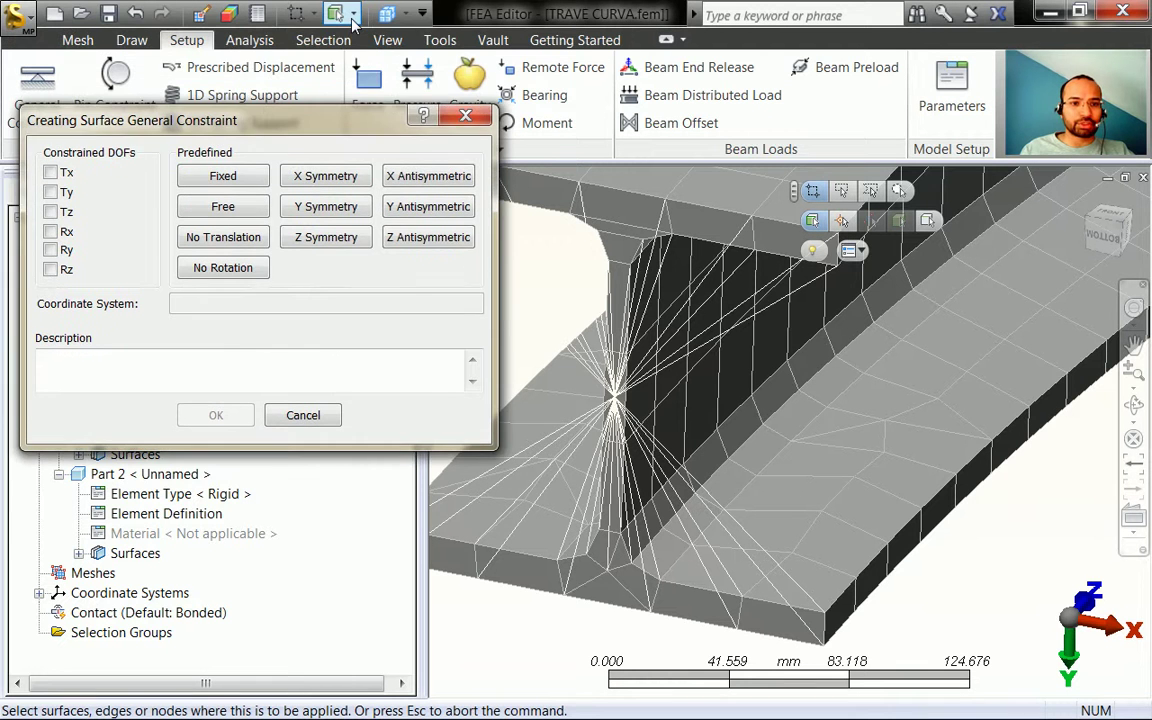
left_click(340, 13)
left_click(400, 69)
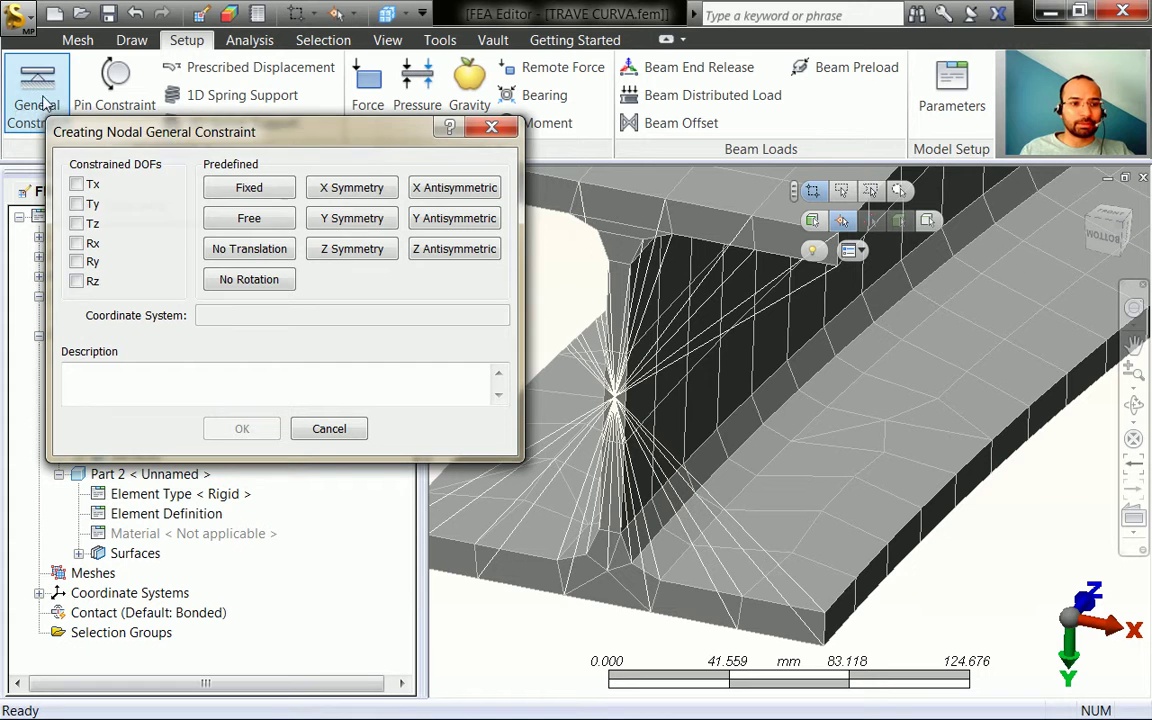
left_click(649, 415)
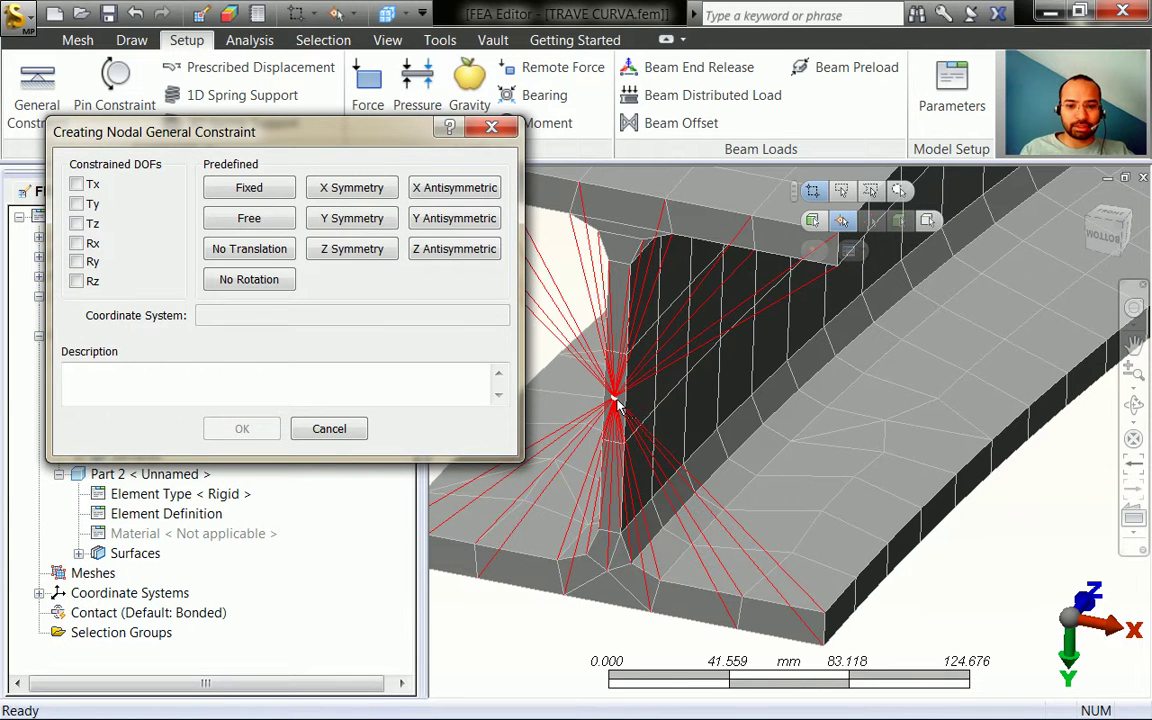
left_click(613, 399)
left_click(278, 194)
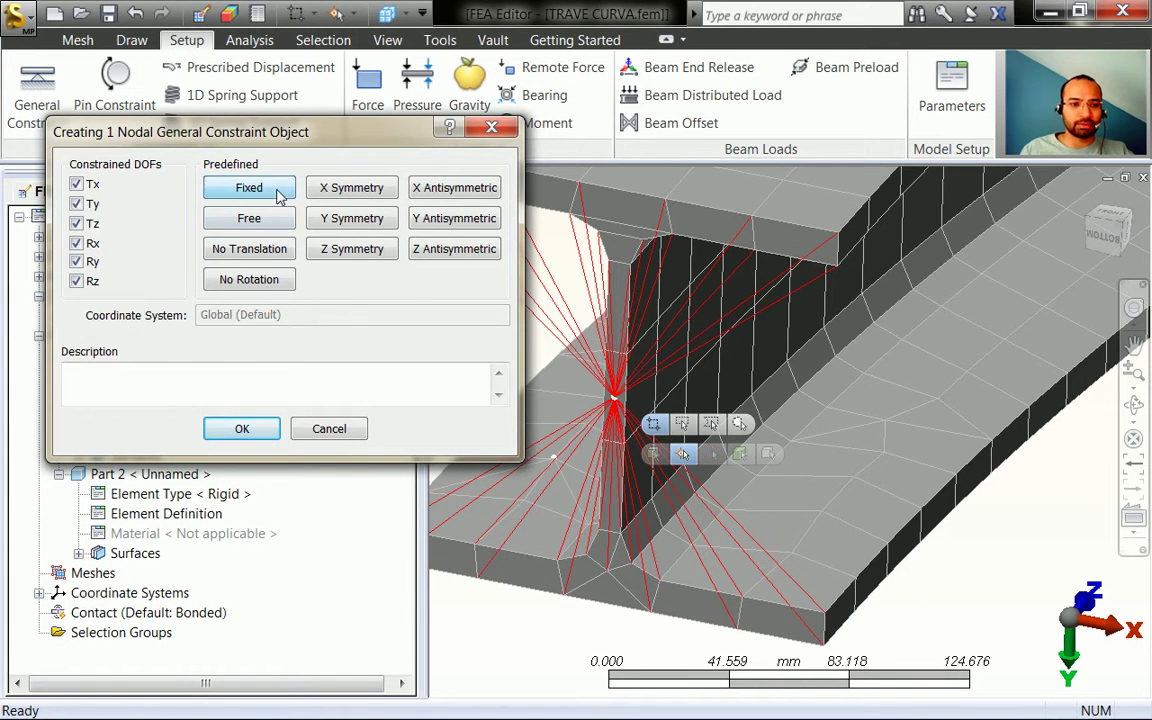
left_click(242, 429)
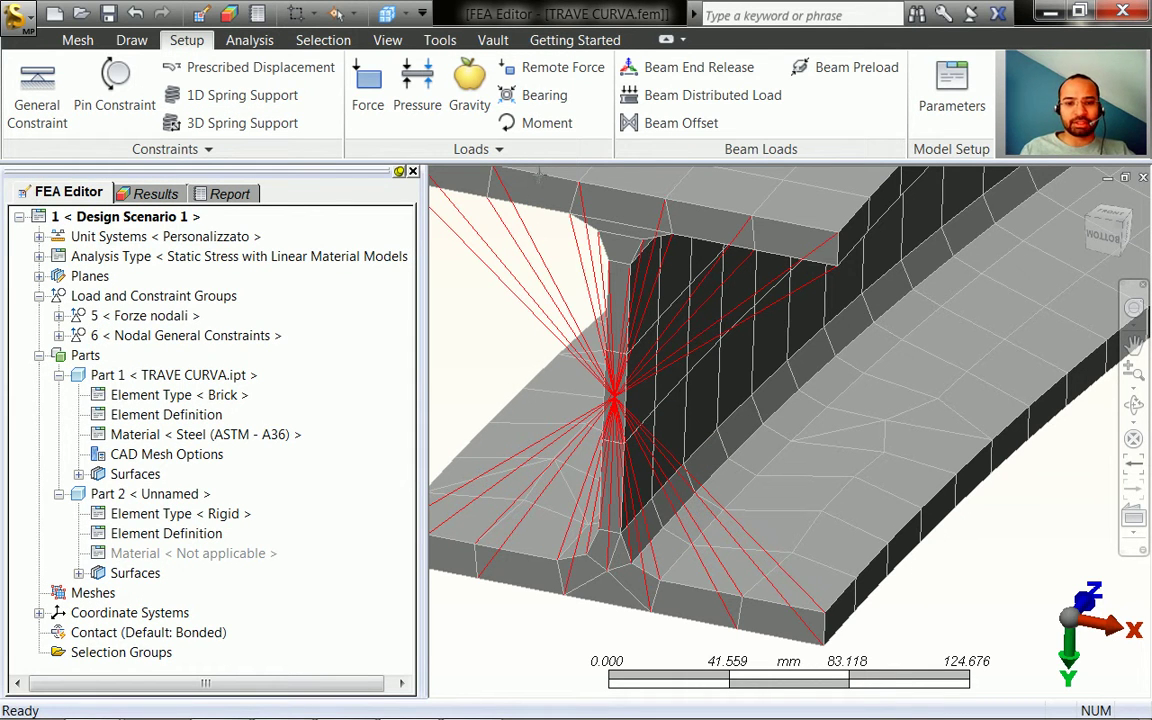
- Create a centroid on the beam's opposite end surface 18 with Centroid Creator, connecting it to the surface with spokes as part 3
left_click(1131, 238)
mouse_move(1131, 226)
middle_mouse_down("shift")
mouse_move(913, 489)
mouse_move(783, 672)
middle_mouse_up("shift")
scroll(783, 668, "up", 10)
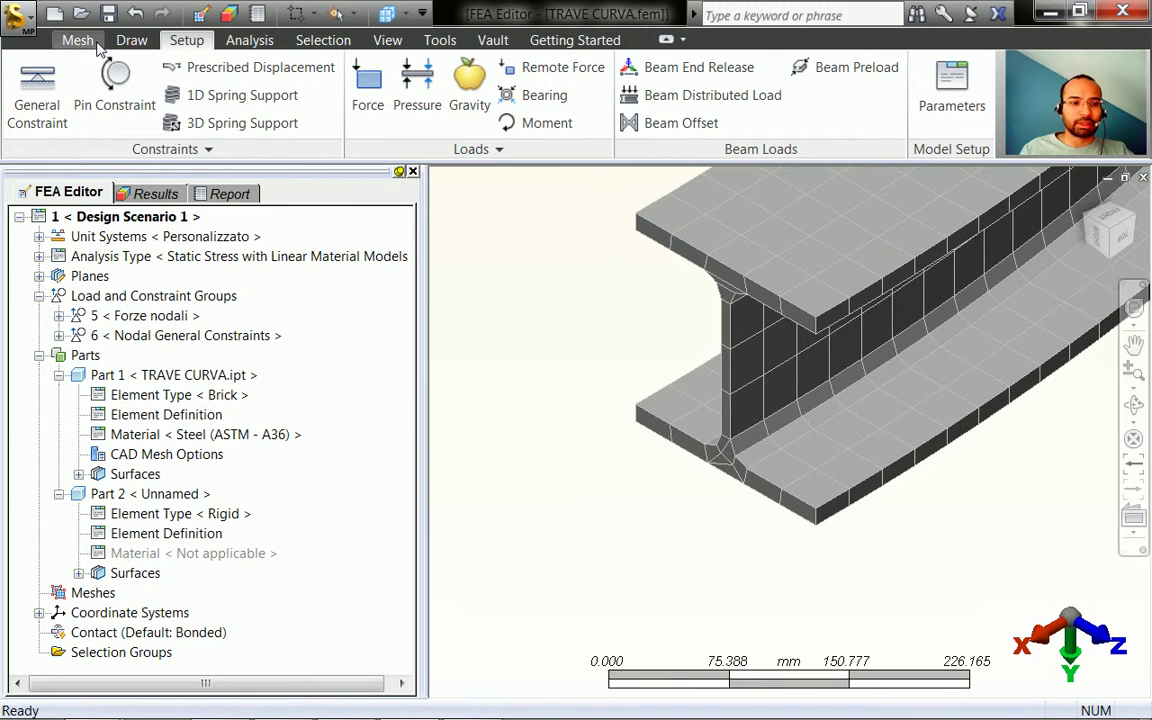
left_click(76, 40)
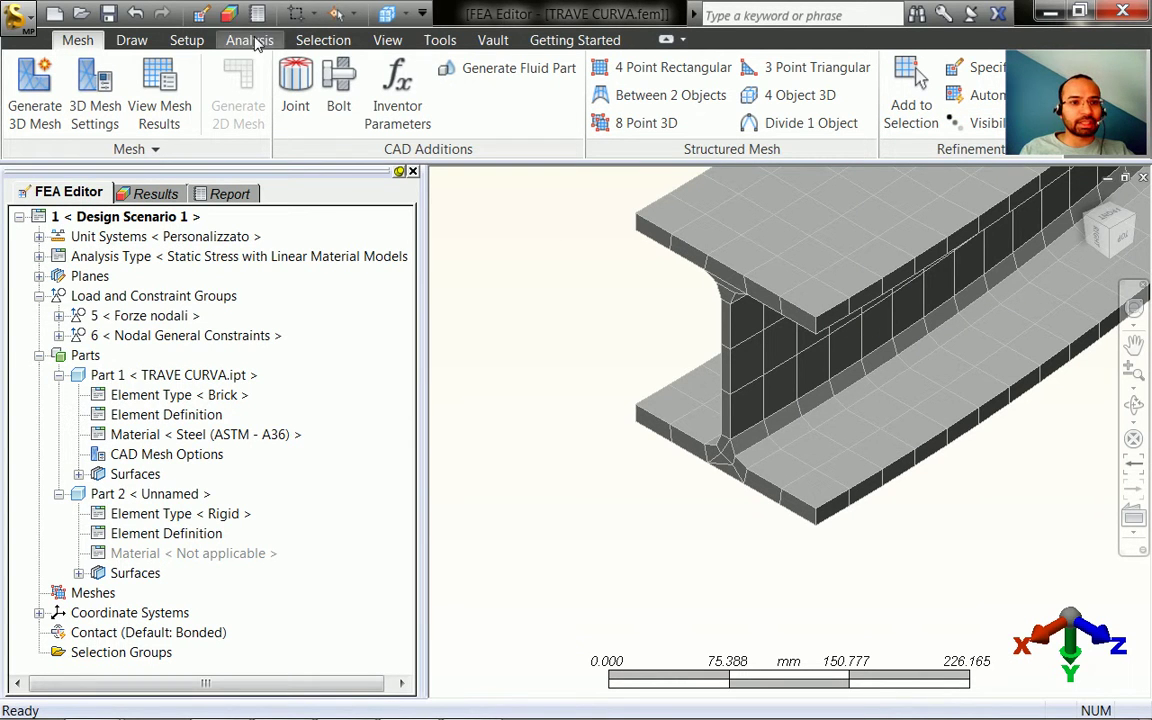
left_click(340, 14)
left_click(352, 44)
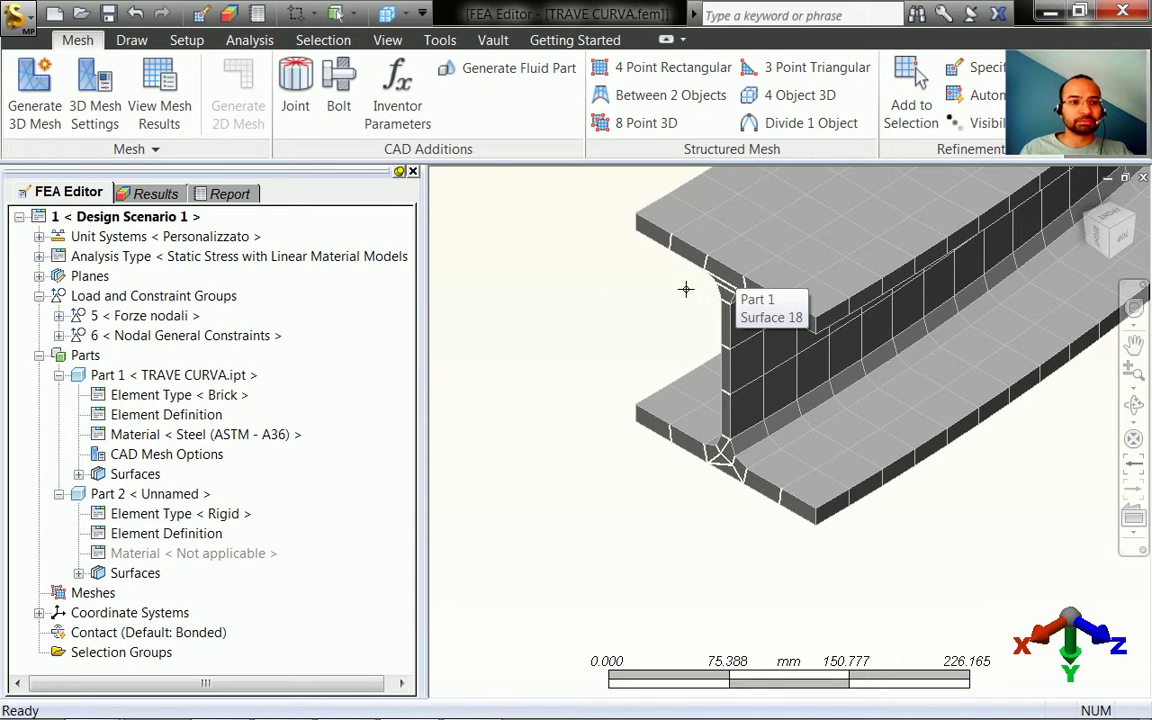
left_click(140, 40)
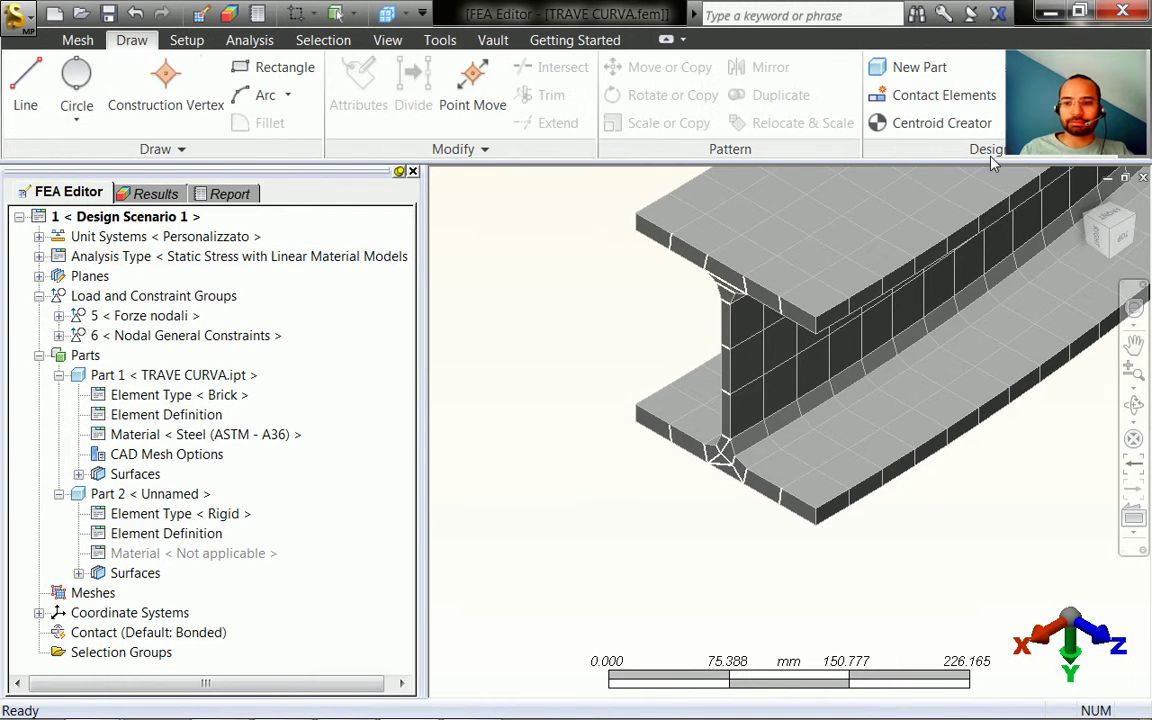
left_click(970, 122)
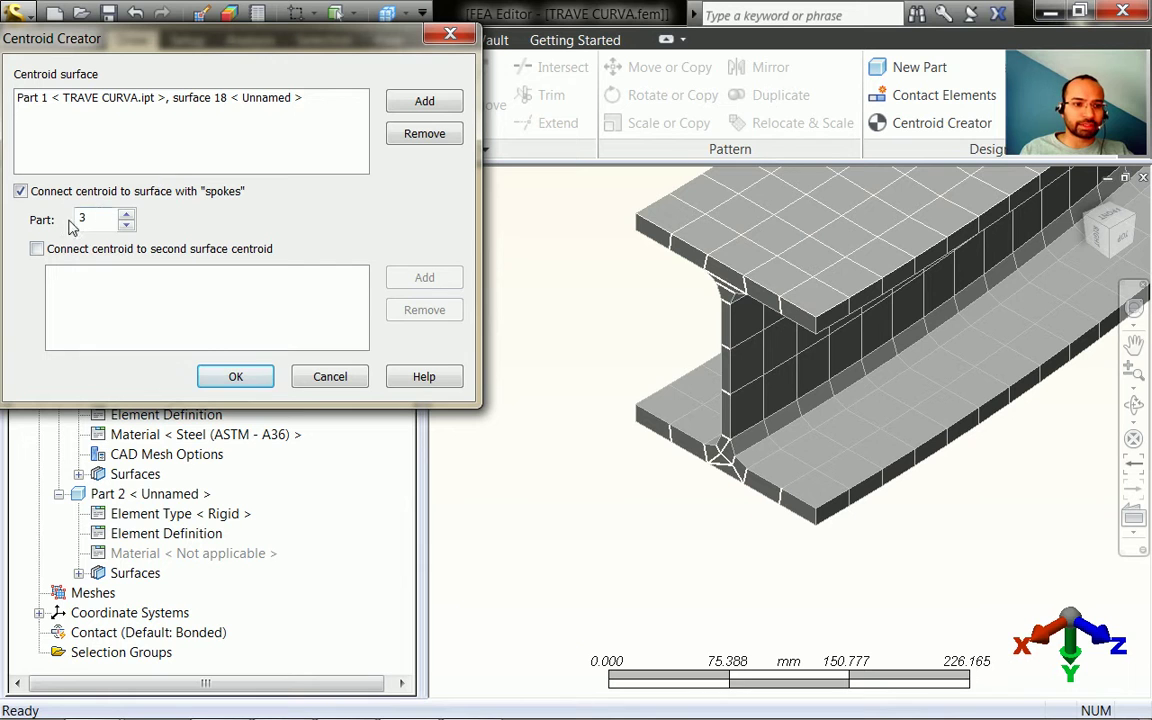
left_click(238, 378)
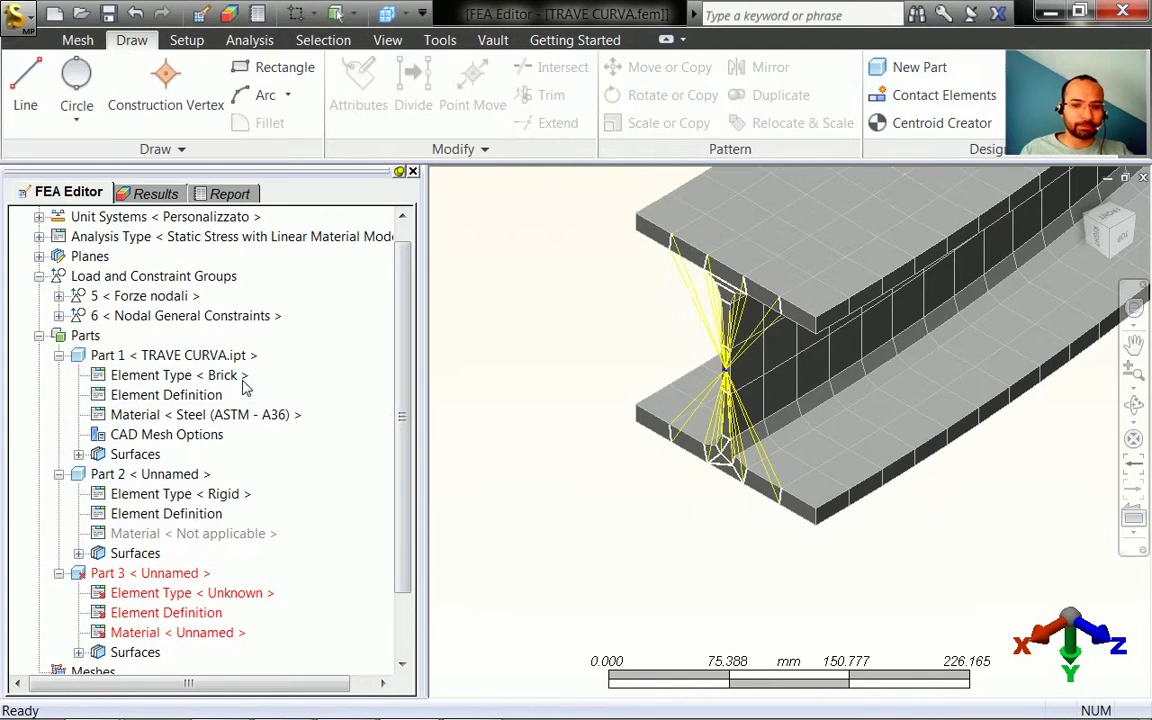
- Draw the missing part 3 lines on surface 1, layer 1, joining the centroid to the unconnected flange corners of this end section
mouse_move(650, 383)
middle_mouse_down("shift")
mouse_move(689, 381)
mouse_move(735, 226)
mouse_move(701, 278)
mouse_move(553, 270)
middle_mouse_up("shift")
left_click(35, 97)
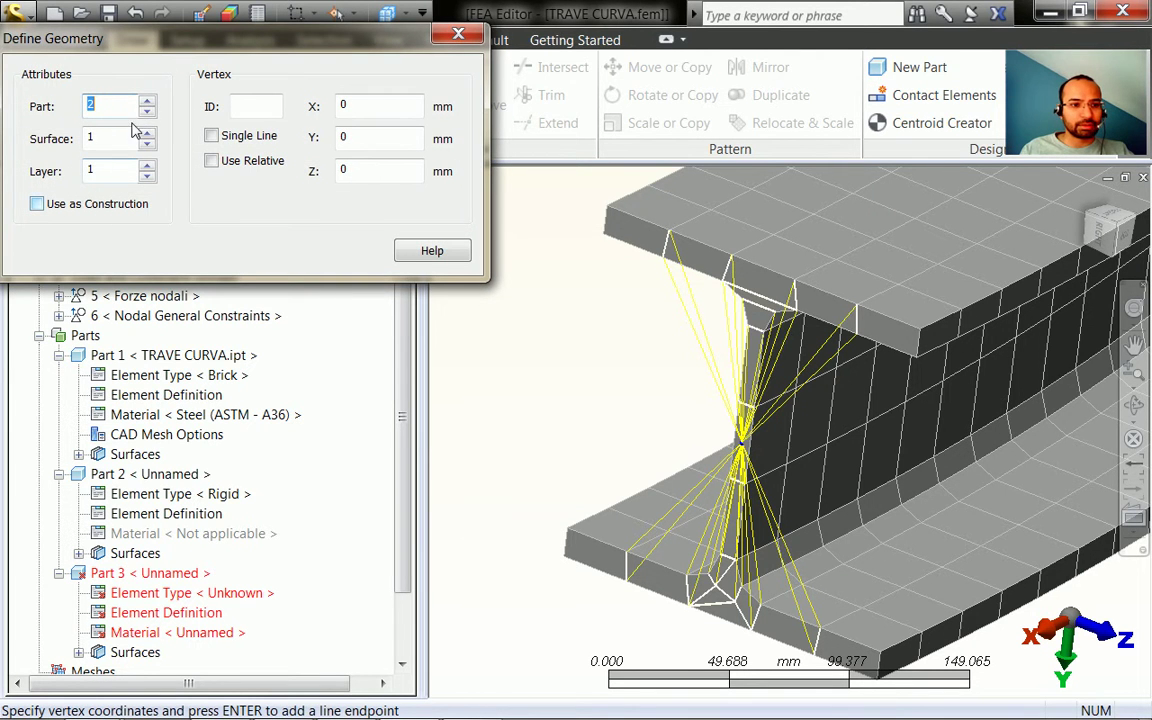
left_click(146, 101)
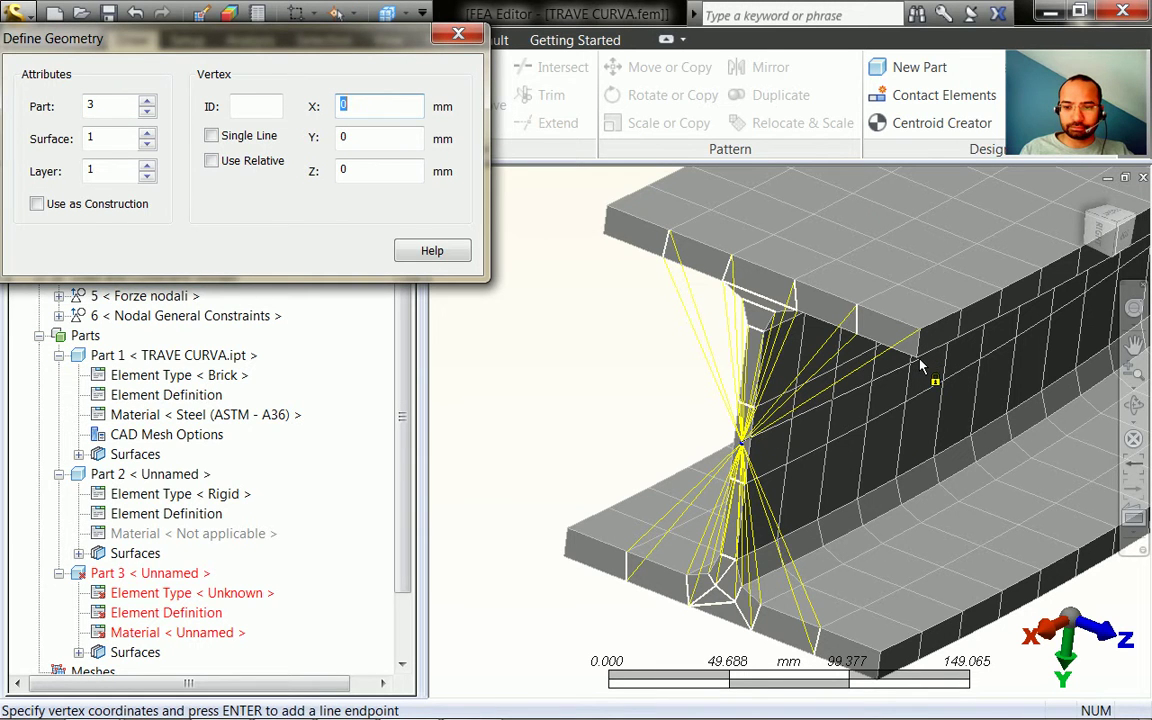
left_click(882, 660)
left_click(745, 450)
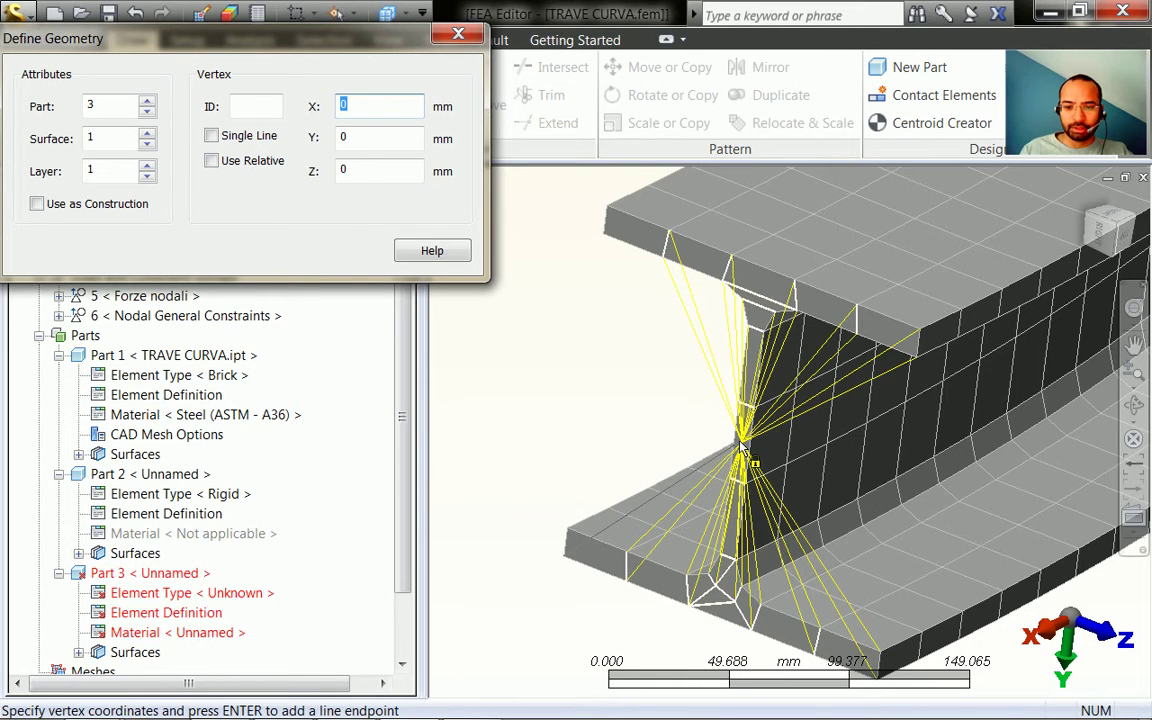
left_click(567, 530)
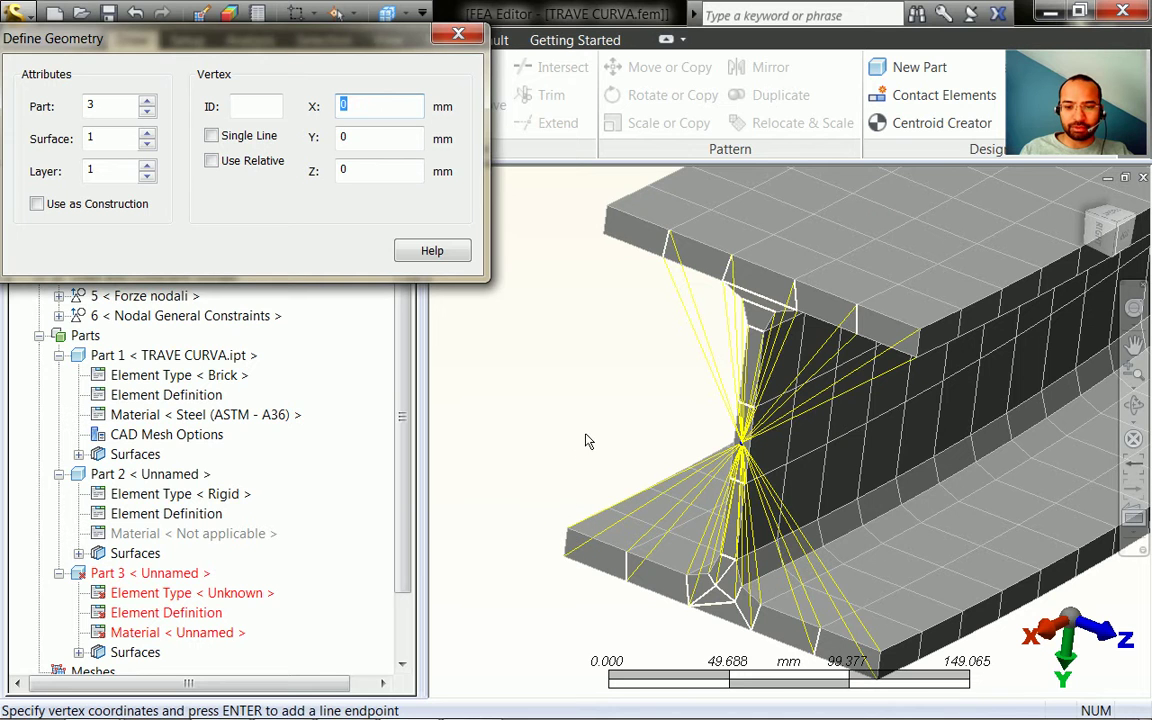
left_click(740, 446)
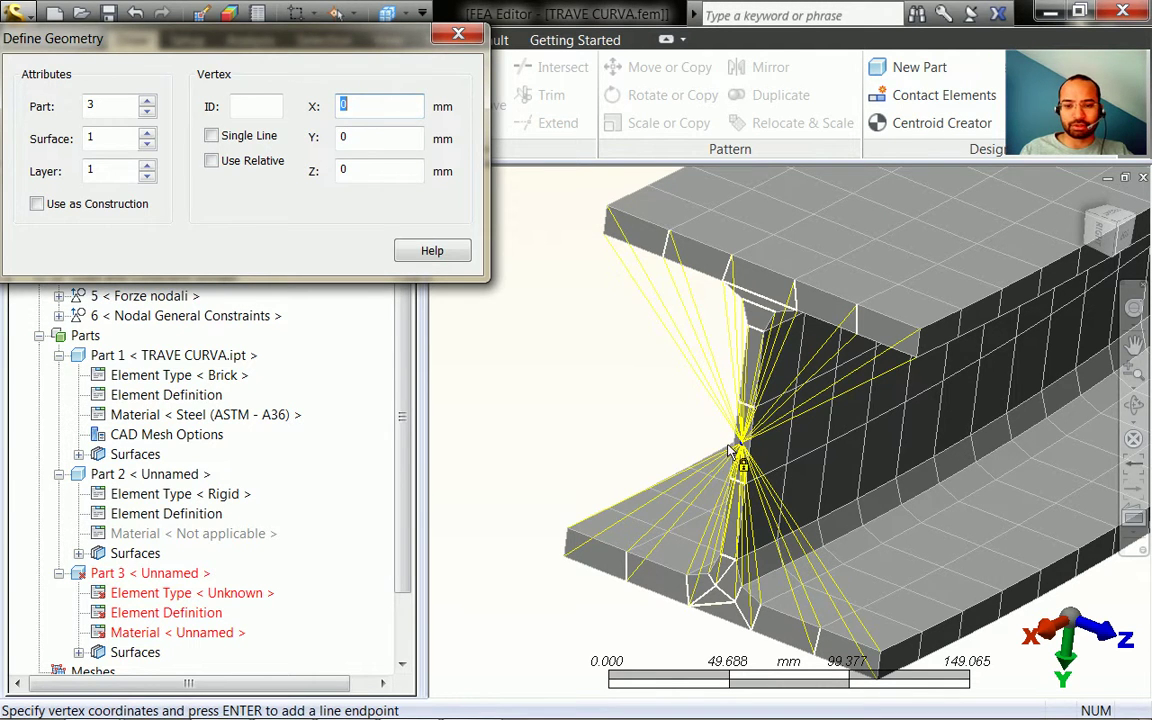
middle_click_drag(735, 458, 676, 432, "shift")
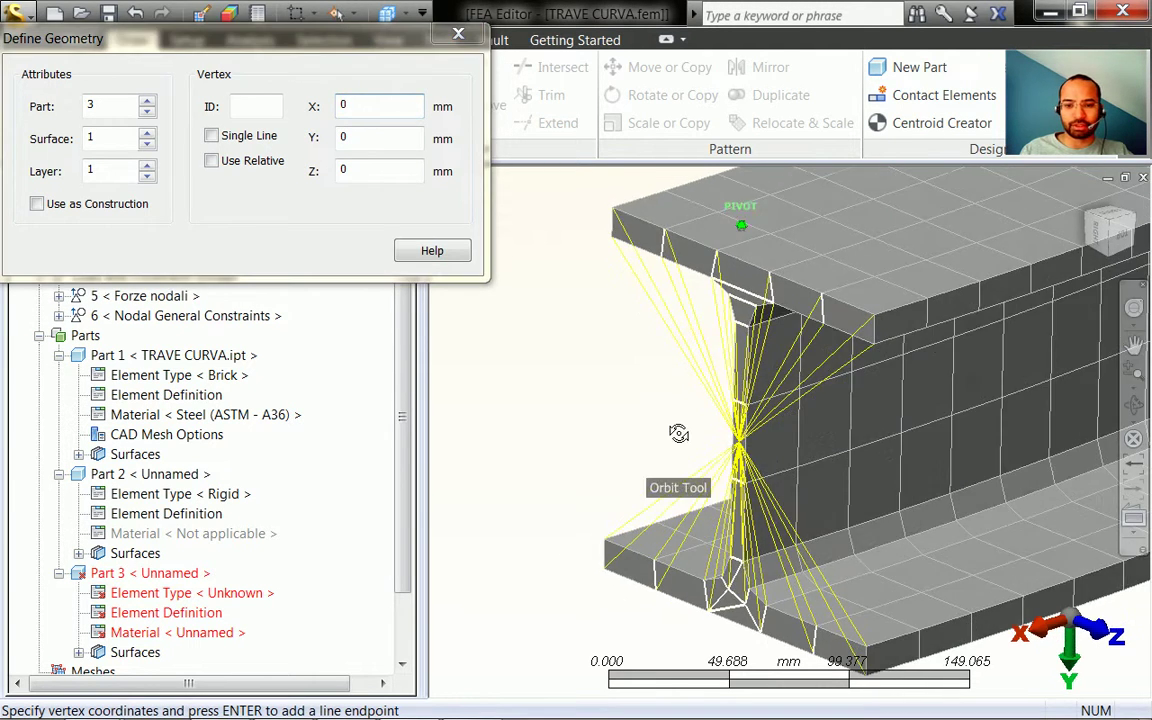
- Leave the line drawing and copy all attributes of part 2 to part 3, giving its spokes the Rigid element type
left_click(461, 37)
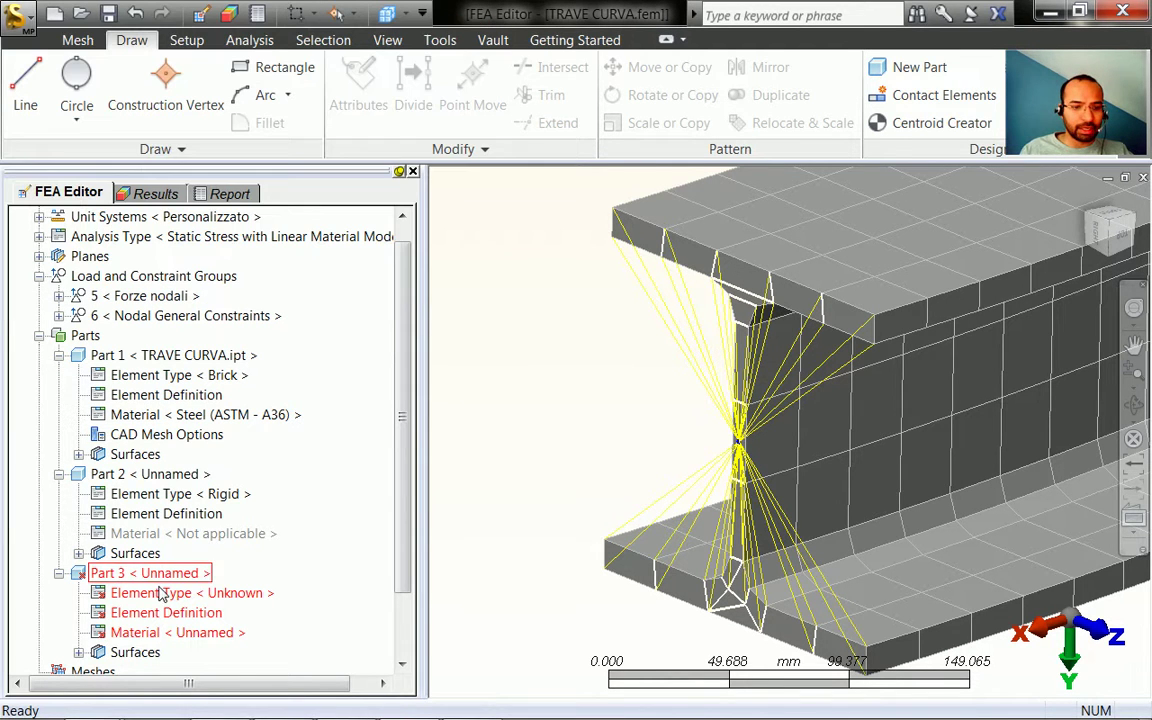
right_click(170, 474)
mouse_move(250, 455)
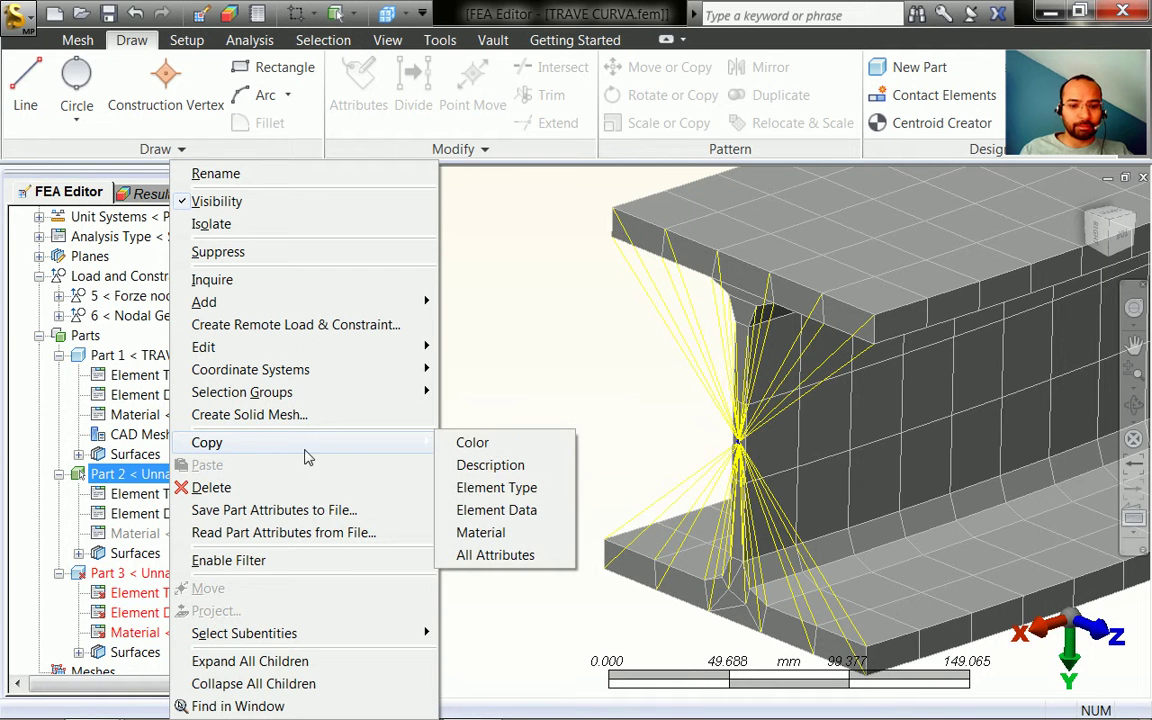
left_click(510, 555)
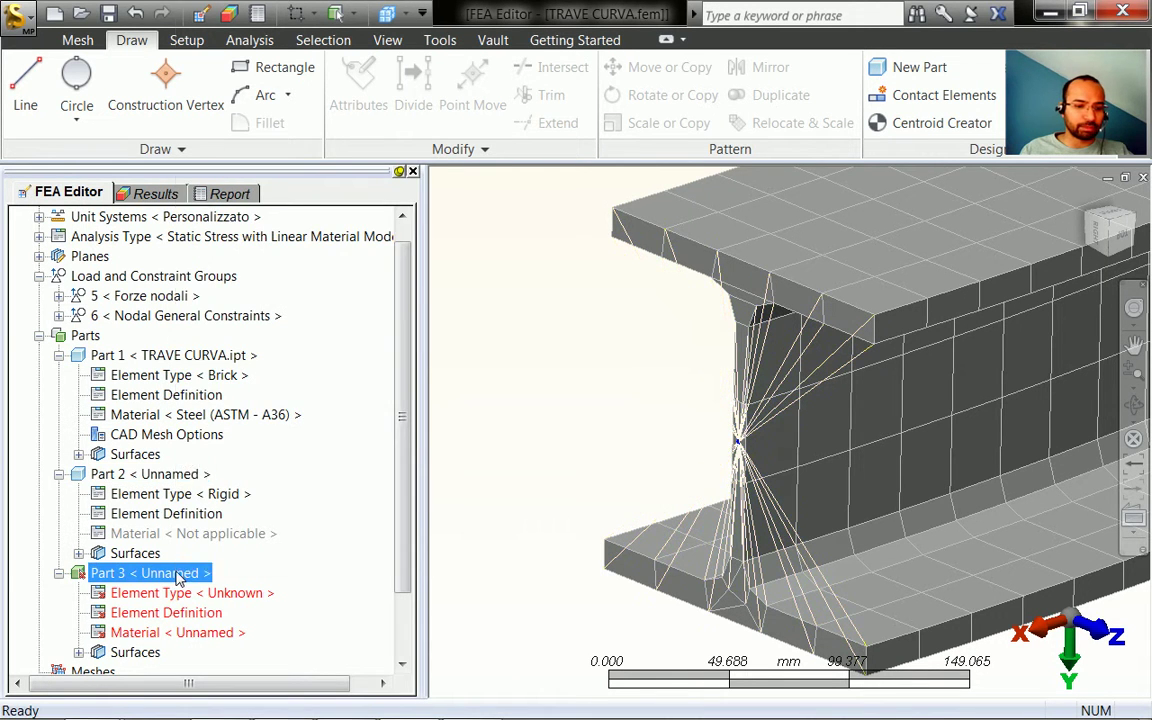
right_click(176, 573)
mouse_move(395, 322)
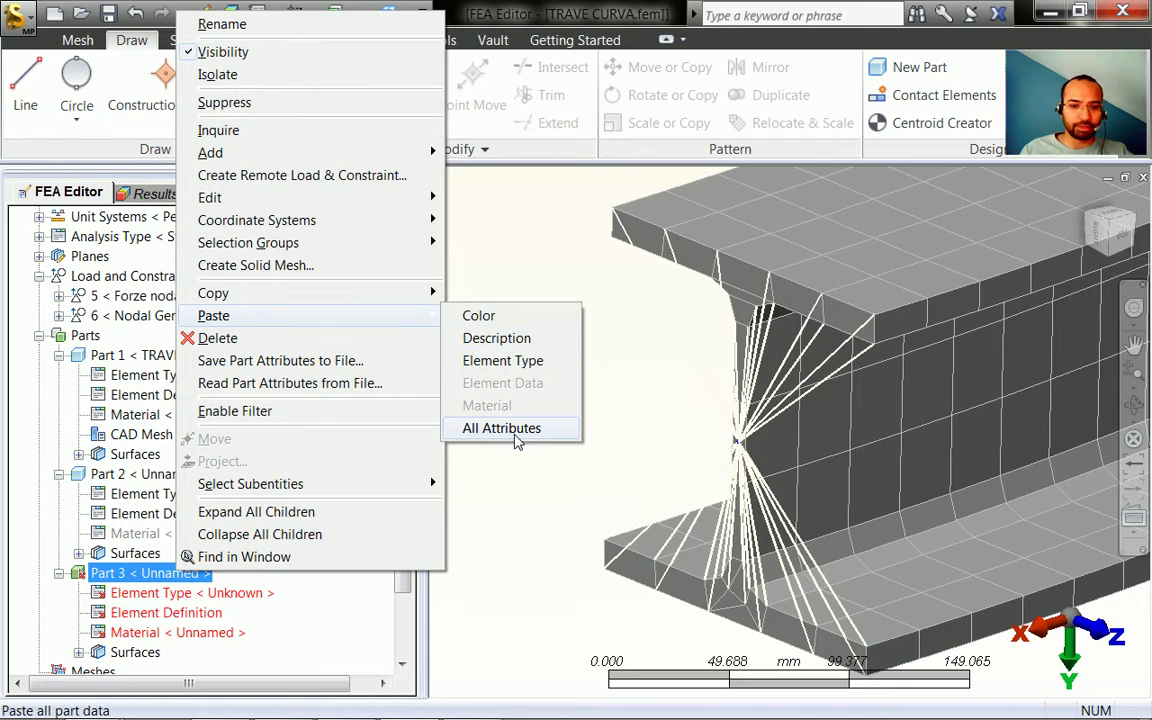
left_click(510, 430)
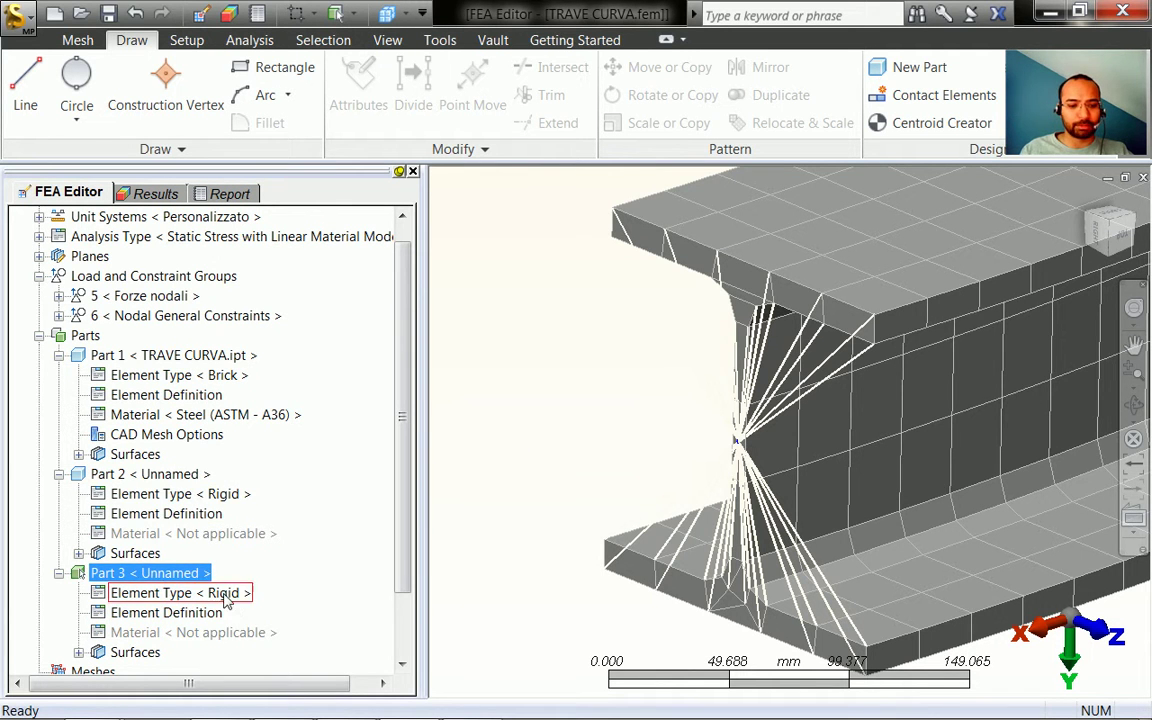
scroll(407, 590, "down", 1)
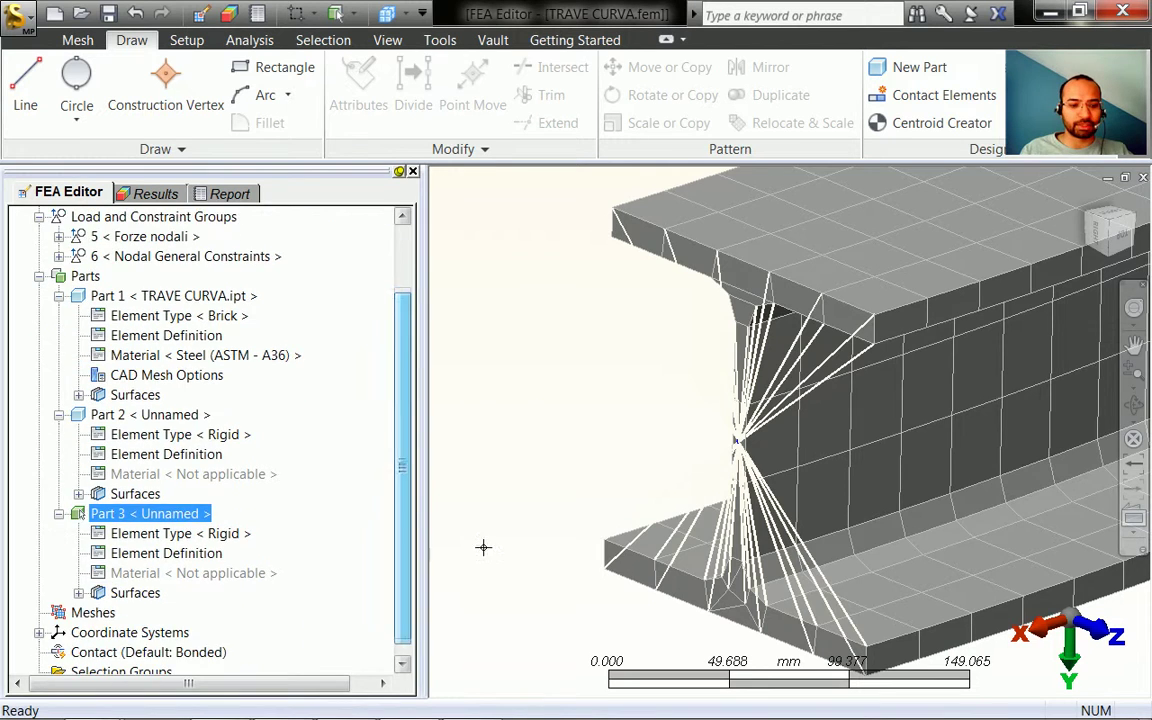
- Apply a Fixed nodal general constraint, with all six degrees of freedom constrained, to the centroid vertex of the part 3 spokes
left_click(509, 432)
scroll(509, 430, "down", 4)
scroll(532, 468, "up", 4)
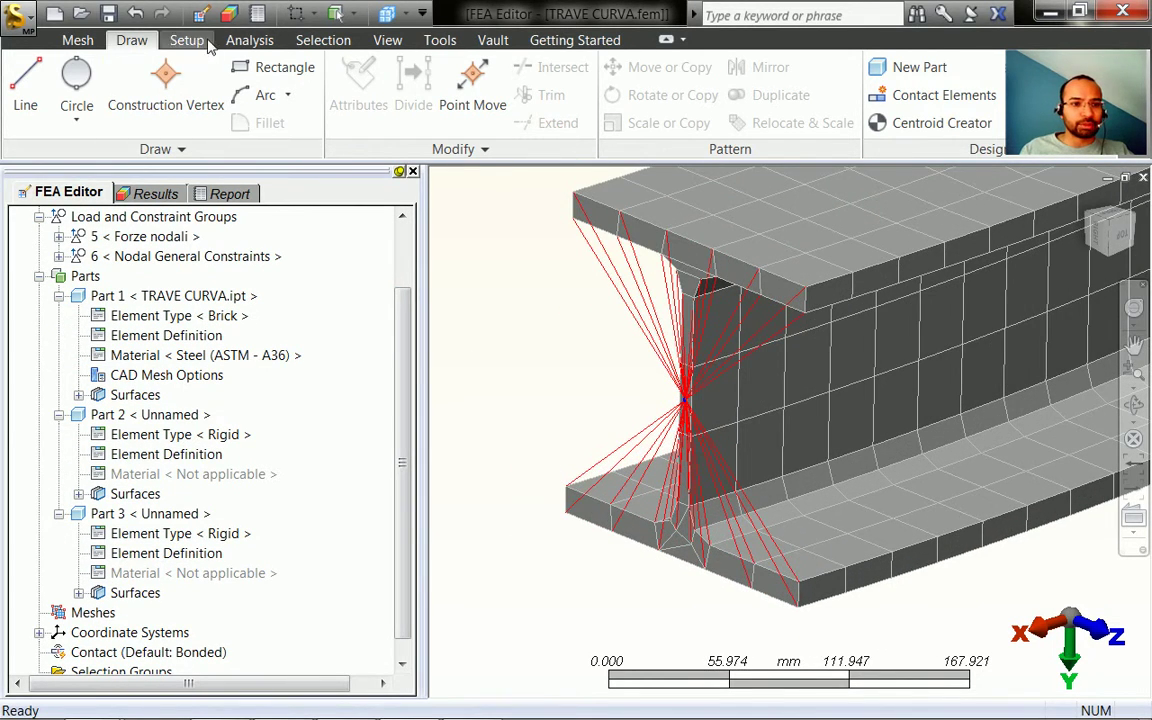
left_click(199, 45)
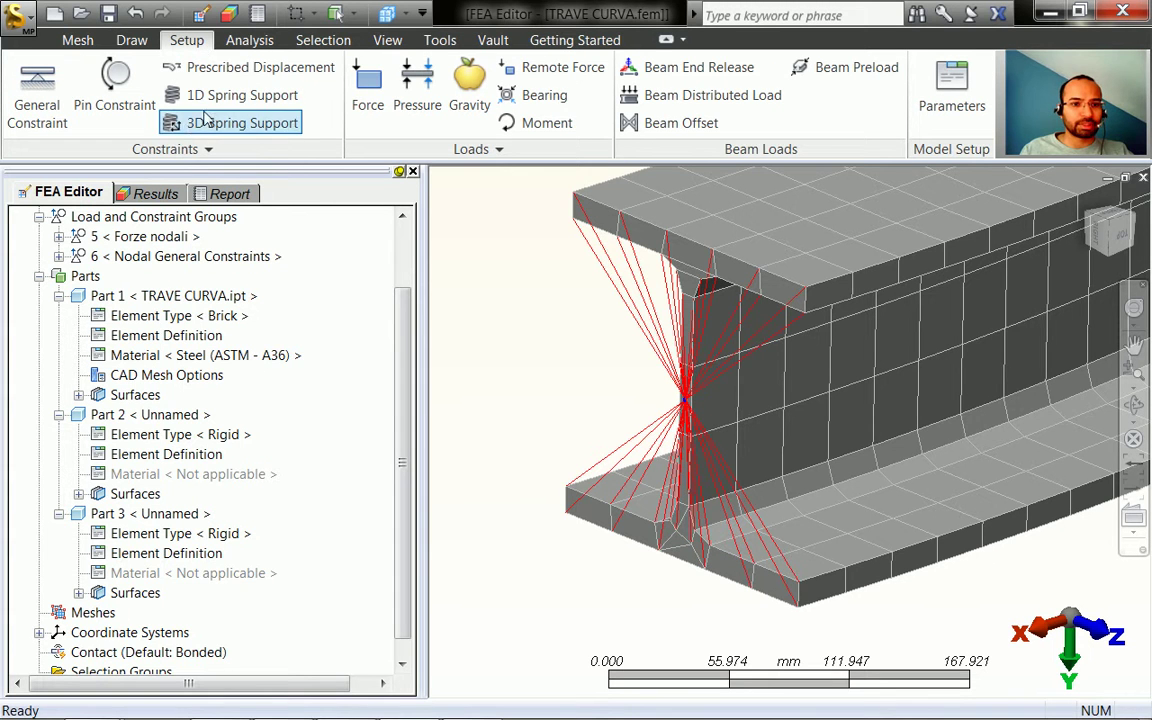
left_click(340, 13)
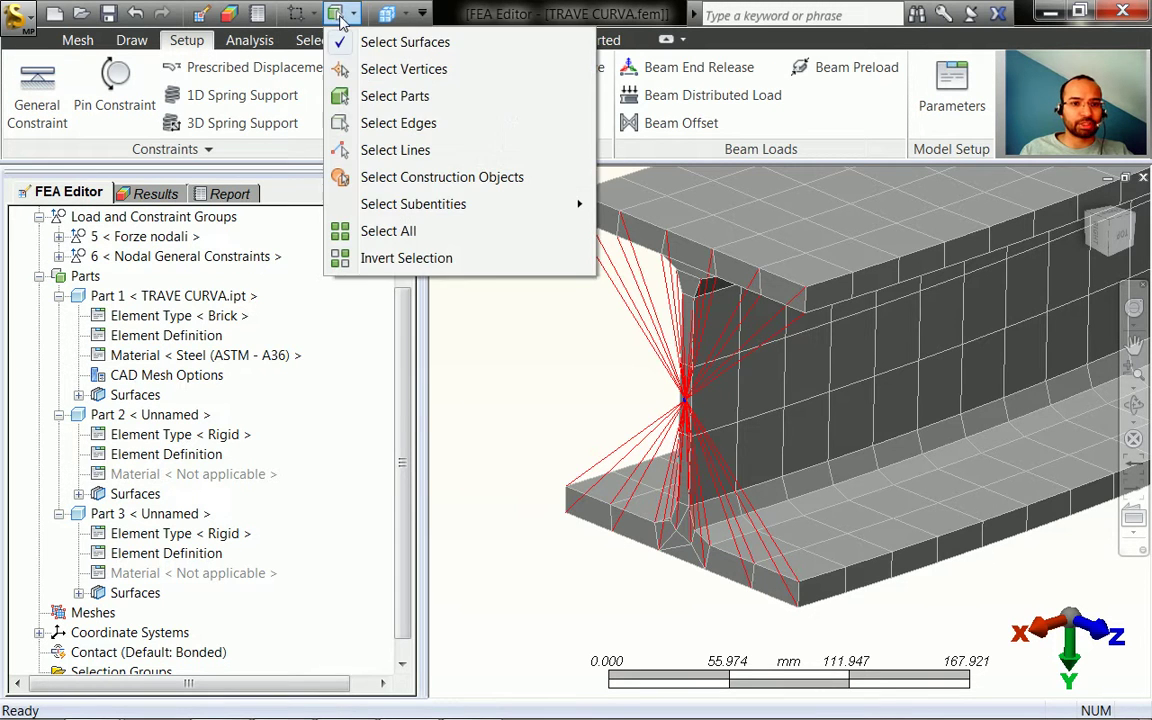
left_click(360, 68)
left_click(389, 40)
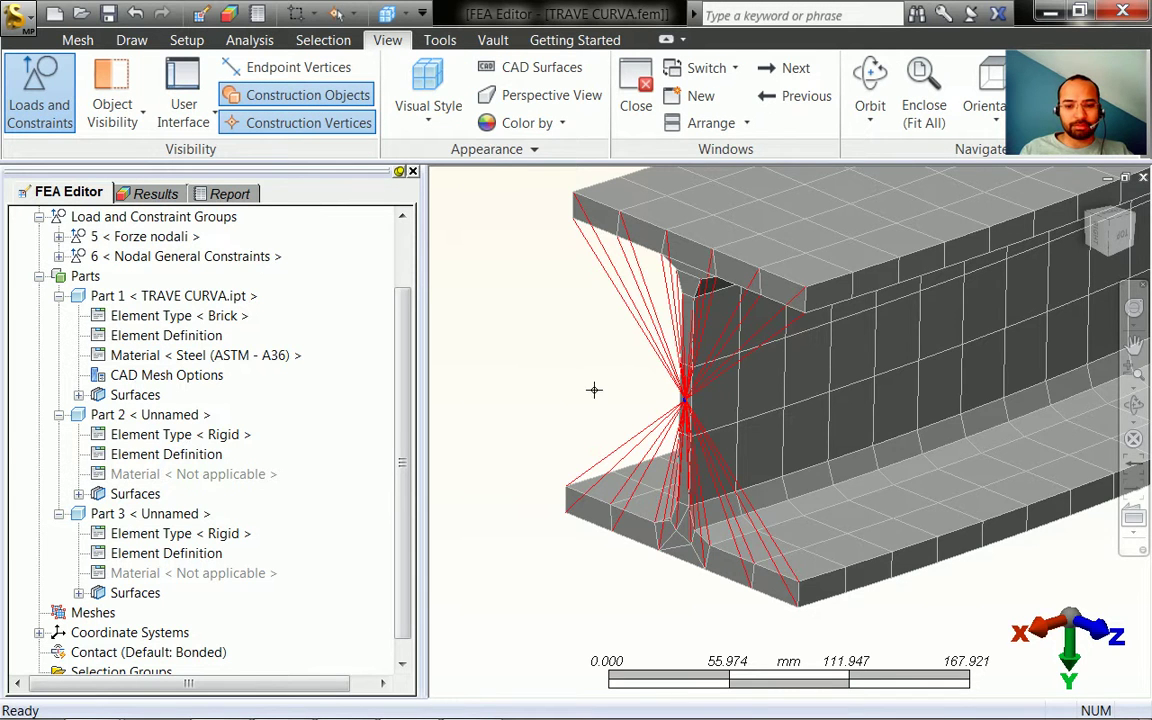
scroll(588, 389, "up", 5)
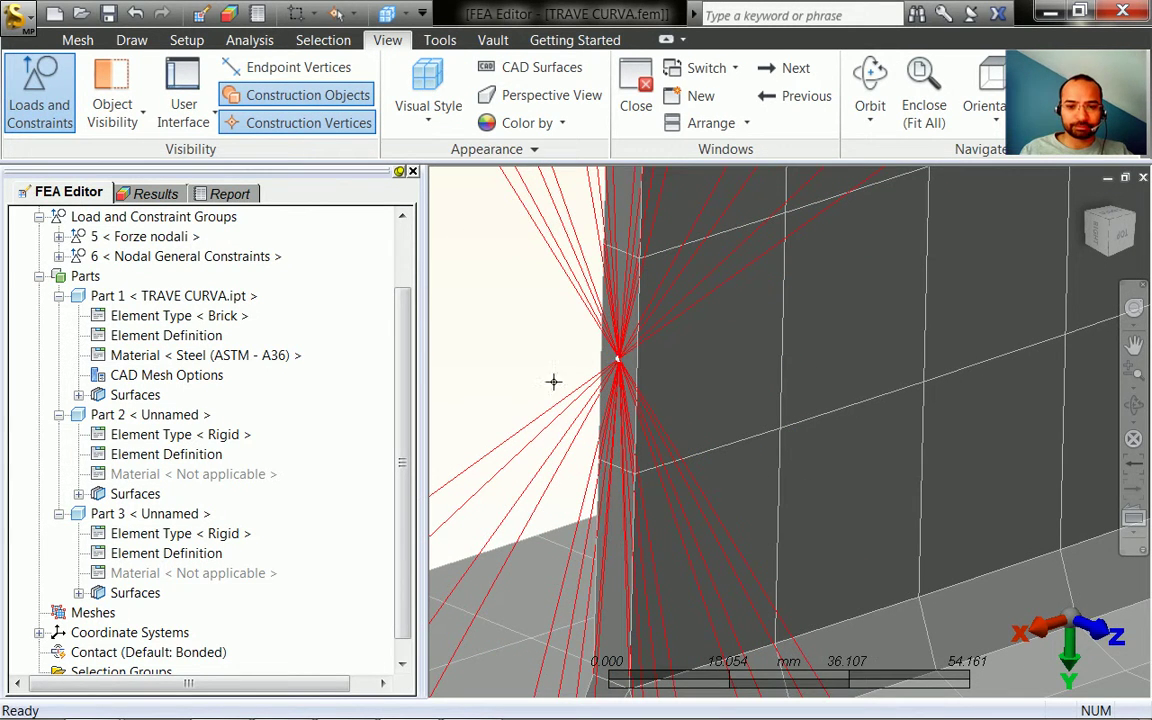
left_click(77, 40)
left_click(131, 40)
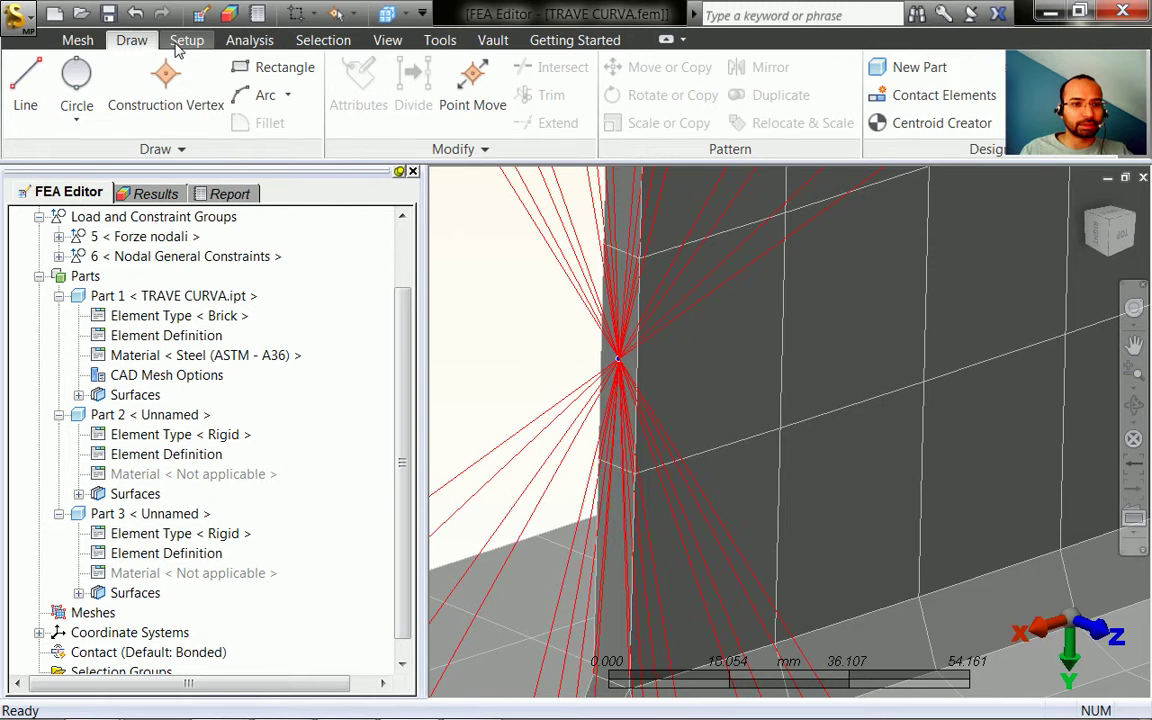
left_click(186, 40)
left_click(25, 95)
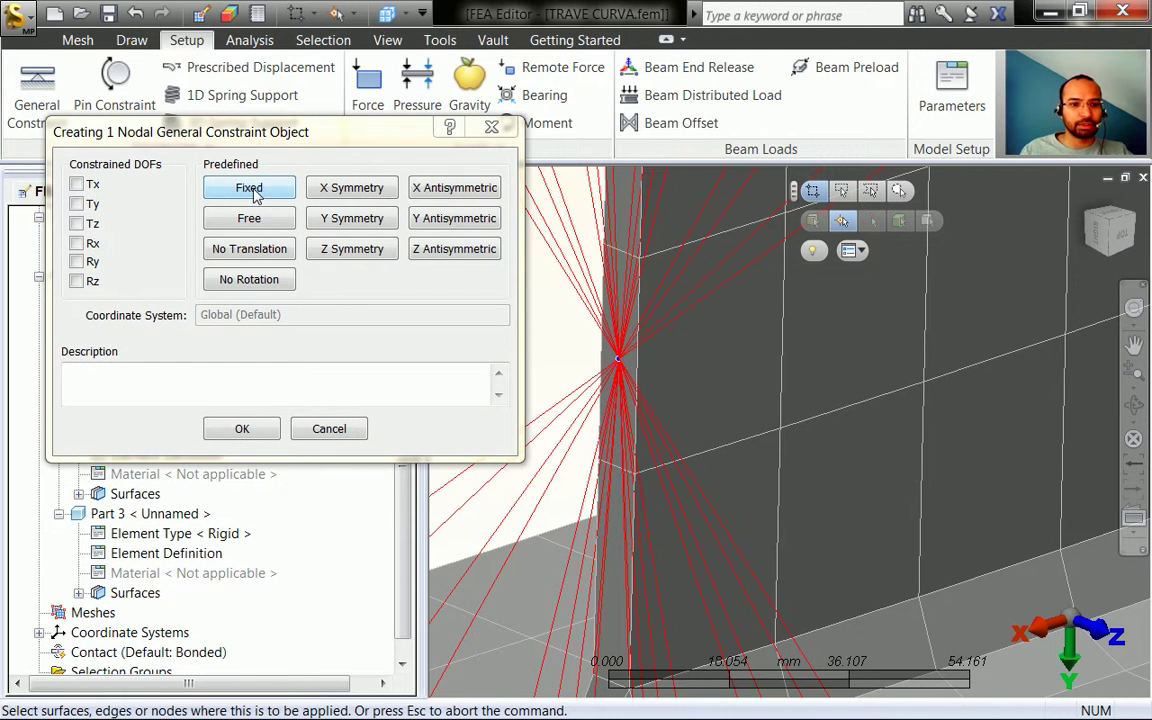
left_click(252, 190)
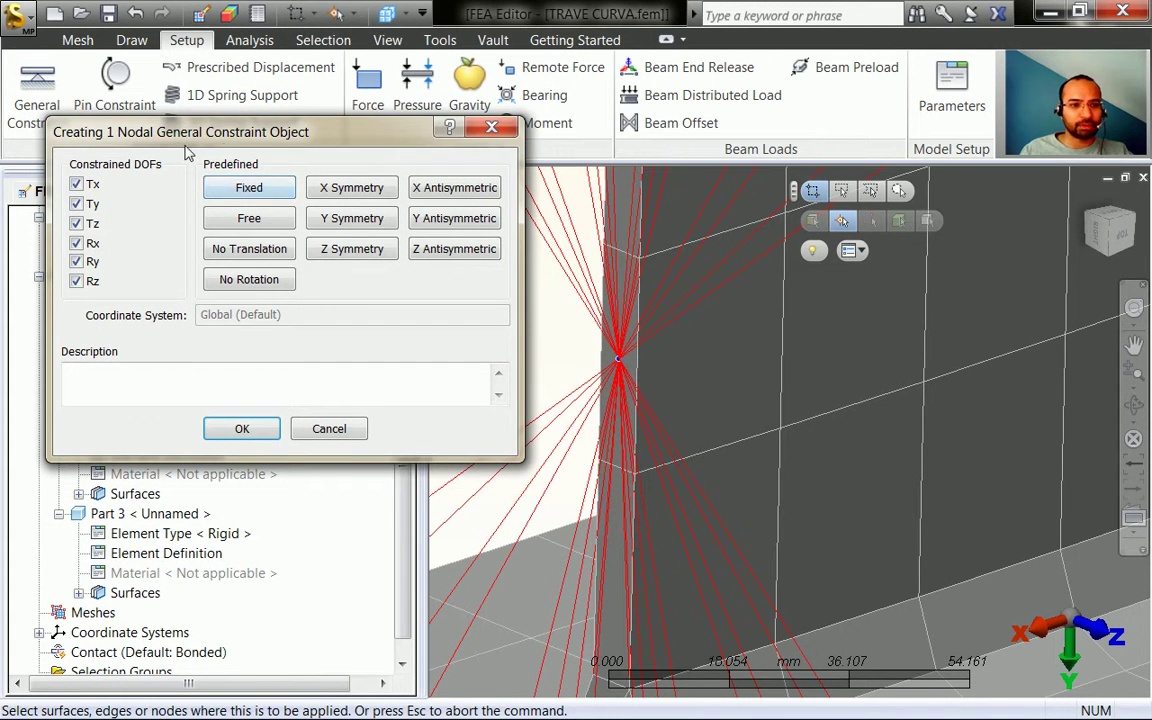
left_click(250, 428)
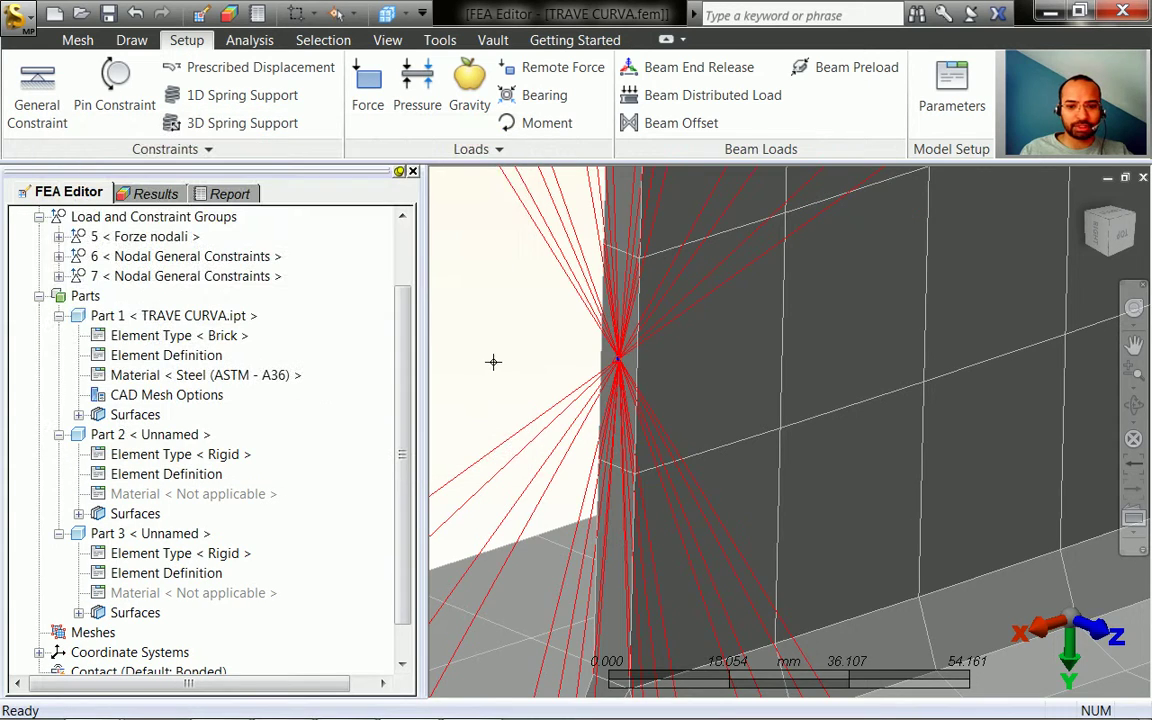
- Examine the whole beam and identify which end carries the part 2 spokes and which carries the part 3 spokes
scroll(492, 361, "down", 6)
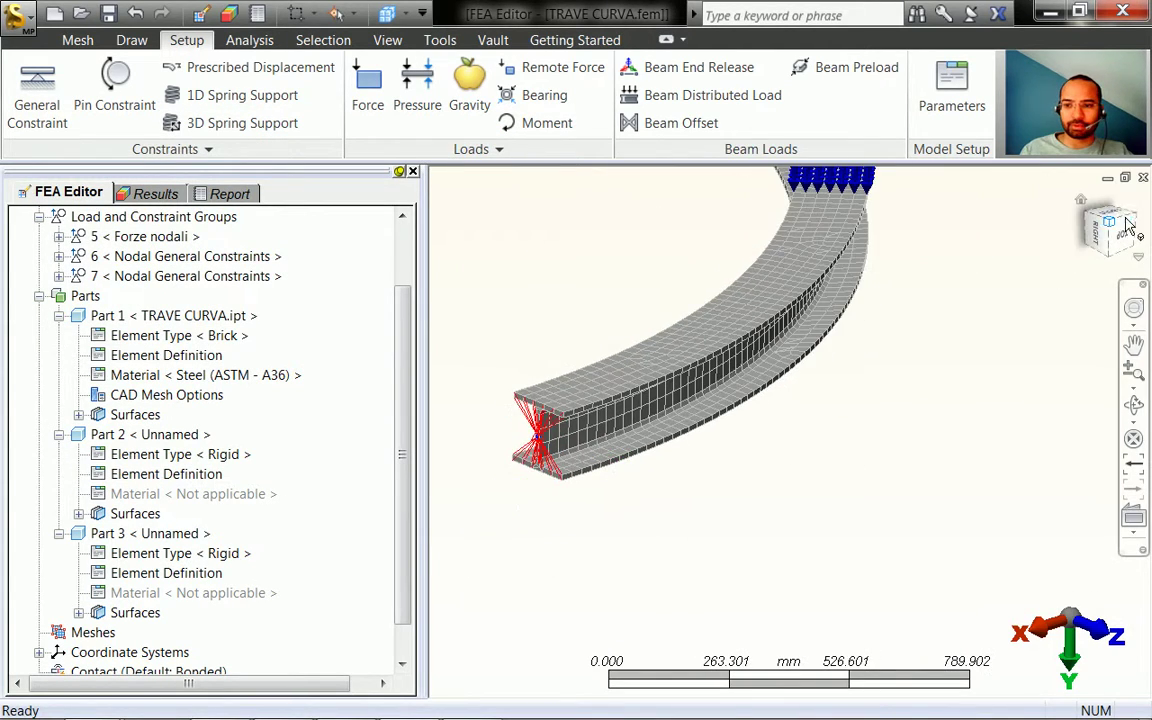
left_click(1100, 240)
mouse_move(995, 200)
middle_mouse_down()
mouse_move(996, 497)
mouse_move(969, 460)
mouse_move(689, 465)
middle_mouse_up()
scroll(540, 432, "up", 2)
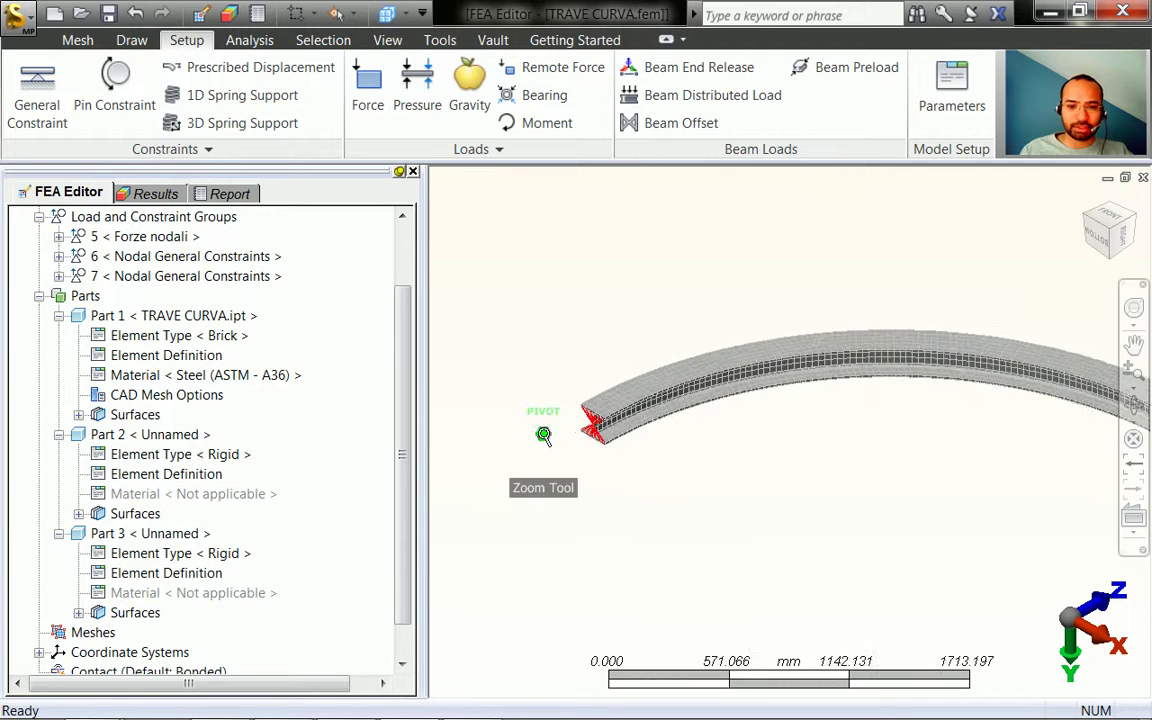
scroll(645, 432, "up", 1)
left_click(150, 434)
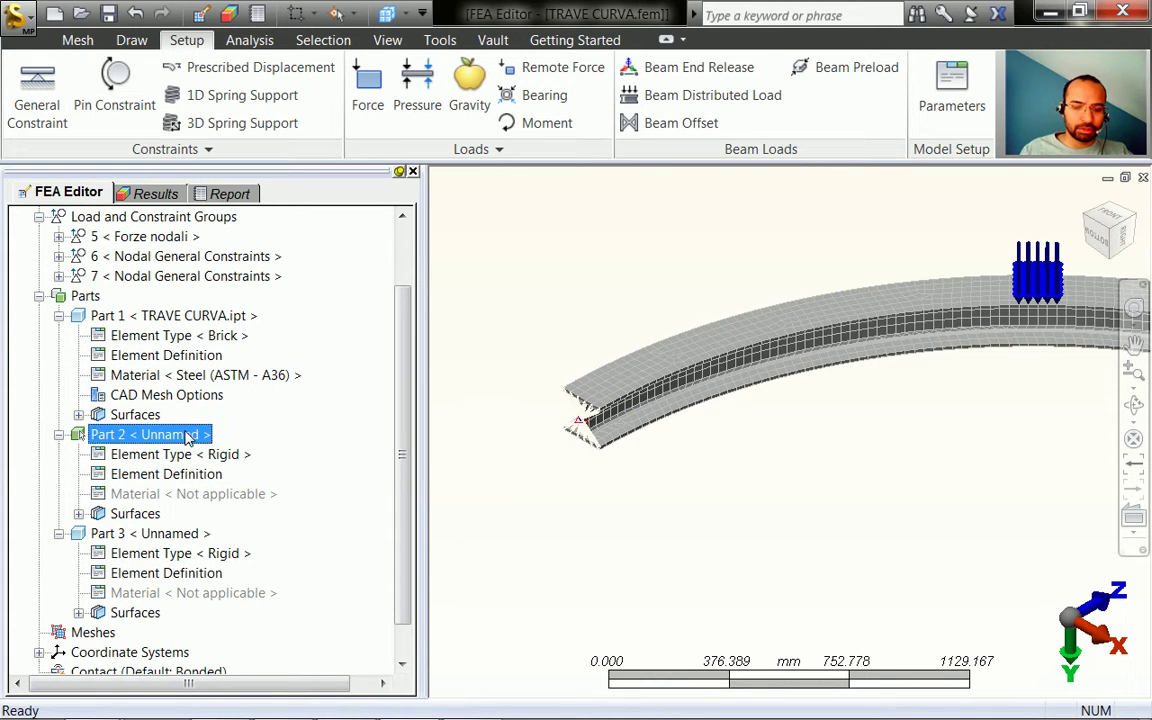
left_click(554, 465)
scroll(554, 465, "down", 2)
scroll(1069, 465, "up", 3)
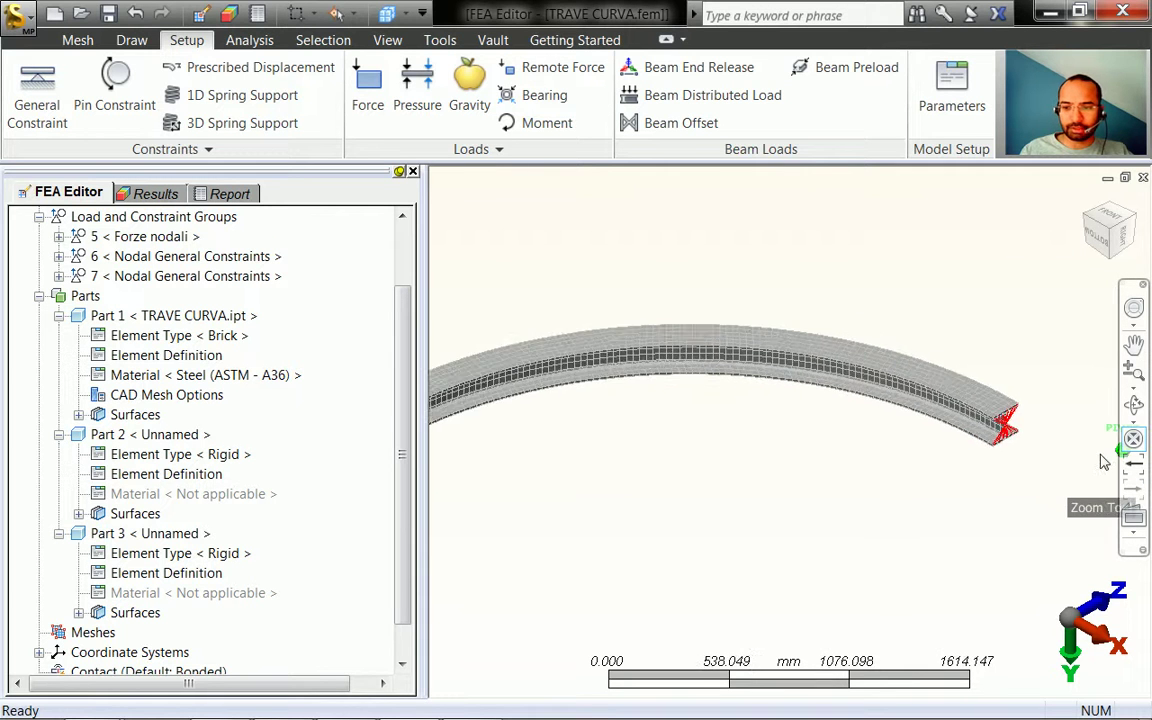
left_click(195, 533)
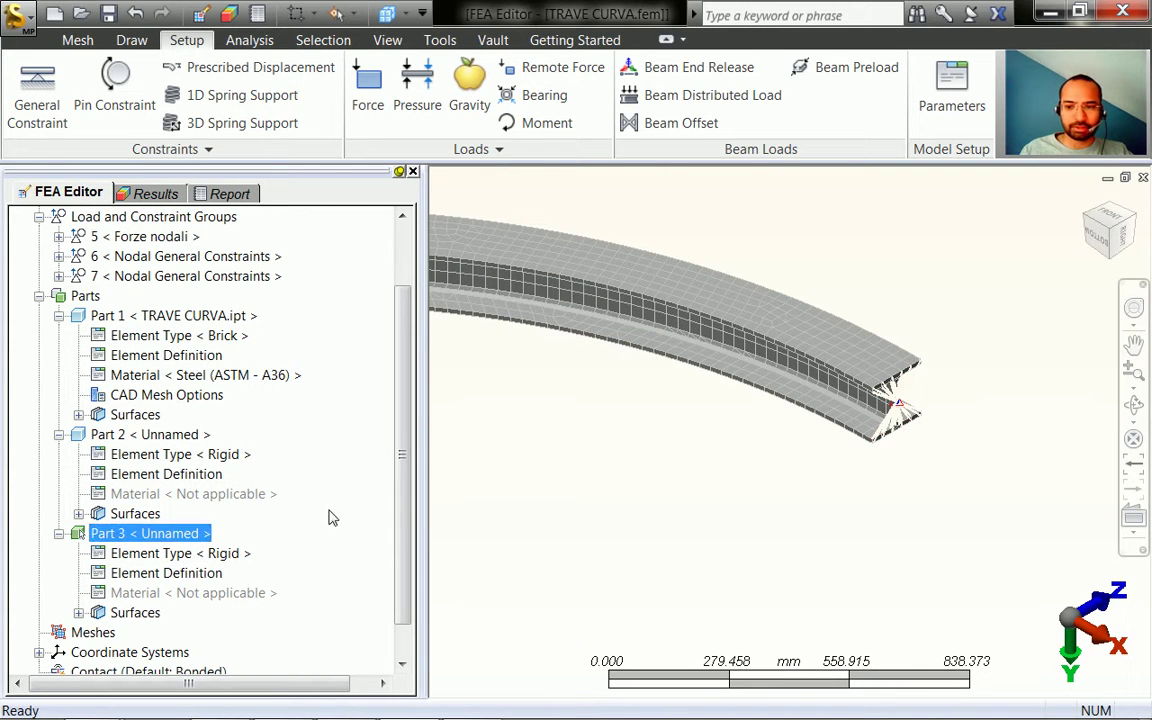
left_click(1117, 238)
left_click(813, 466)
scroll(790, 430, "up", 2)
scroll(832, 473, "down", 1)
scroll(832, 473, "up", 1)
scroll(731, 469, "down", 2)
middle_click_drag(672, 447, 784, 496, "shift")
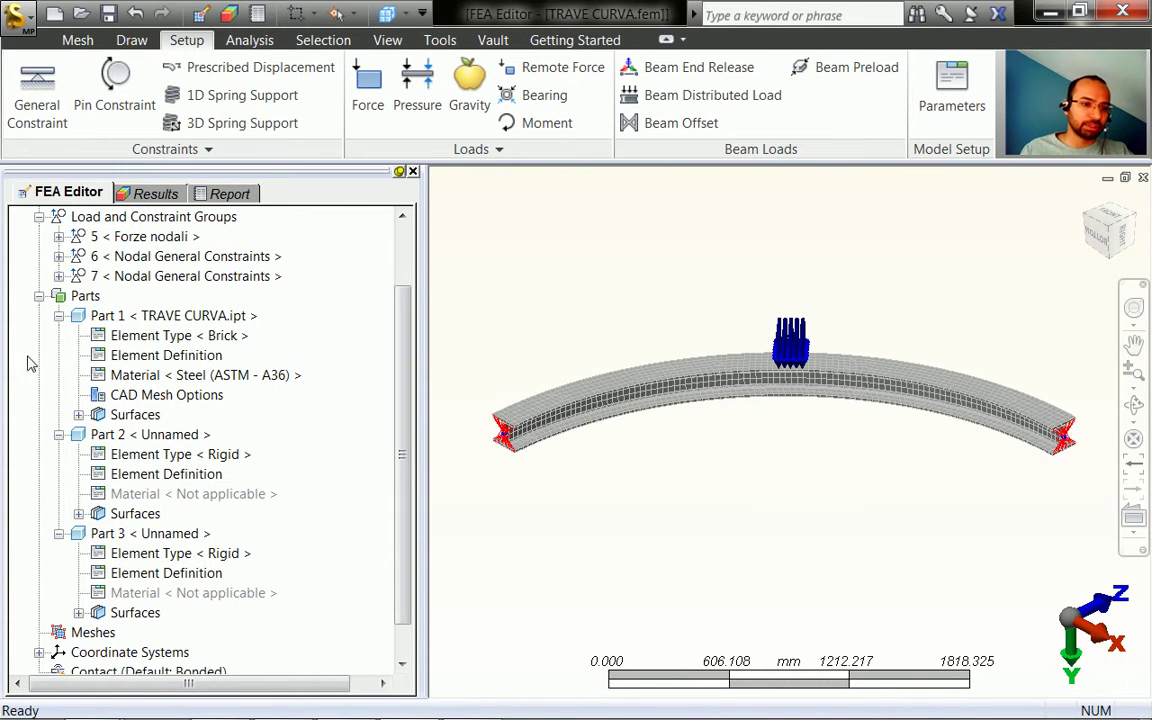
- Collapse the branches of all three parts in the model tree and run the static stress simulation
left_click(59, 316)
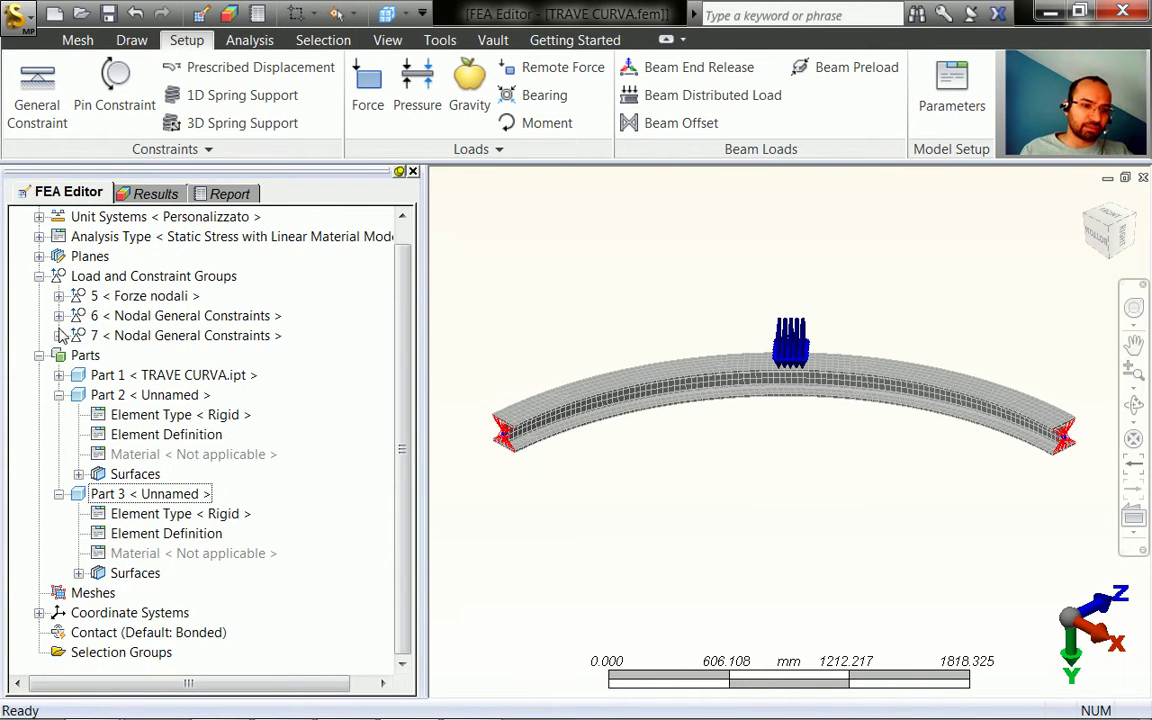
left_click(59, 395)
left_click(59, 434)
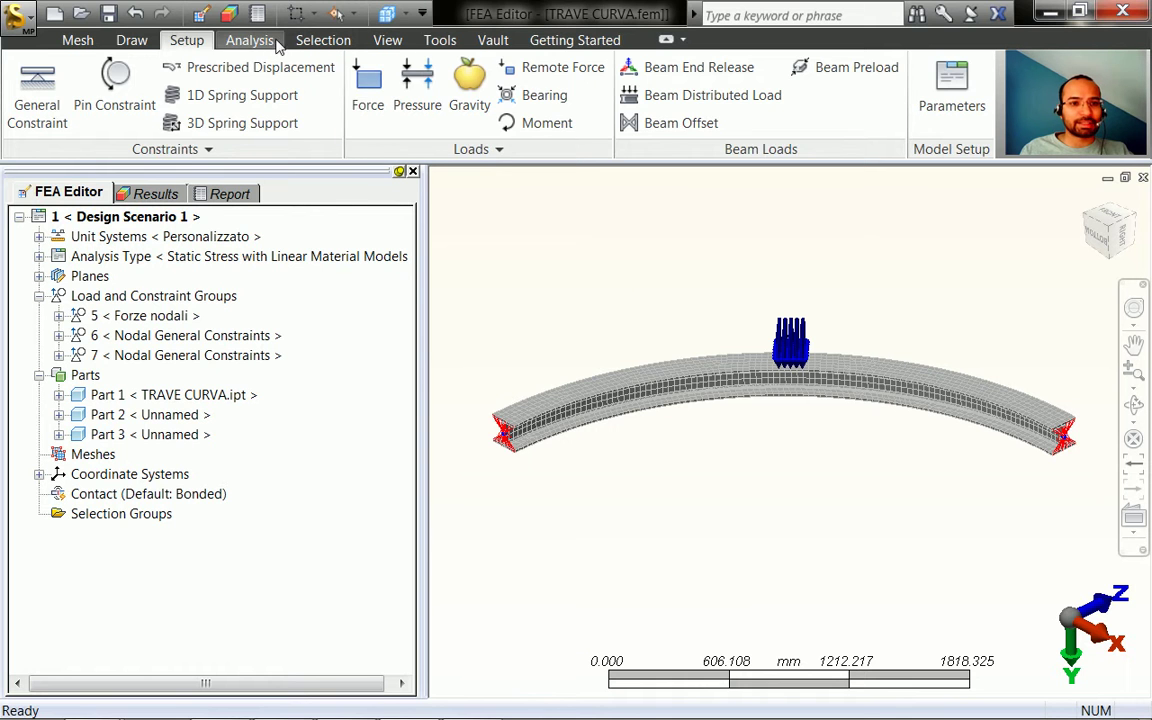
left_click(240, 40)
left_click(42, 95)
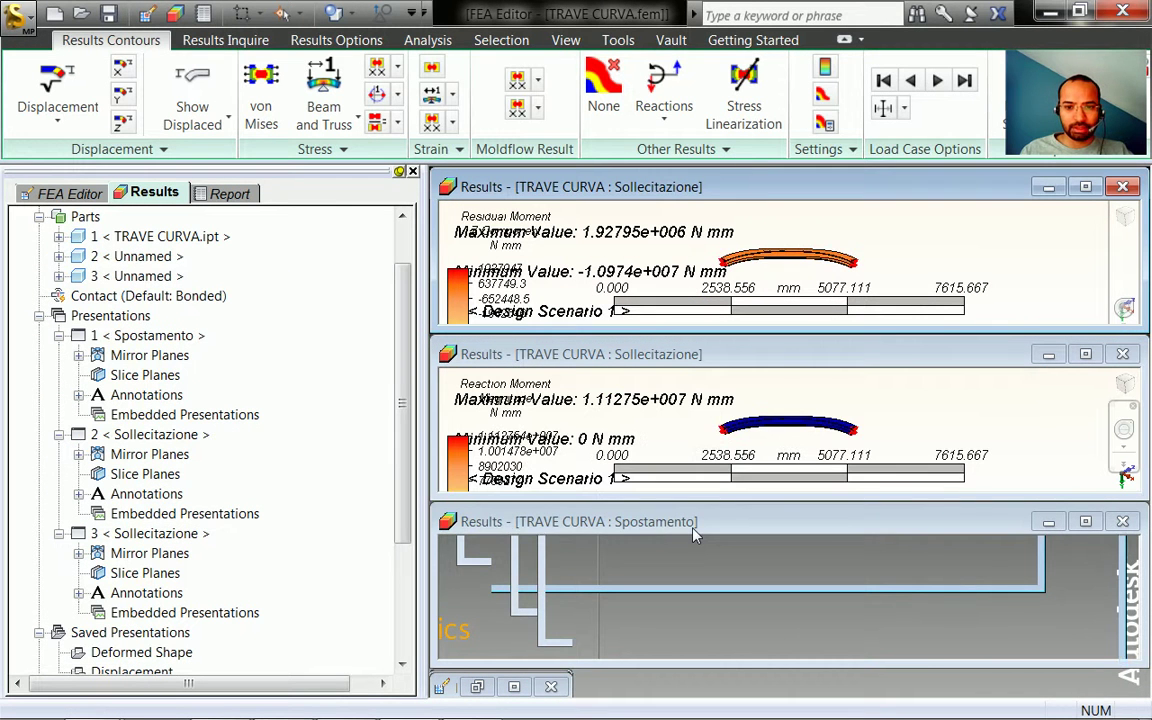
- Maximize the Sollecitazione presentation showing the residual moment and display the X component of Reaction Moment (Negative) over the model
double_click(697, 190)
left_click(1116, 216)
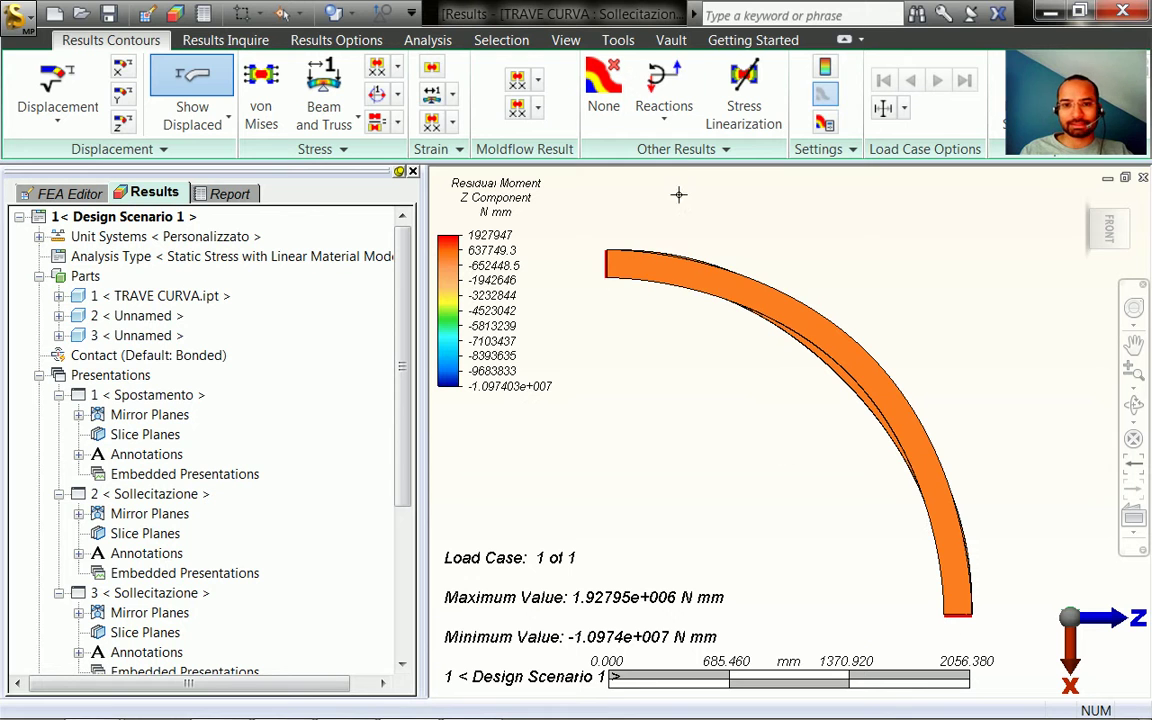
left_click(663, 112)
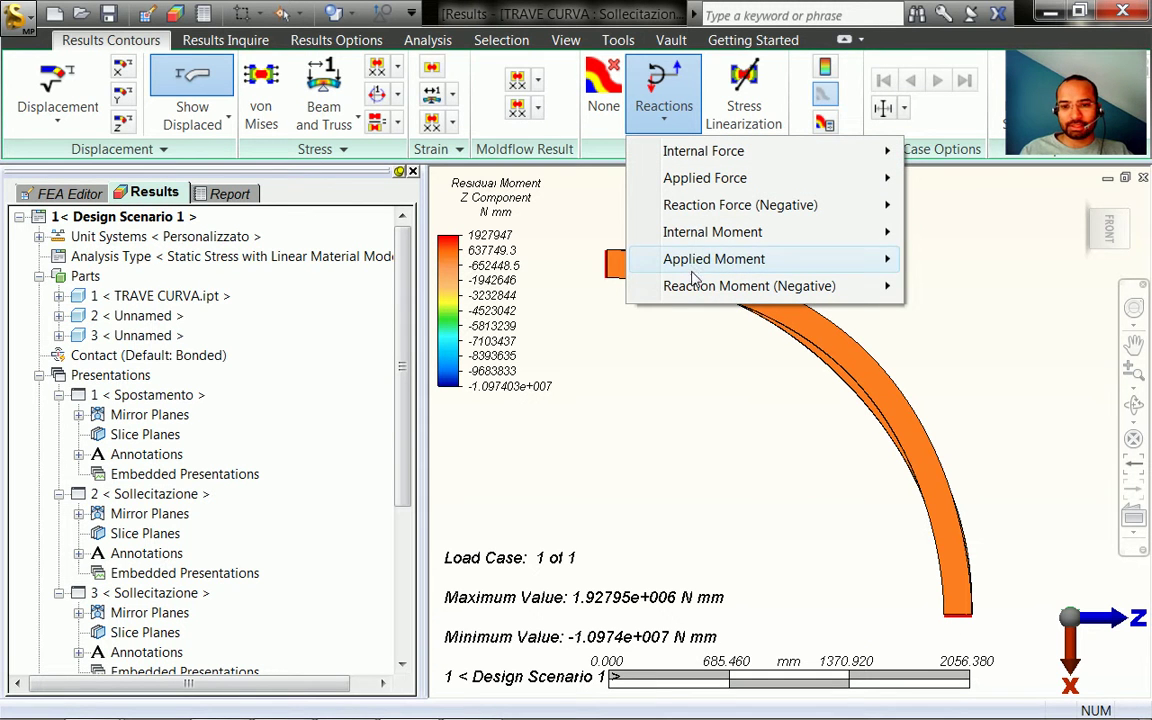
mouse_move(666, 285)
left_click(941, 312)
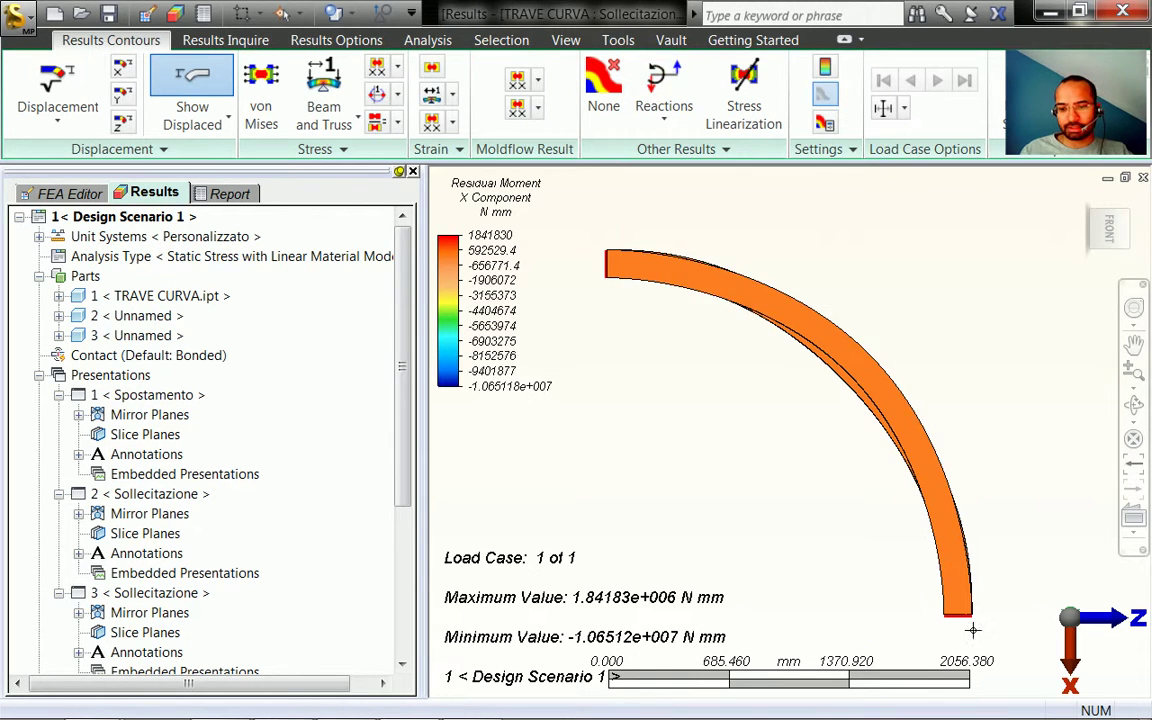
- Hide the TRAVE CURVA.ipt beam part in the results, leaving only the rigid spokes displayed
middle_click_drag(972, 630, 960, 560, "shift")
scroll(967, 545, "up", 5)
left_click(178, 298)
right_click(190, 300)
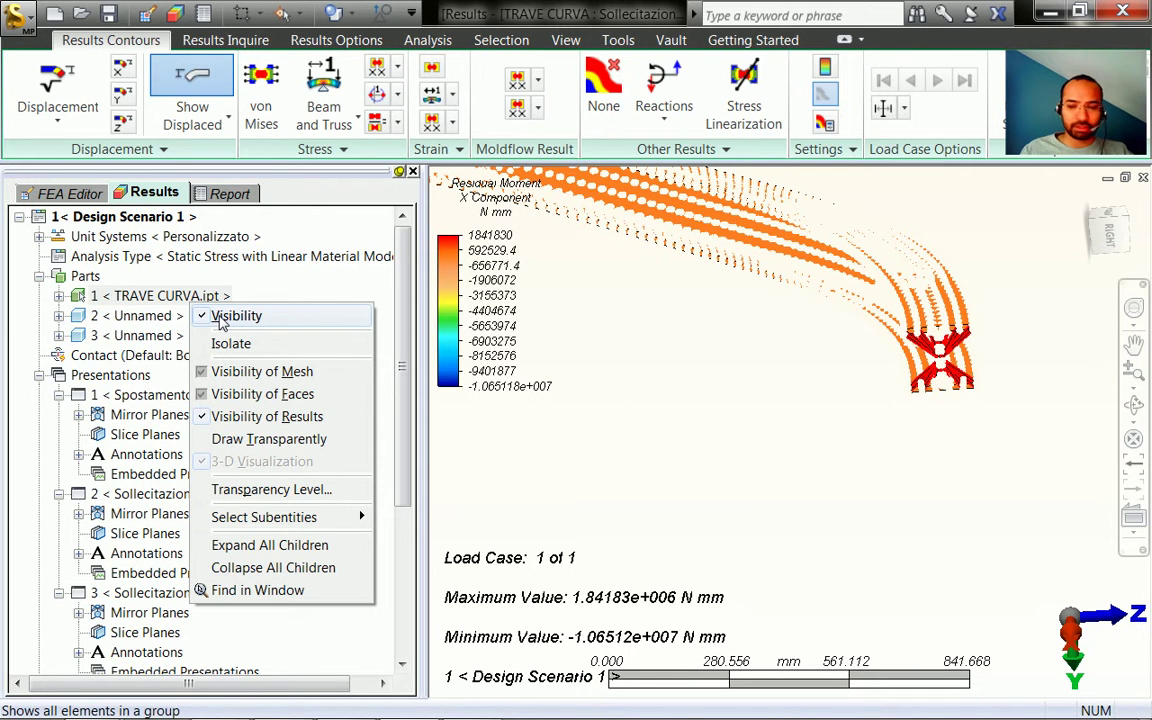
left_click(222, 318)
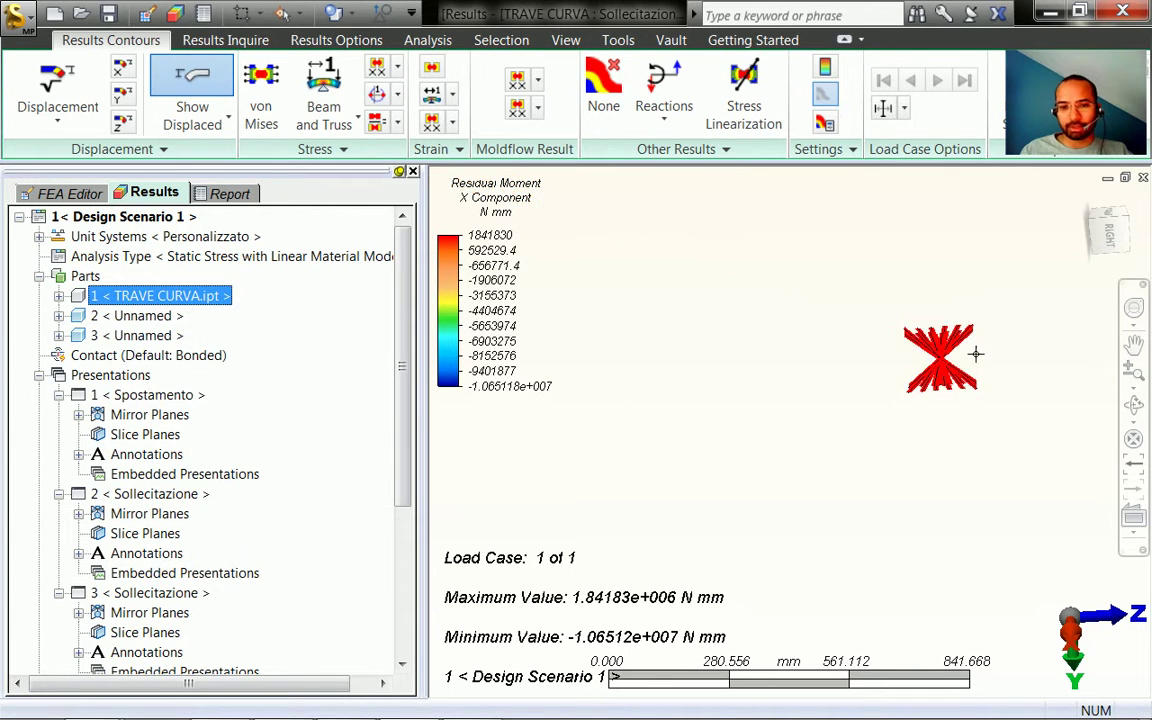
- Inquire the X moment result at the centroid node of the part 3 spokes and return to a view of both ends
left_click(895, 330)
scroll(1005, 387, "up", 2)
scroll(1050, 312, "up", 5)
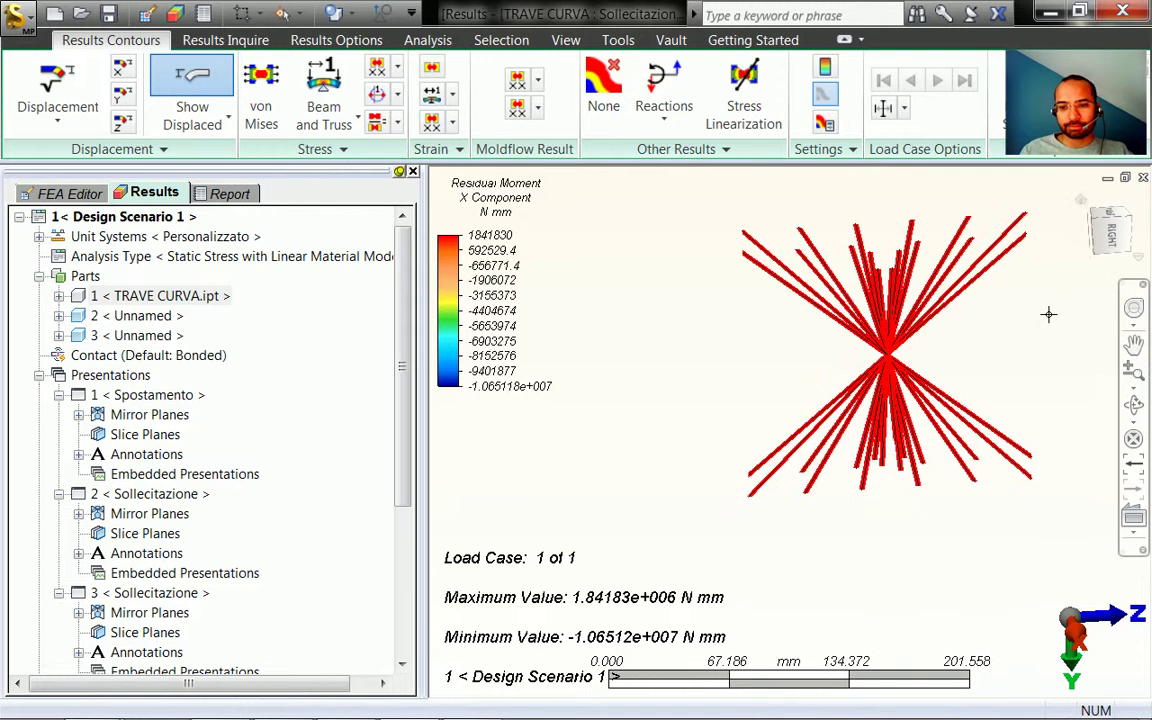
right_click(985, 353)
left_click(1003, 517)
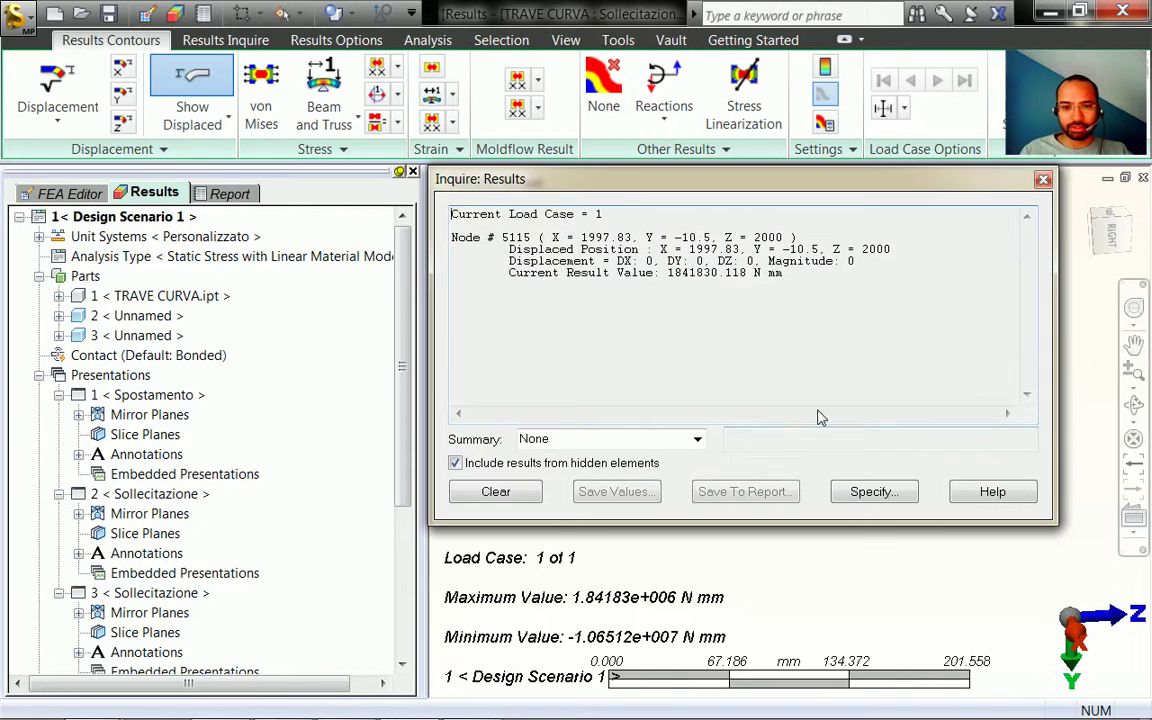
left_click_drag(788, 279, 661, 280)
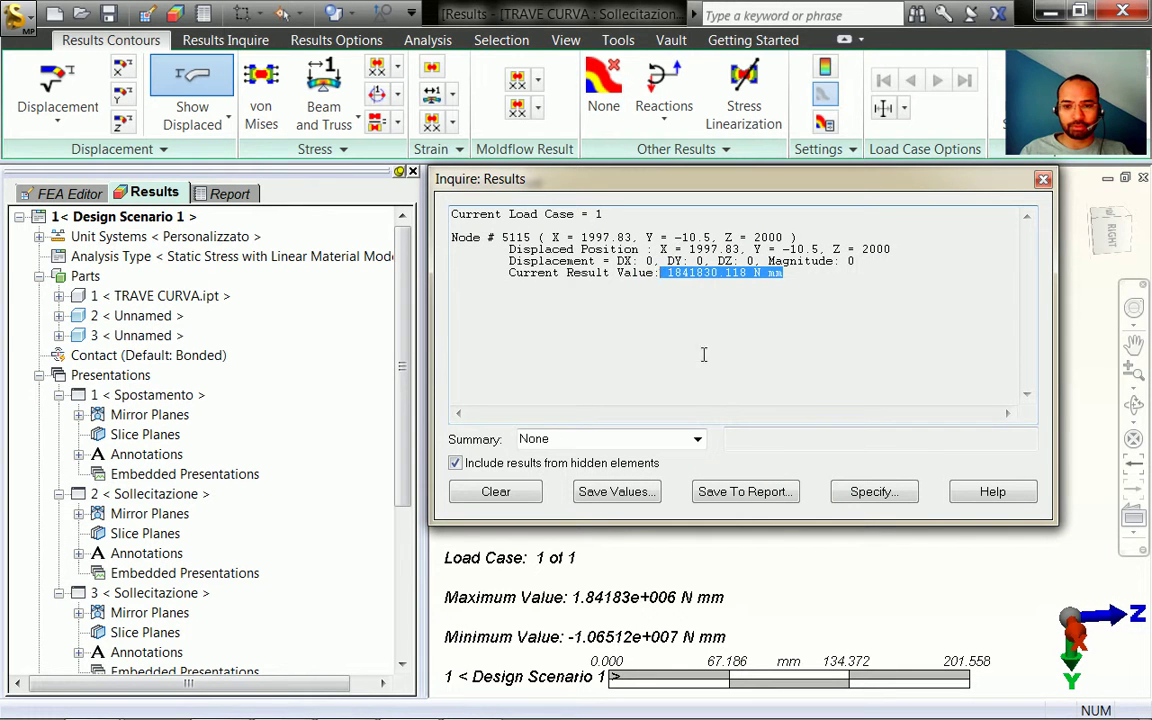
left_click(688, 280)
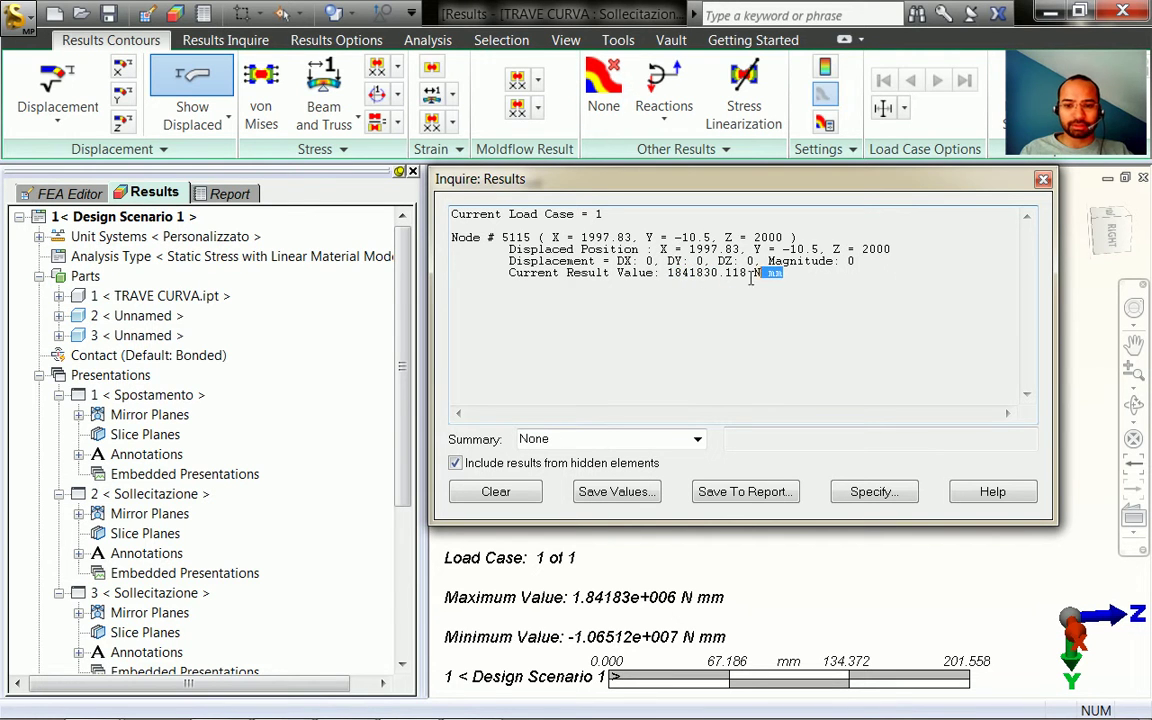
left_click_drag(750, 279, 670, 279)
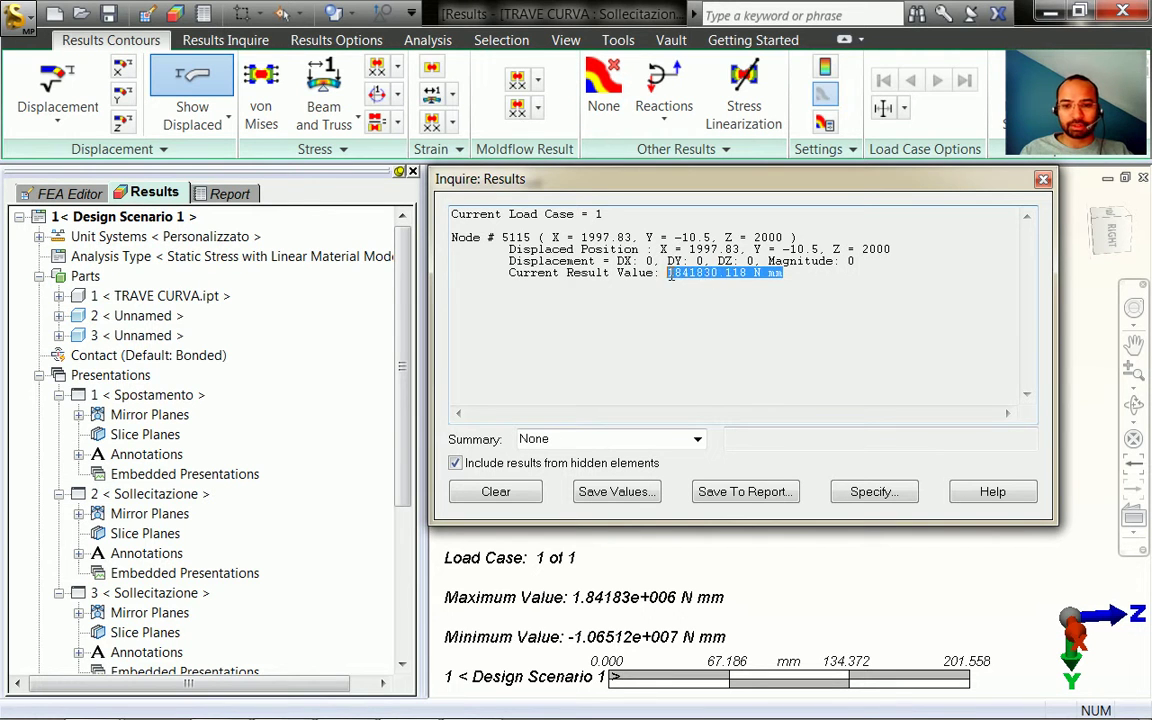
left_click(1042, 181)
left_click(1100, 222)
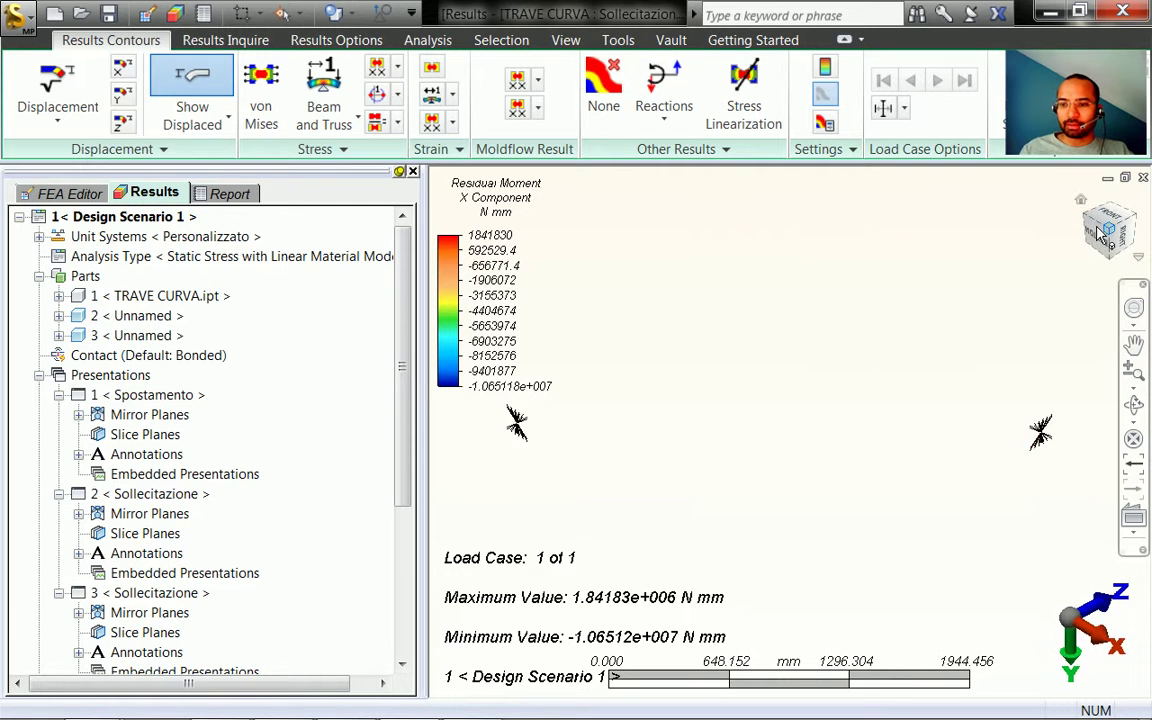
- Switch the displayed result to the Z component of Reaction Moment (Negative) in a front view of the rigid spokes
scroll(712, 472, "down", 2)
scroll(545, 596, "up", 4)
scroll(668, 636, "up", 1)
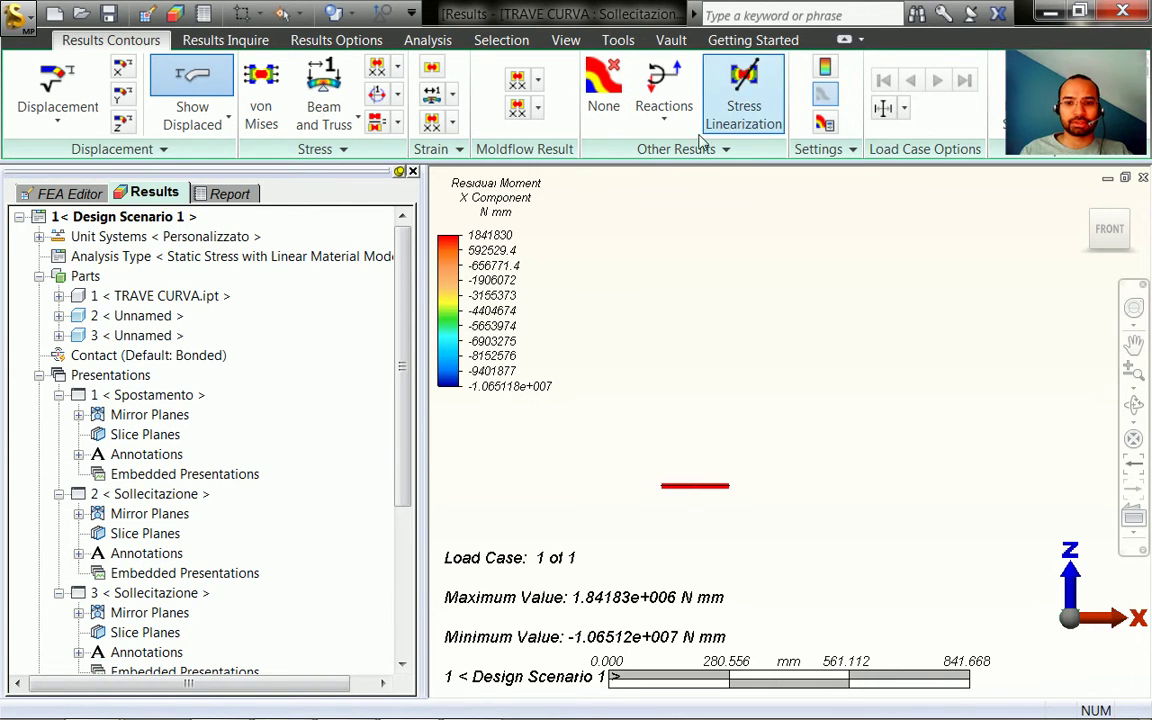
left_click(663, 108)
mouse_move(710, 293)
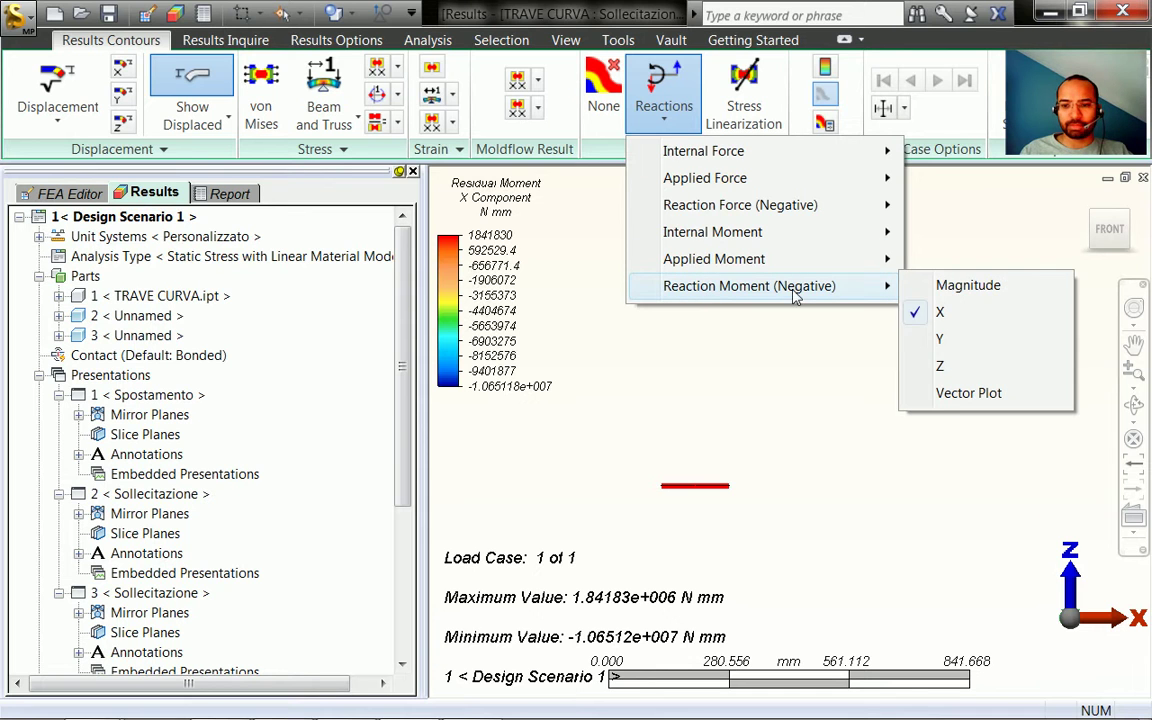
left_click(940, 368)
- Inquire the Z moment result at the centroid node of the spokes facing the front view and close the results window
middle_click_drag(720, 550, 665, 410)
right_click(695, 305)
left_click(760, 452)
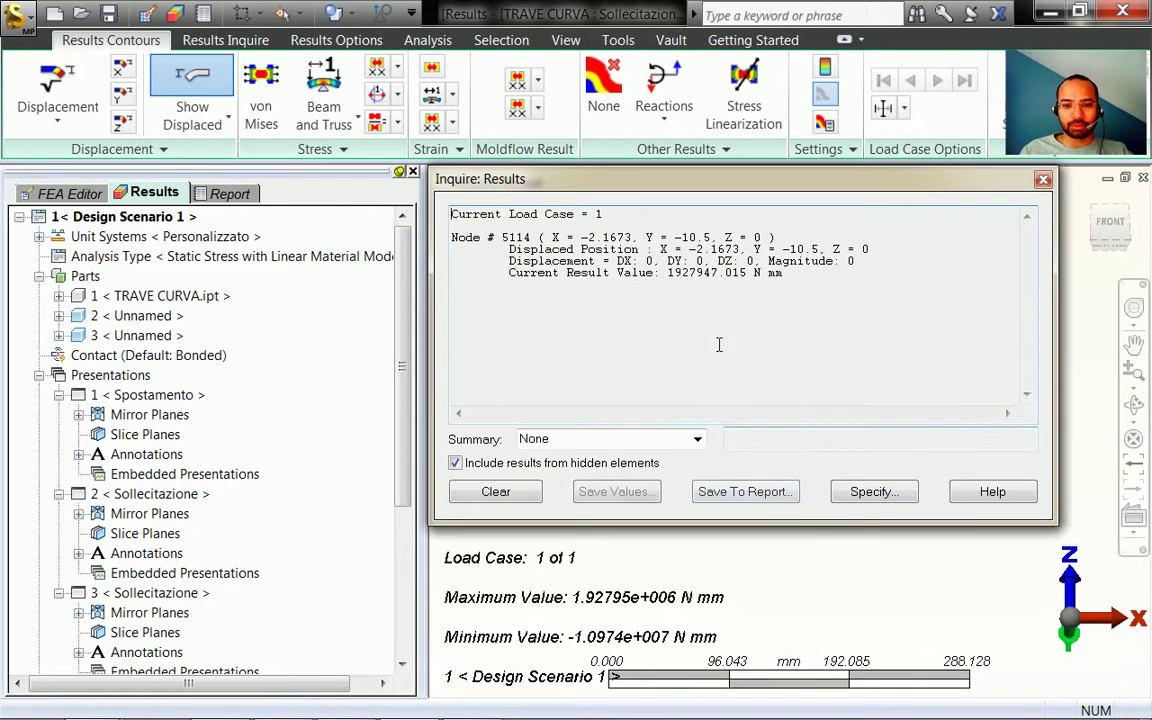
left_click_drag(668, 272, 706, 277)
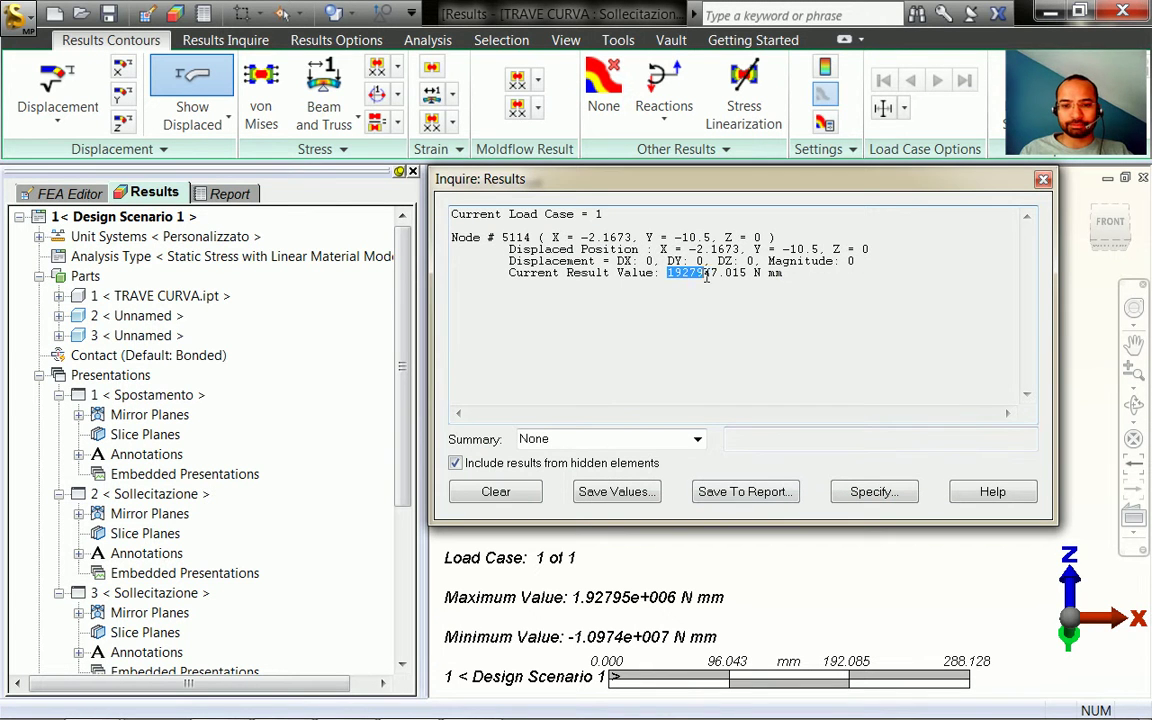
left_click(713, 355)
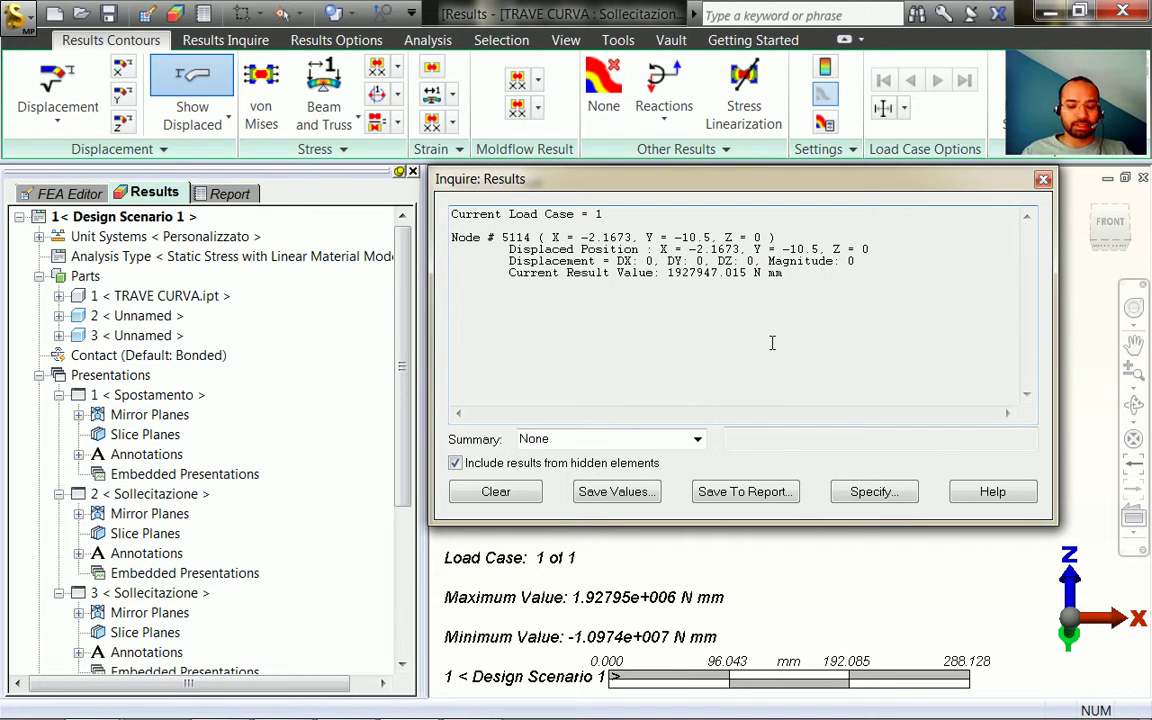
left_click(1044, 180)
- Make the hidden TRAVE CURVA.ipt beam part visible again in an angled view showing both ends
left_click(1110, 248)
left_click_drag(1097, 244, 1040, 382)
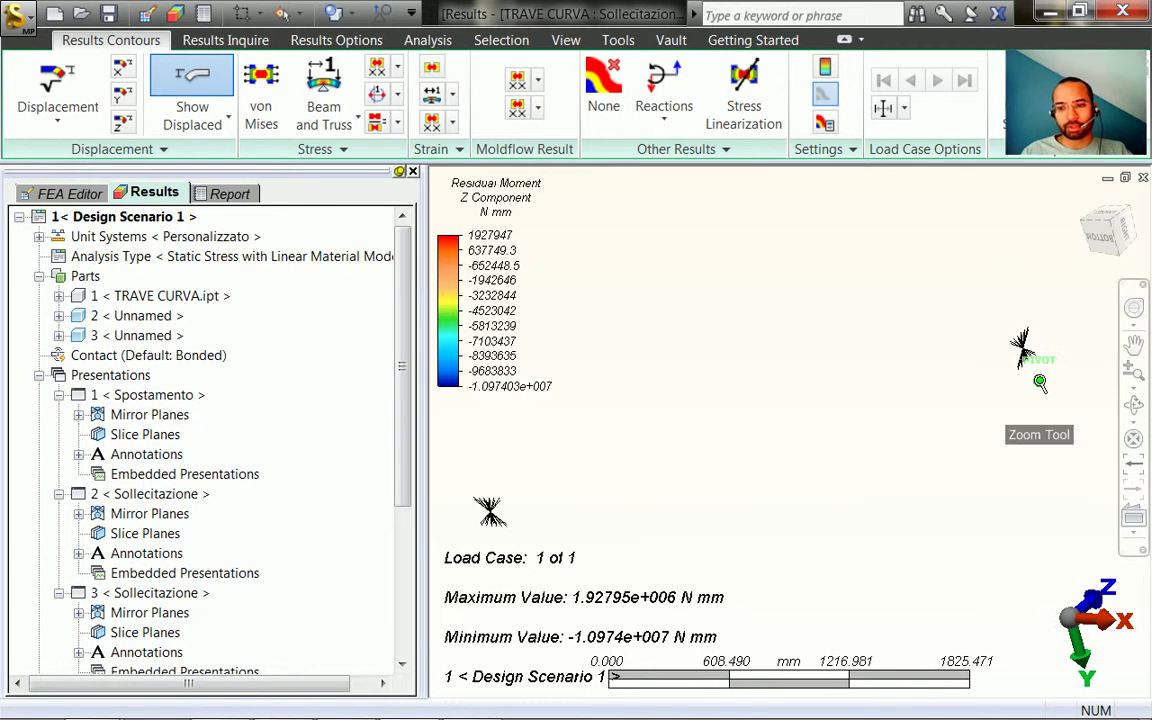
right_click(178, 297)
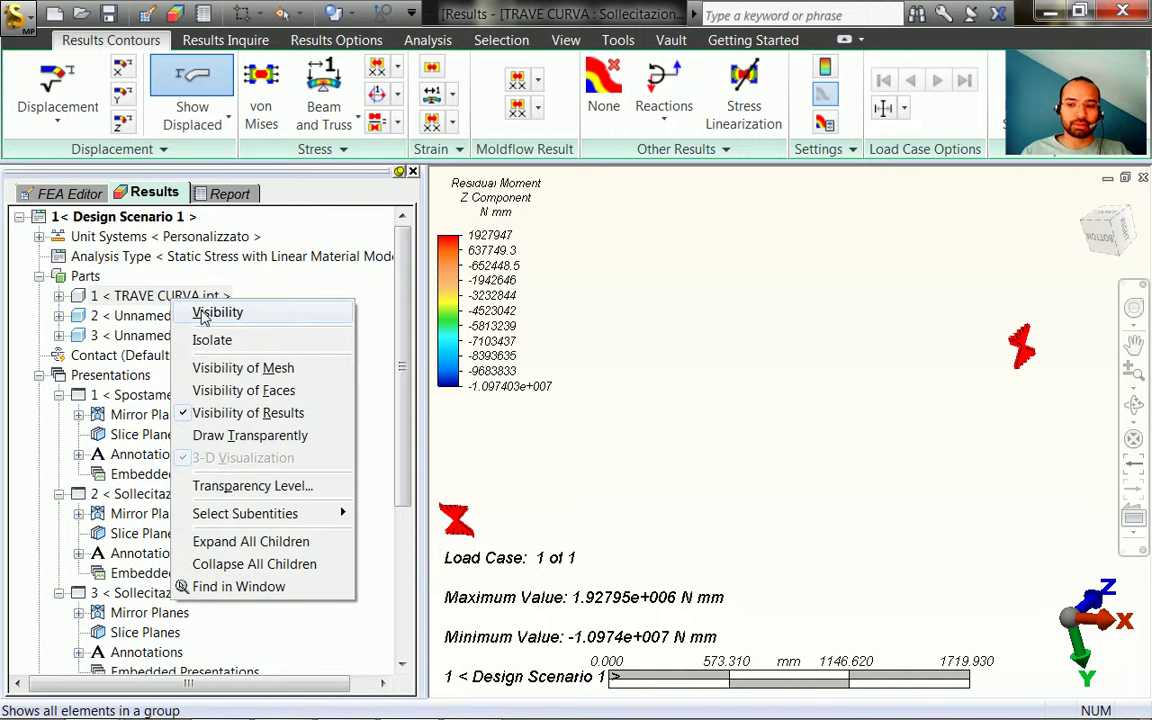
left_click(202, 313)
middle_click_drag(882, 417, 912, 491, "shift")
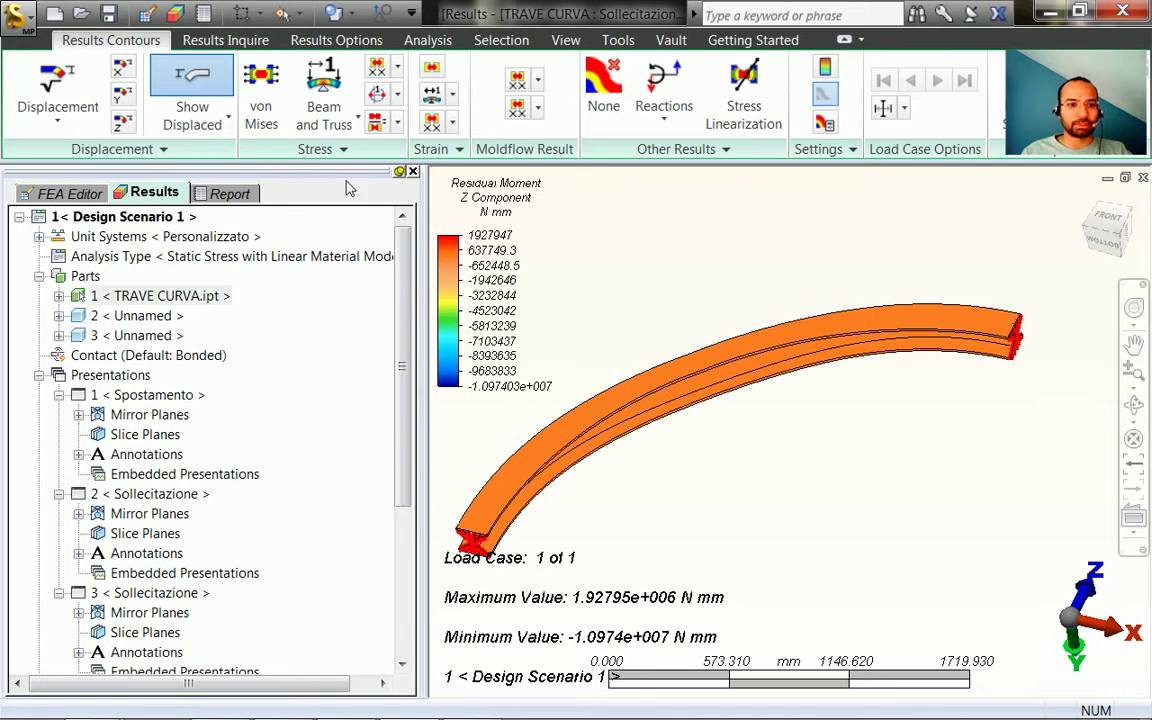
- Display the von Mises stress on the curved beam and inspect it at the end where the rigid spokes attach
left_click(261, 95)
mouse_move(876, 390)
middle_mouse_down("shift")
mouse_move(985, 431)
mouse_move(481, 476)
mouse_move(580, 482)
middle_mouse_up("shift")
scroll(520, 528, "up", 5)
mouse_move(519, 528)
middle_mouse_down("shift")
mouse_move(527, 408)
mouse_move(588, 453)
middle_mouse_up("shift")
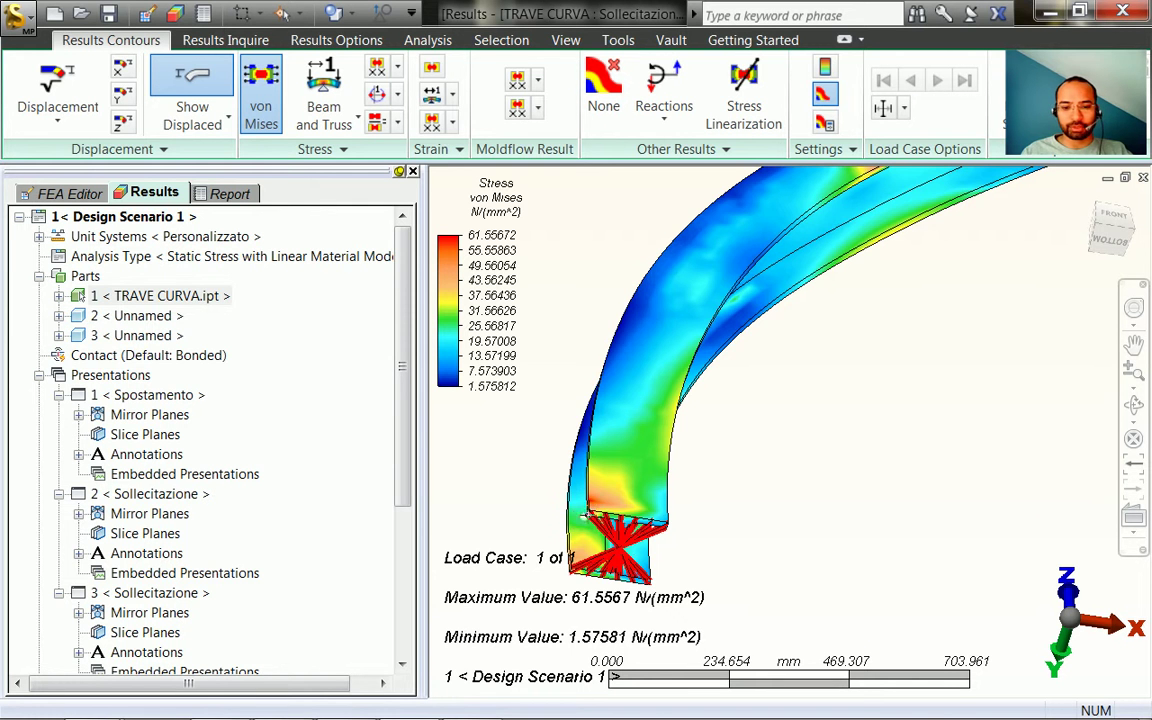
scroll(659, 532, "up", 5)
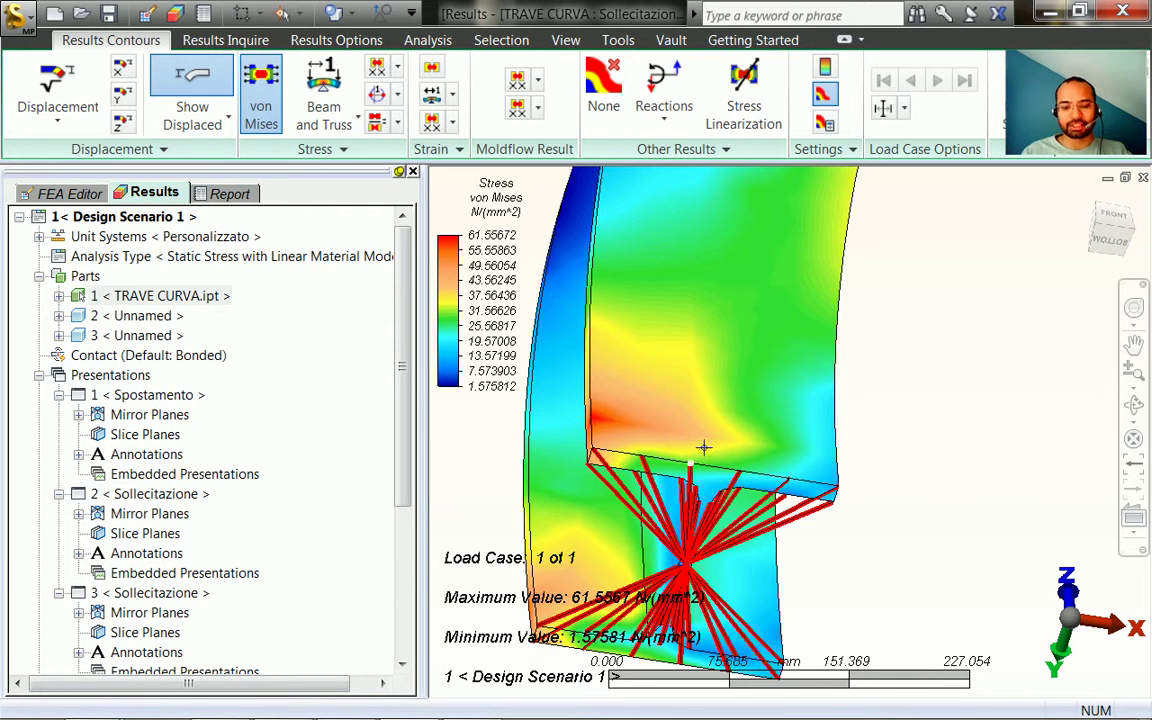
scroll(704, 447, "down", 3)
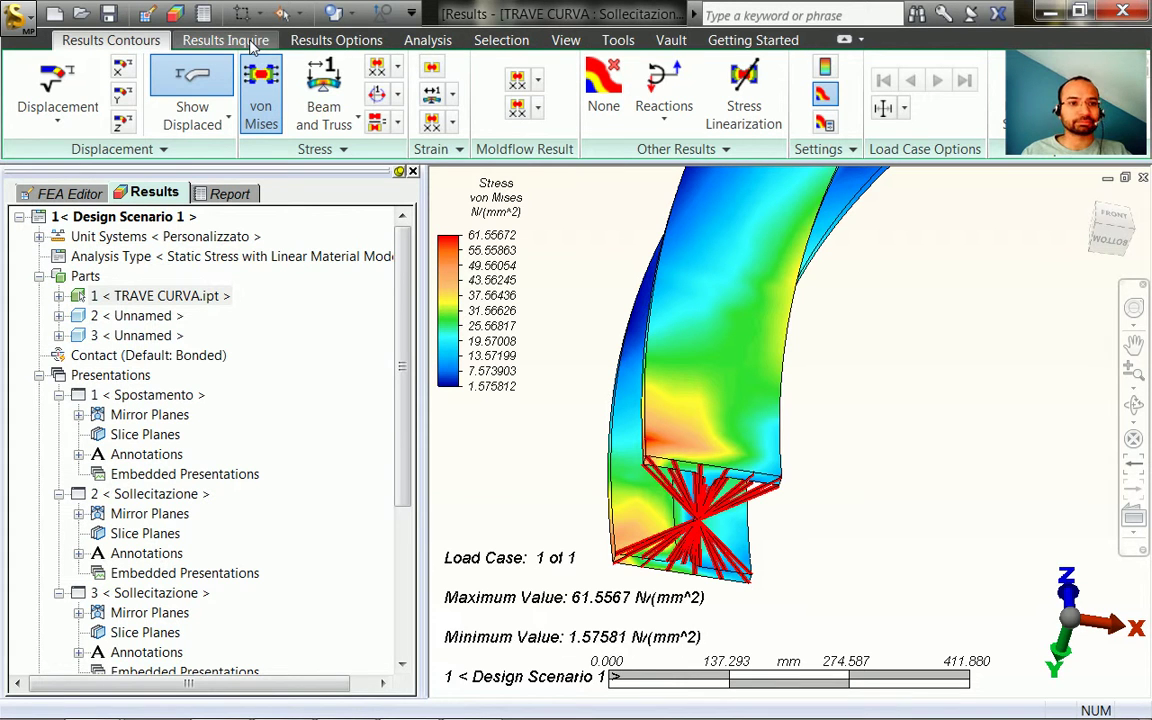
- Set the visual style to Shaded with Mesh so the element edges overlay the stress contour
left_click(566, 40)
left_click(200, 108)
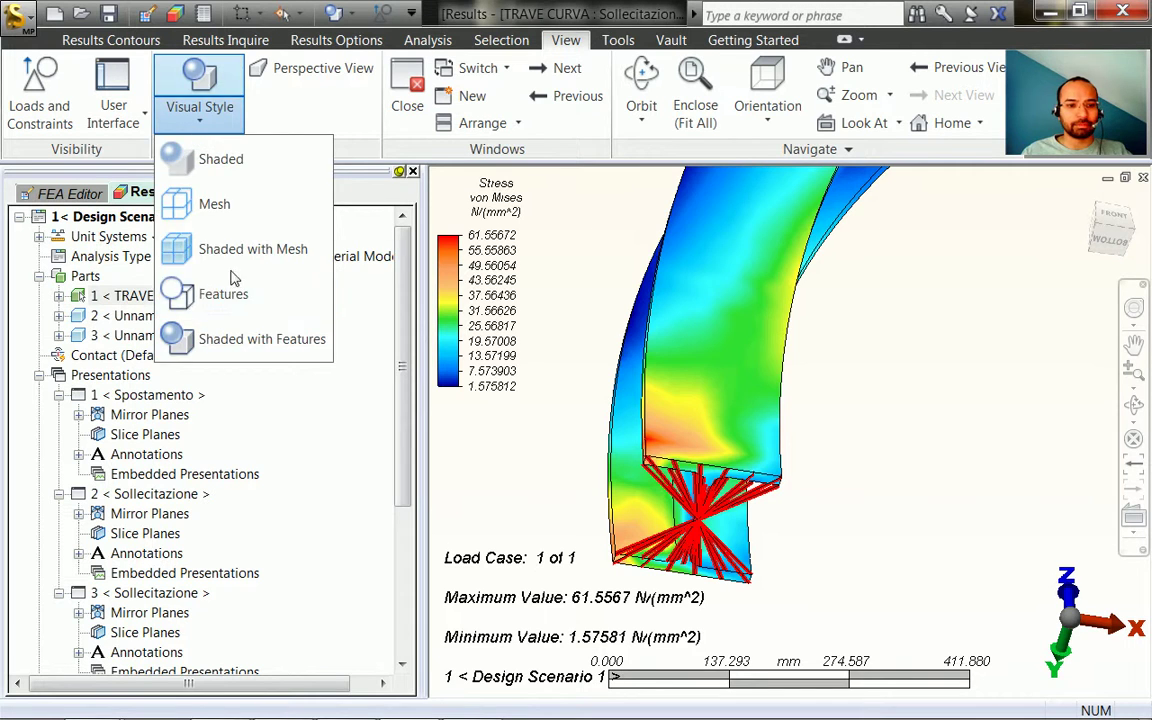
left_click(214, 204)
- Examine the von Mises stress distribution and the mesh around the rigid spokes at the beam's constrained end
scroll(654, 447, "up", 5)
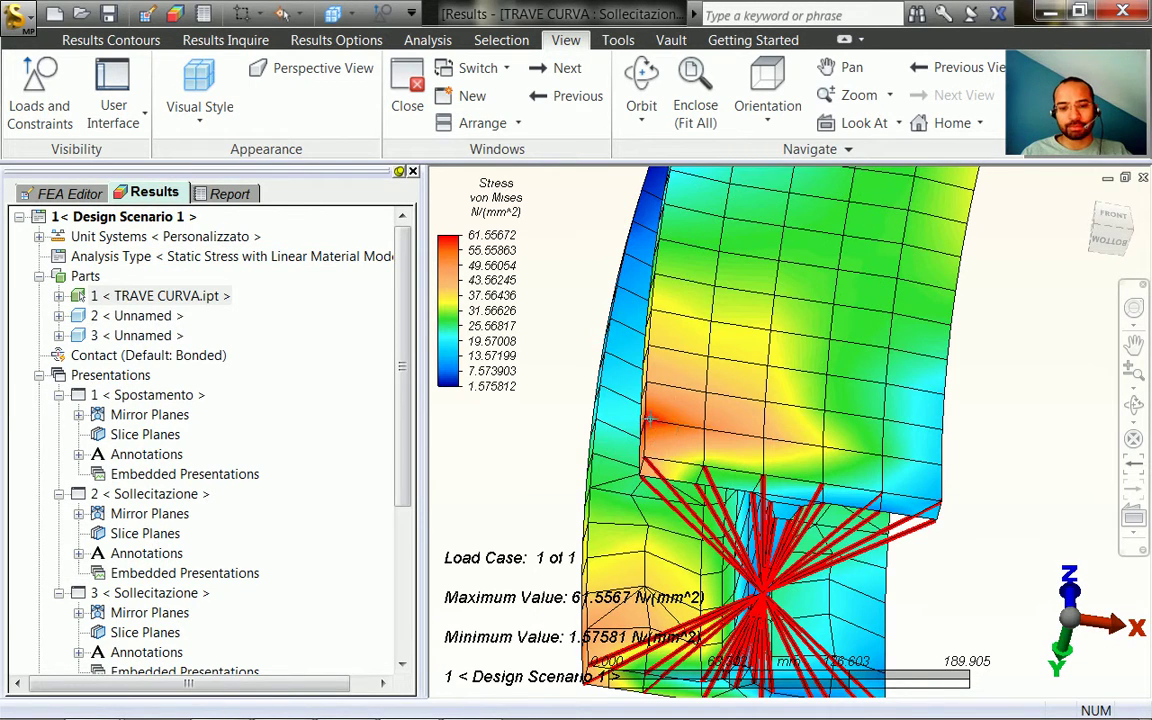
scroll(680, 428, "down", 4)
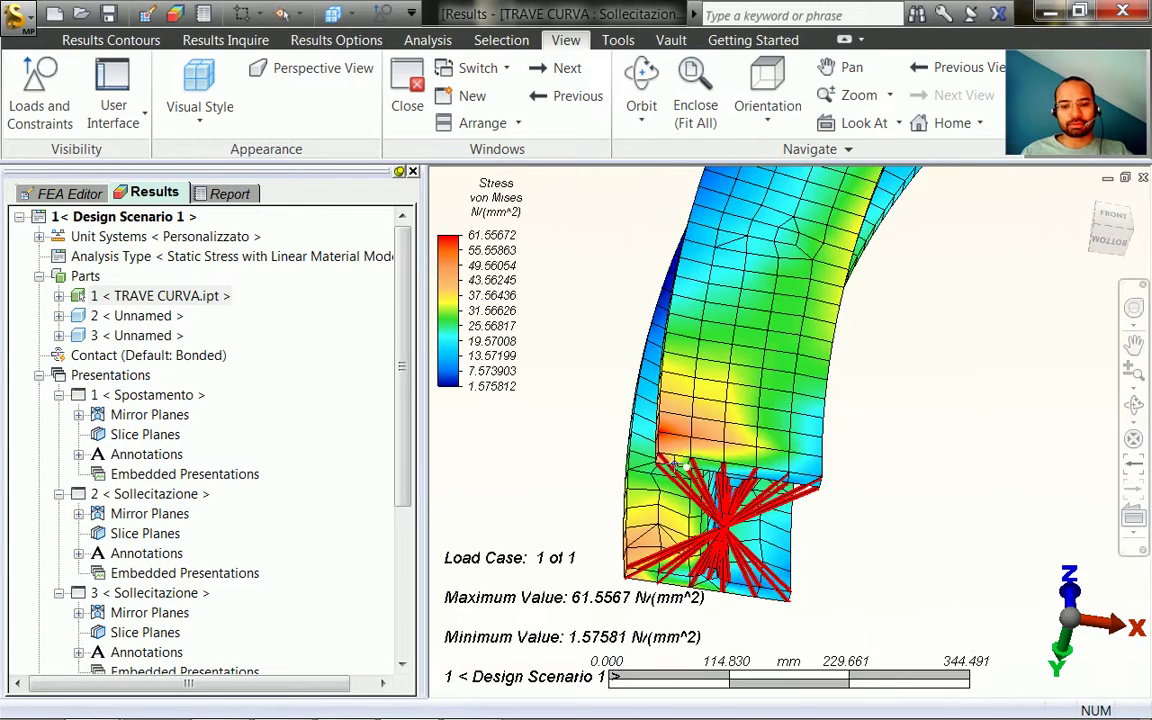
mouse_move(612, 396)
middle_mouse_down("shift")
mouse_move(674, 442)
mouse_move(717, 447)
middle_mouse_up("shift")
scroll(684, 441, "down", 1)
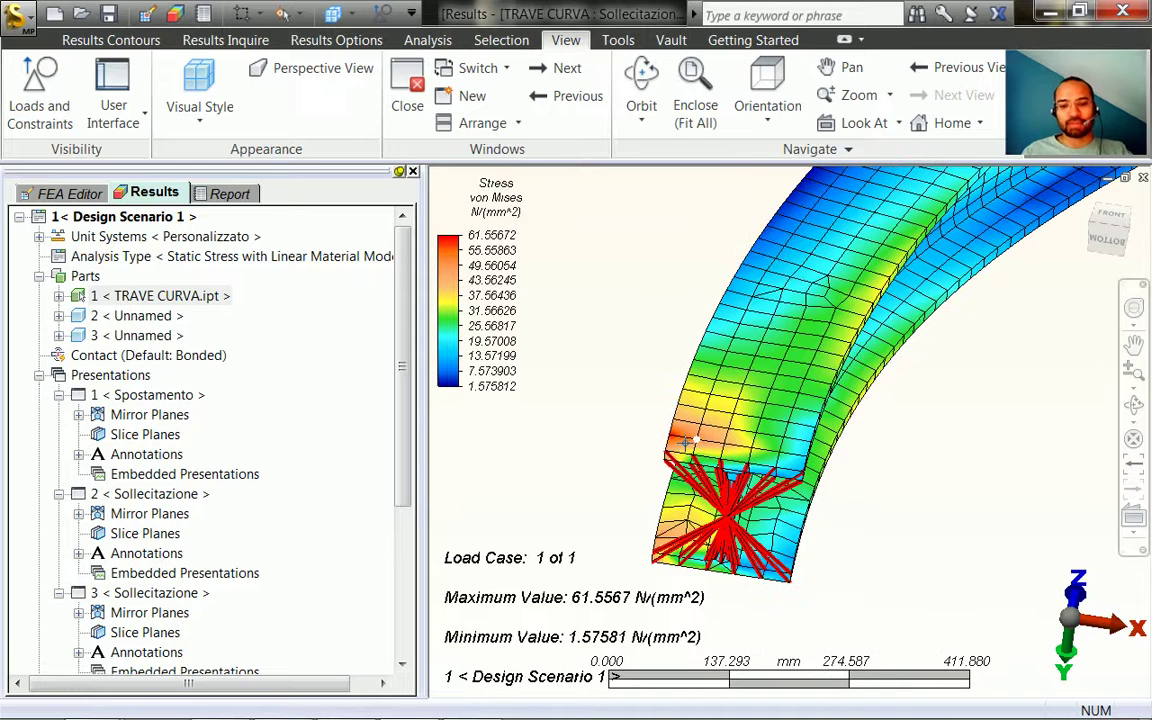
scroll(659, 438, "down", 1)
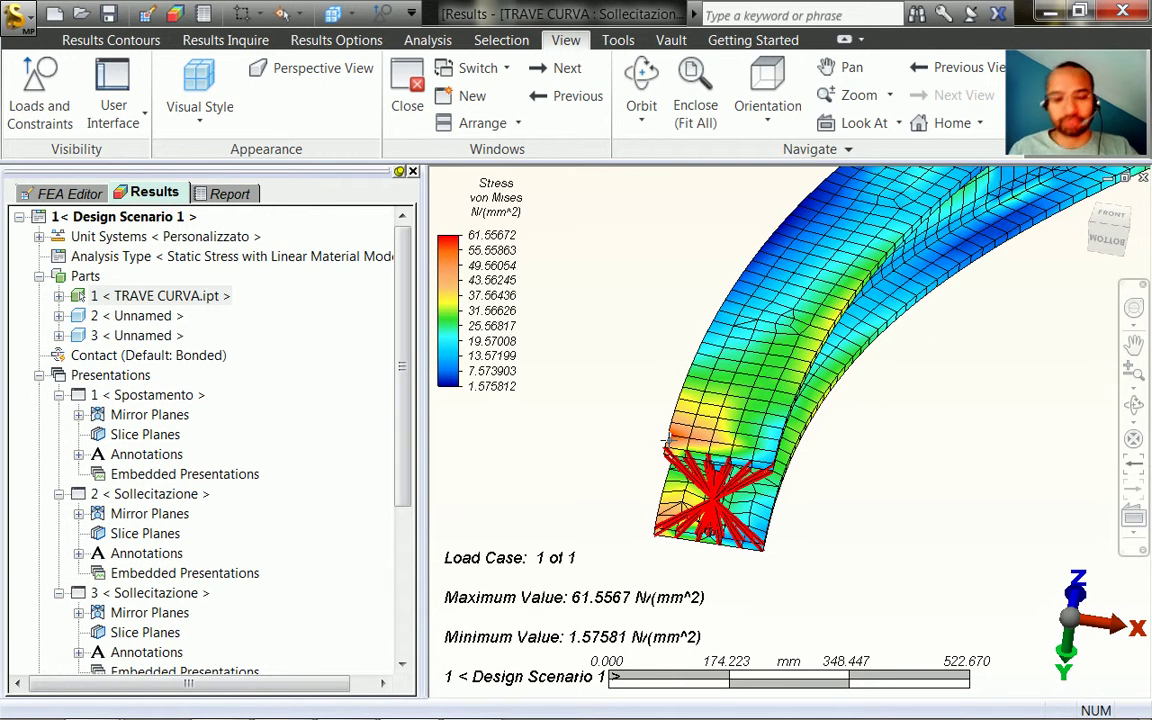
scroll(664, 482, "up", 3)
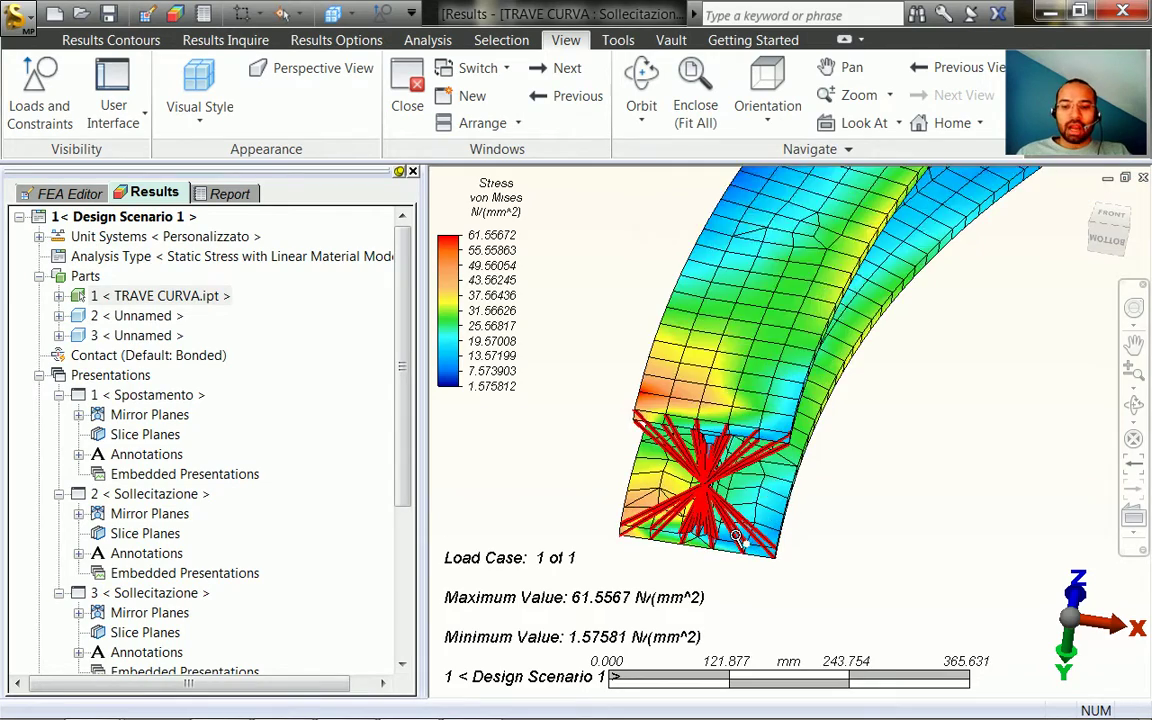
scroll(581, 426, "up", 1)
scroll(635, 388, "up", 4)
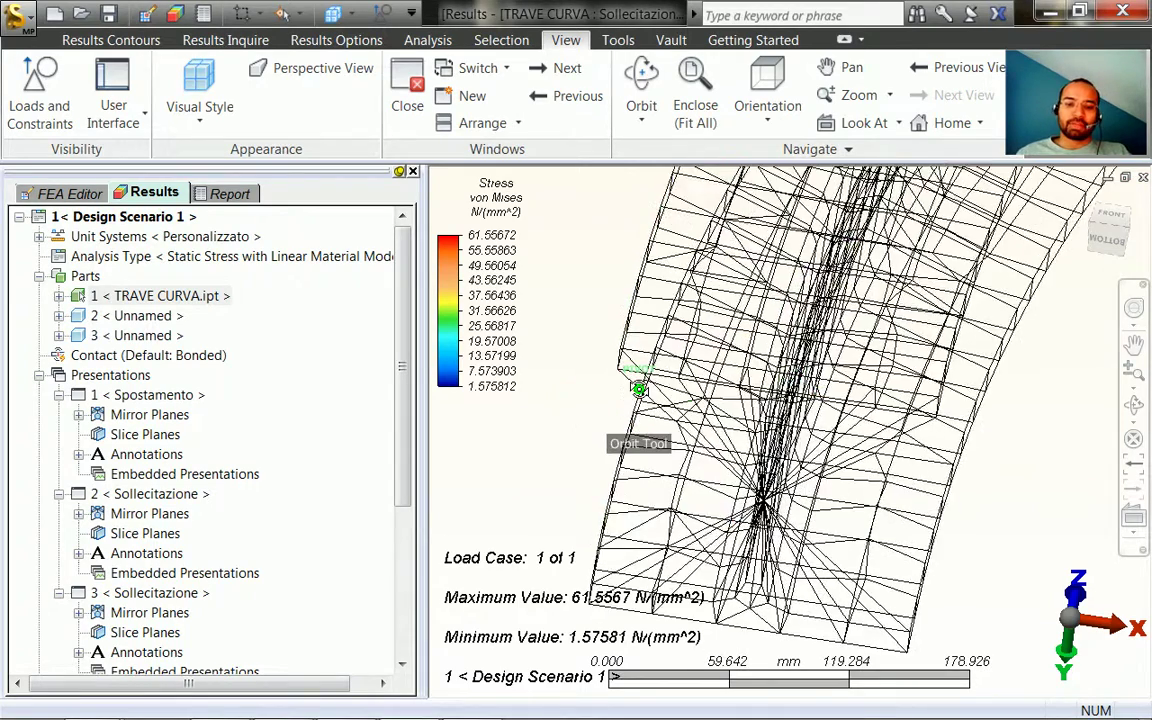